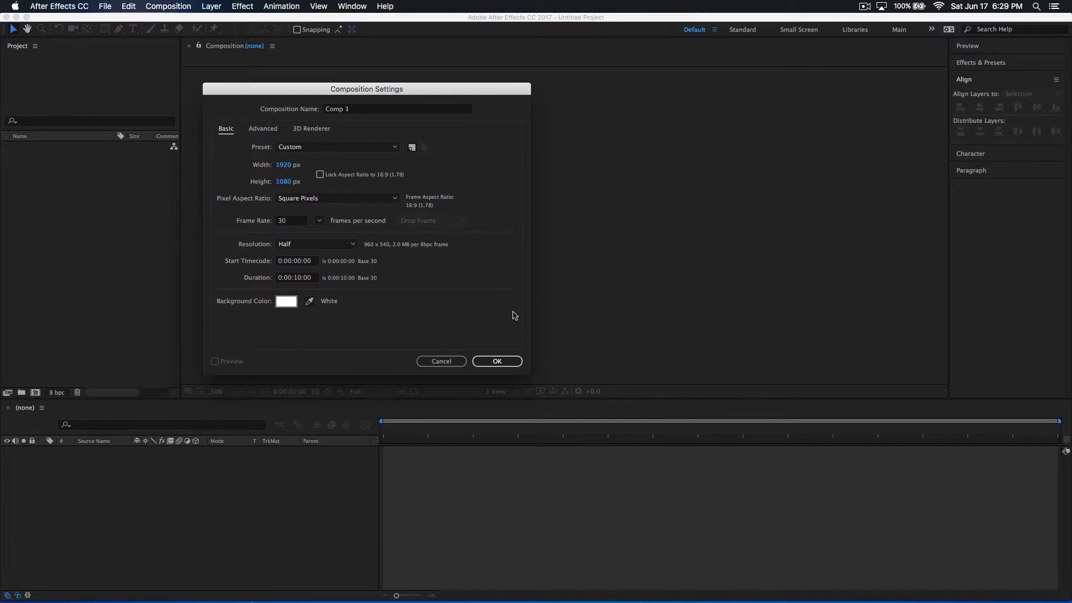
Create Comp 1 at 1920 × 1080 px, 30 fps and 10 seconds long, with a white background
click(508, 365)
click(507, 361)
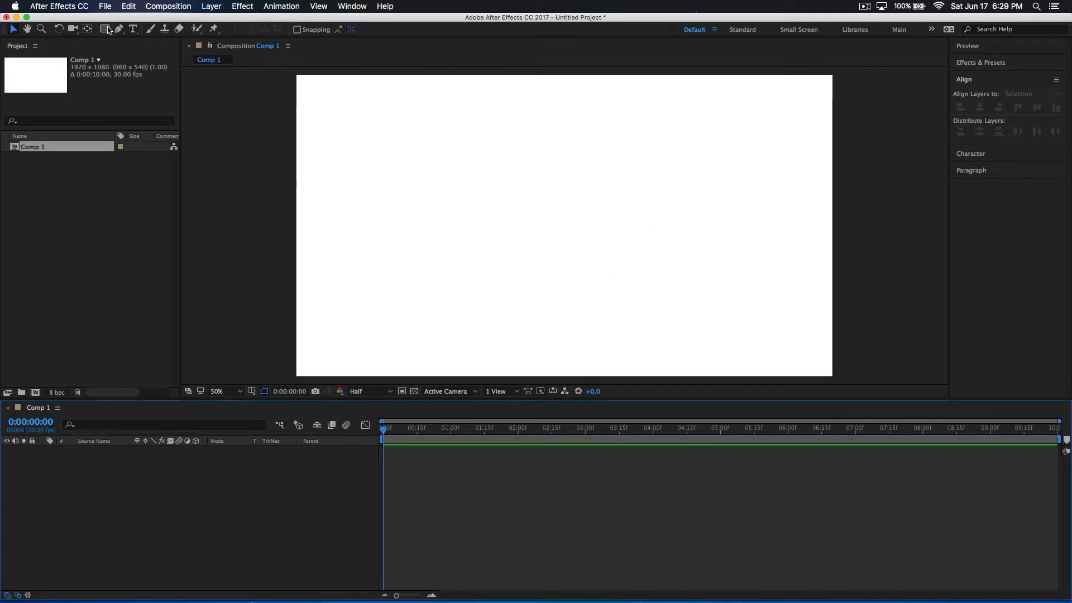
Draw a circle about 601 px in diameter near the middle of the composition with the Ellipse tool
click(109, 31)
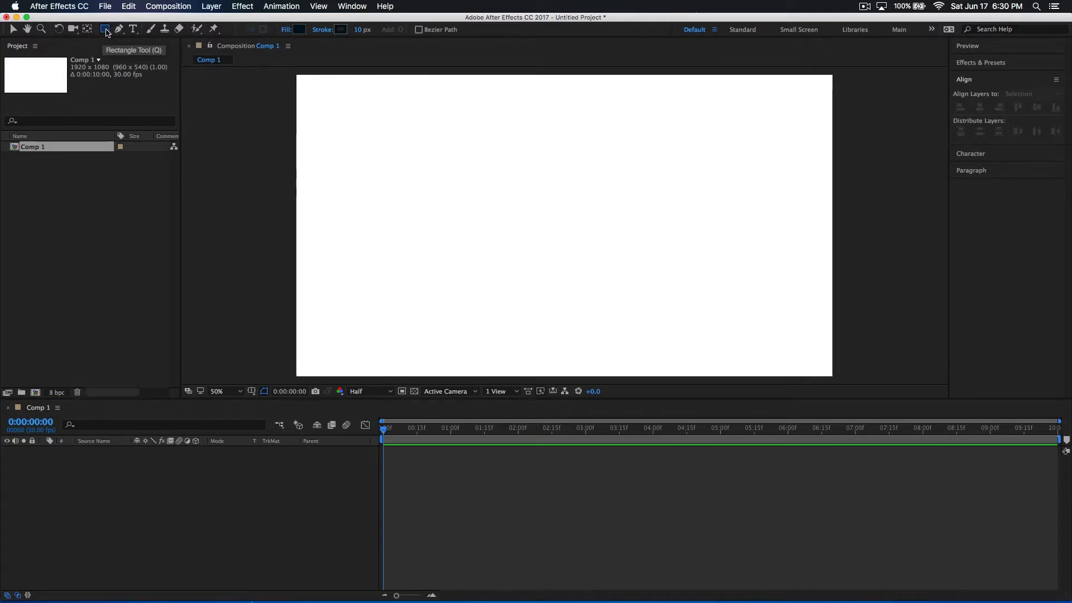
drag(108, 32, 158, 54)
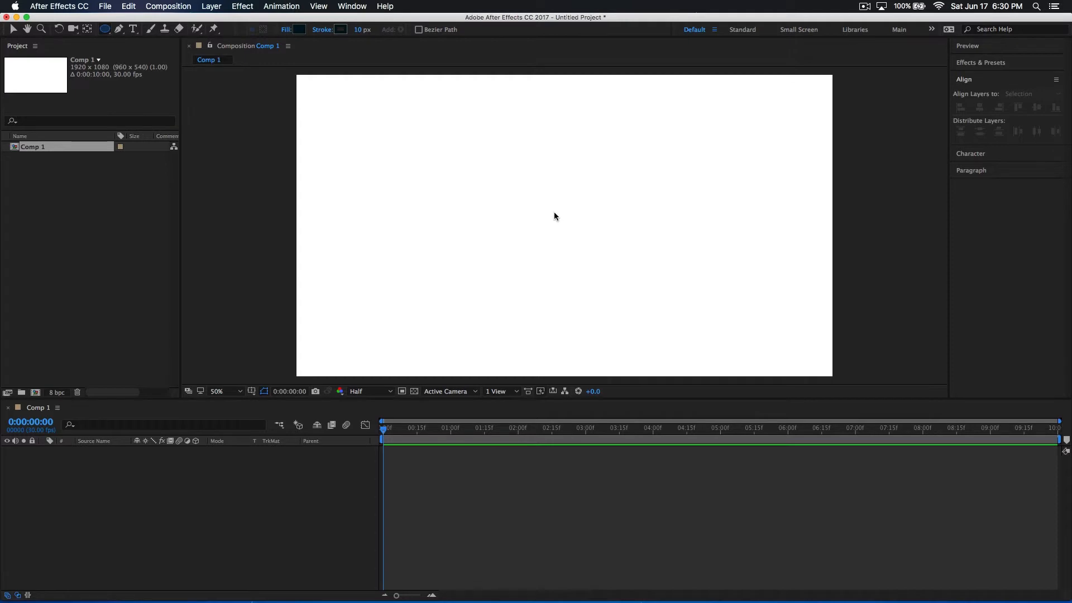
click(542, 224)
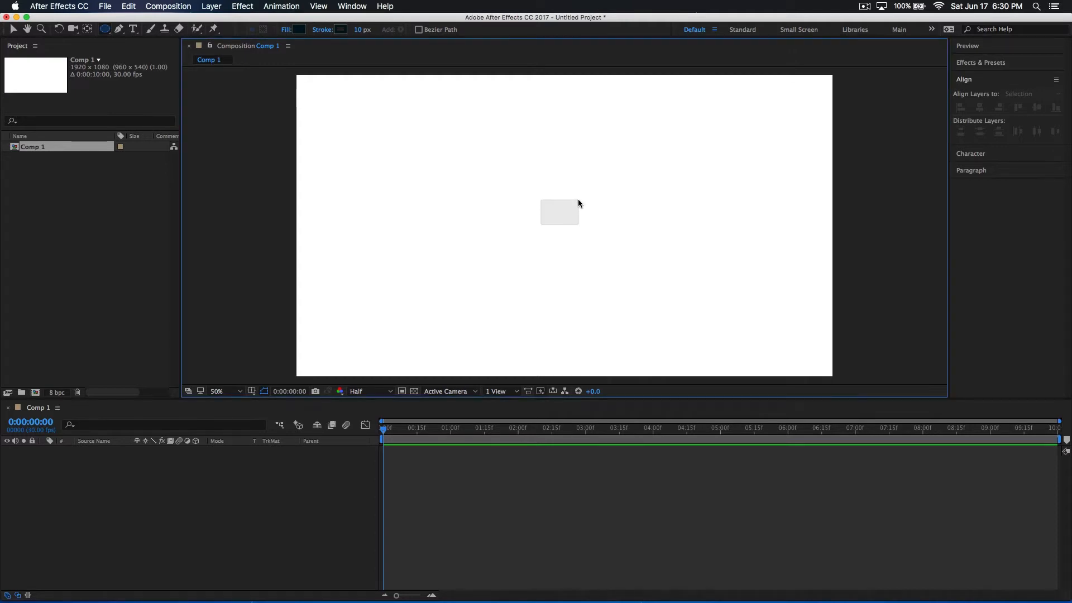
drag(534, 233, 619, 149)
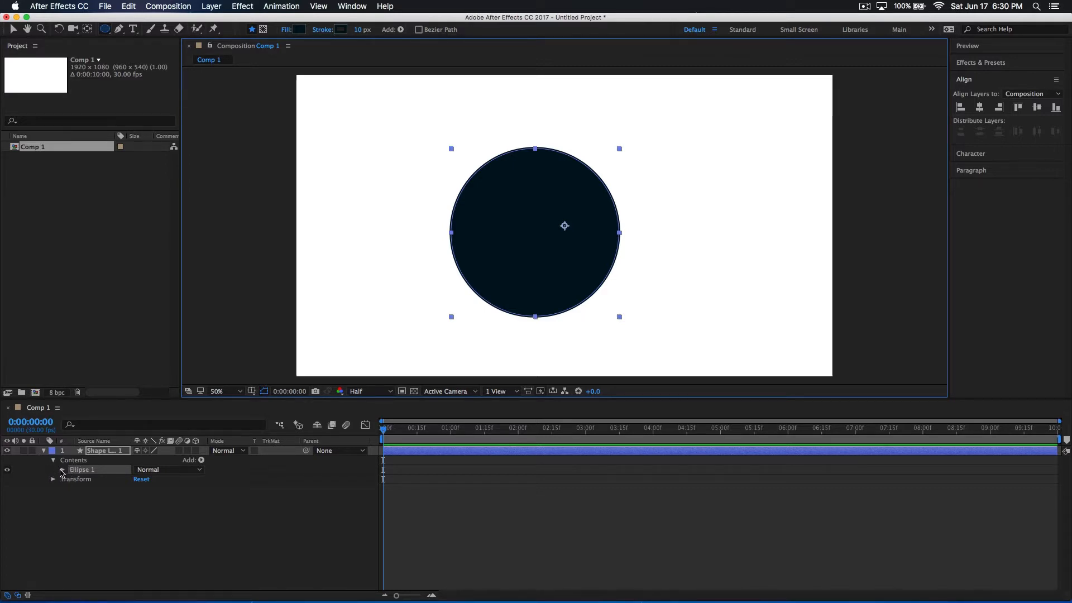
Expand the transform properties of Ellipse 1 in the shape layer, keeping its path properties collapsed
click(44, 450)
click(43, 451)
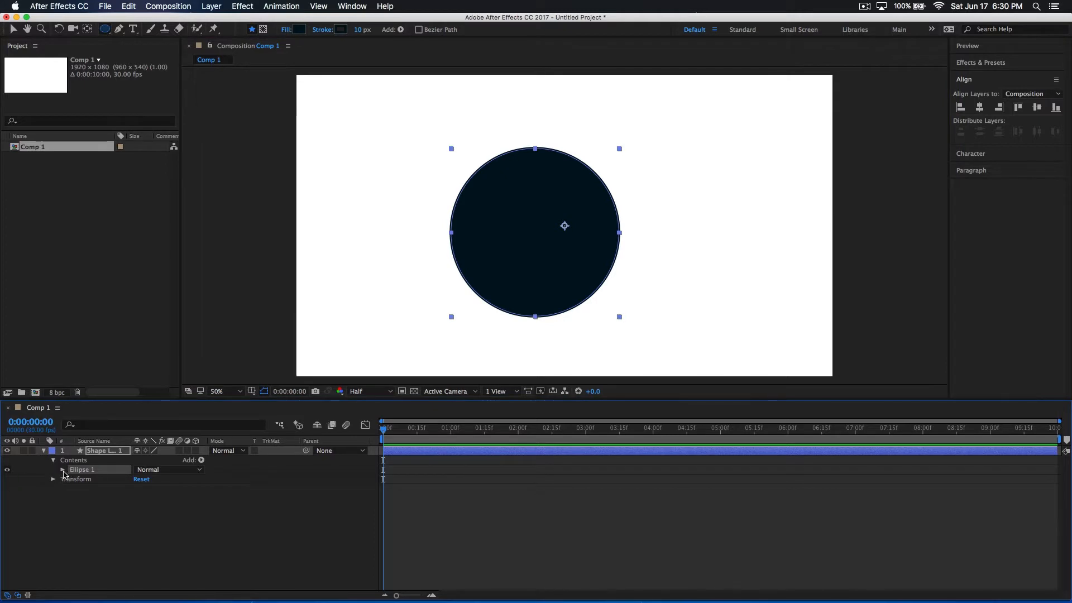
click(63, 469)
click(72, 479)
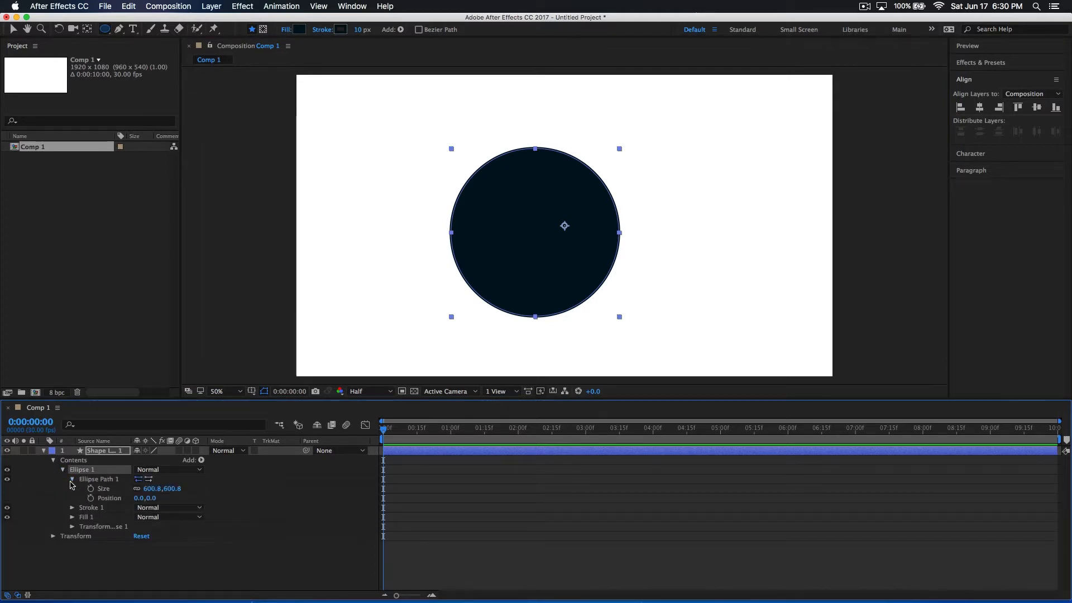
click(72, 479)
click(72, 508)
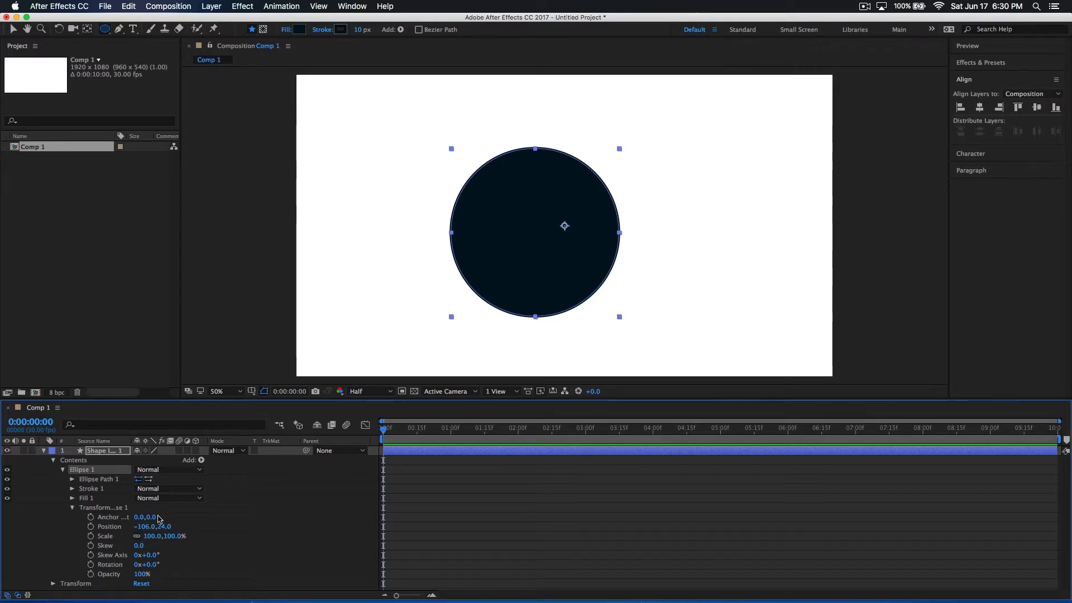
Set the ellipse's anchor point to -89, 26 and centre the layer horizontally and vertically in the composition
drag(159, 518, 168, 517)
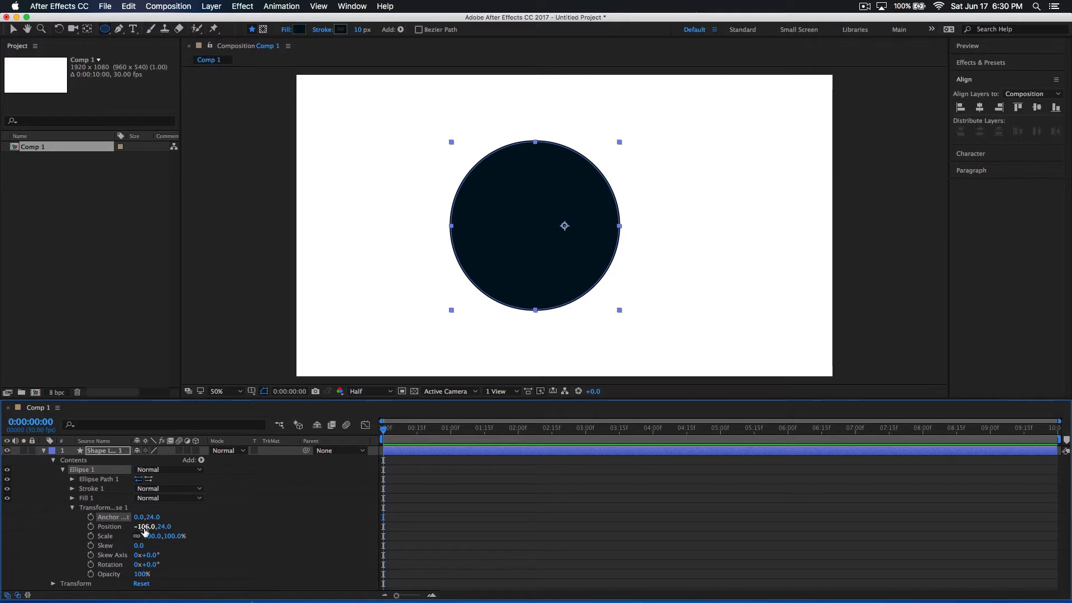
drag(143, 517, 90, 518)
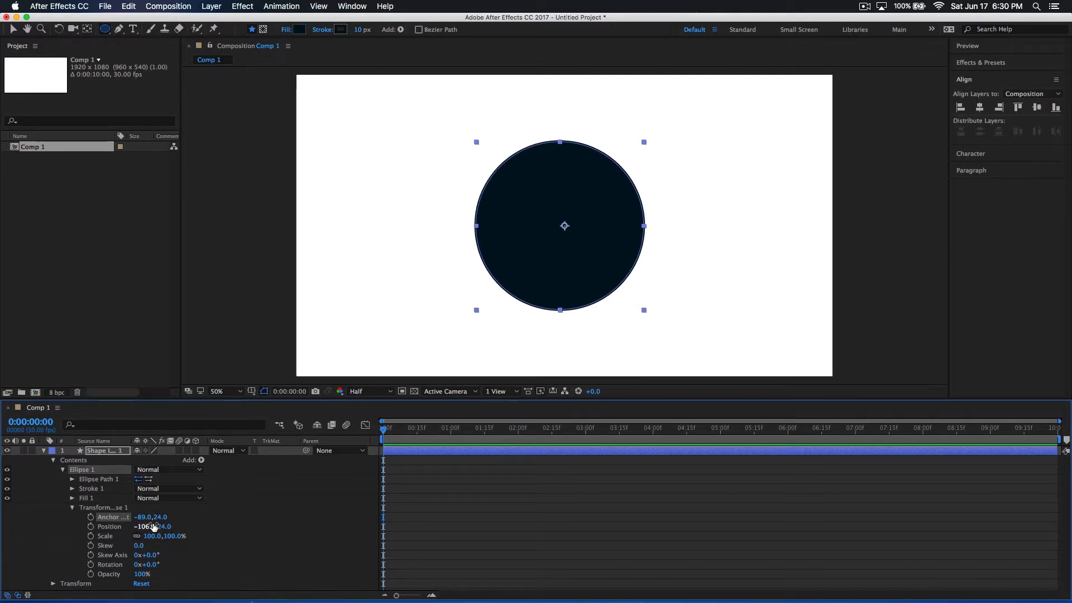
drag(163, 521, 164, 518)
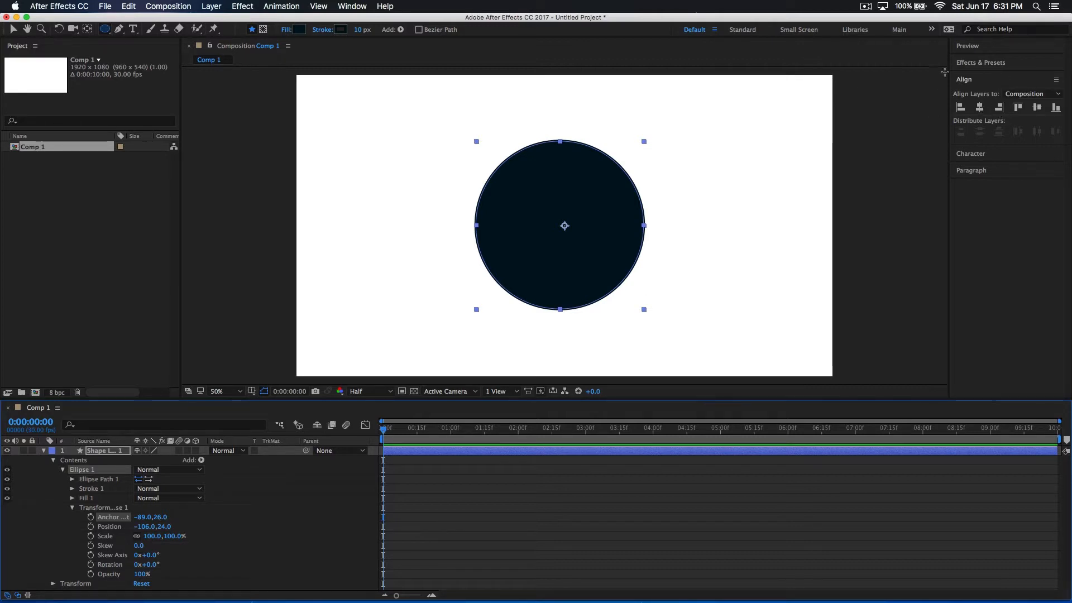
click(980, 107)
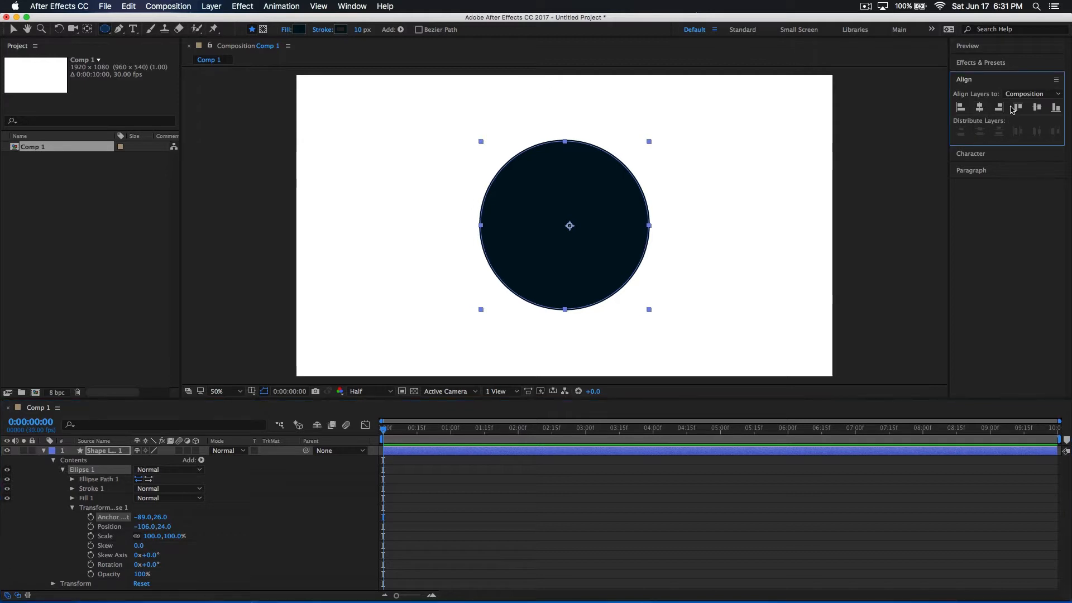
click(1040, 108)
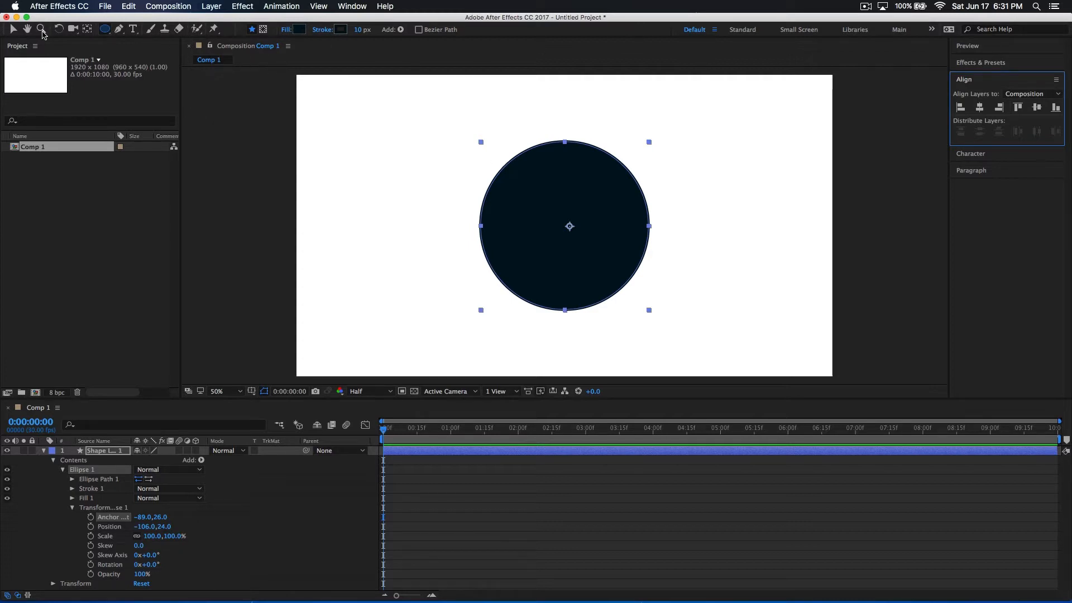
Scale the circle down proportionally to about 66.3% with the Selection tool
click(13, 29)
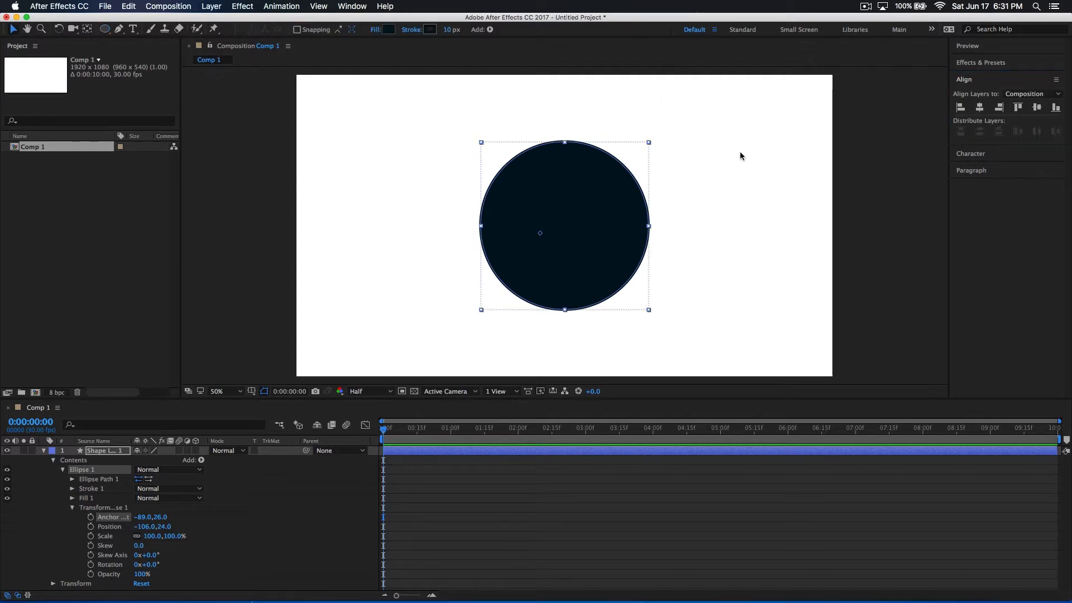
click(648, 143)
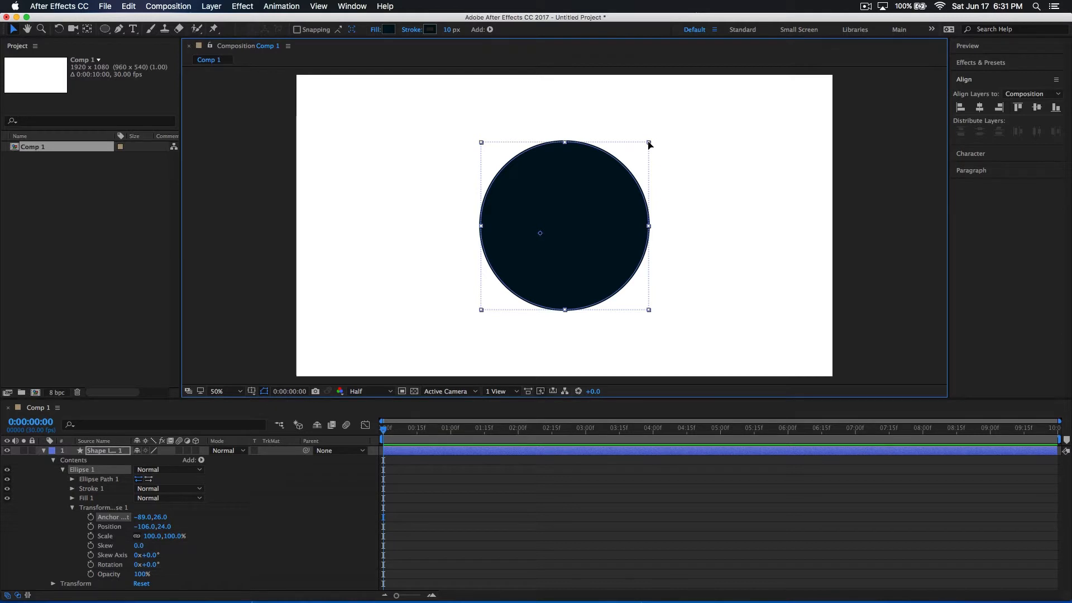
drag(650, 145, 610, 172)
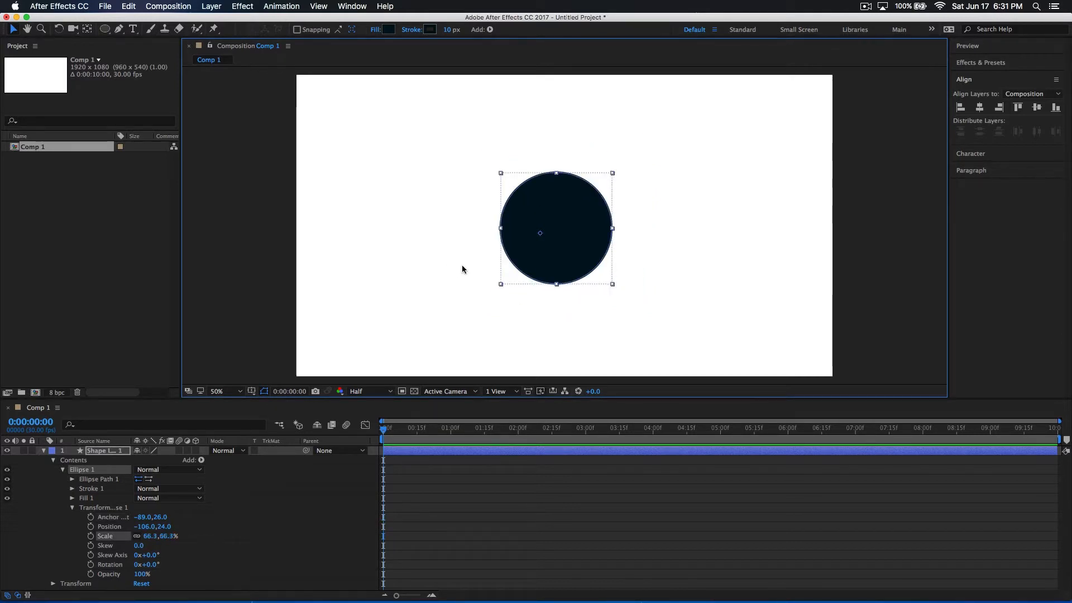
Reselect the circle's shape layer and set the ellipse's anchor point to 9, 2
click(394, 289)
click(539, 257)
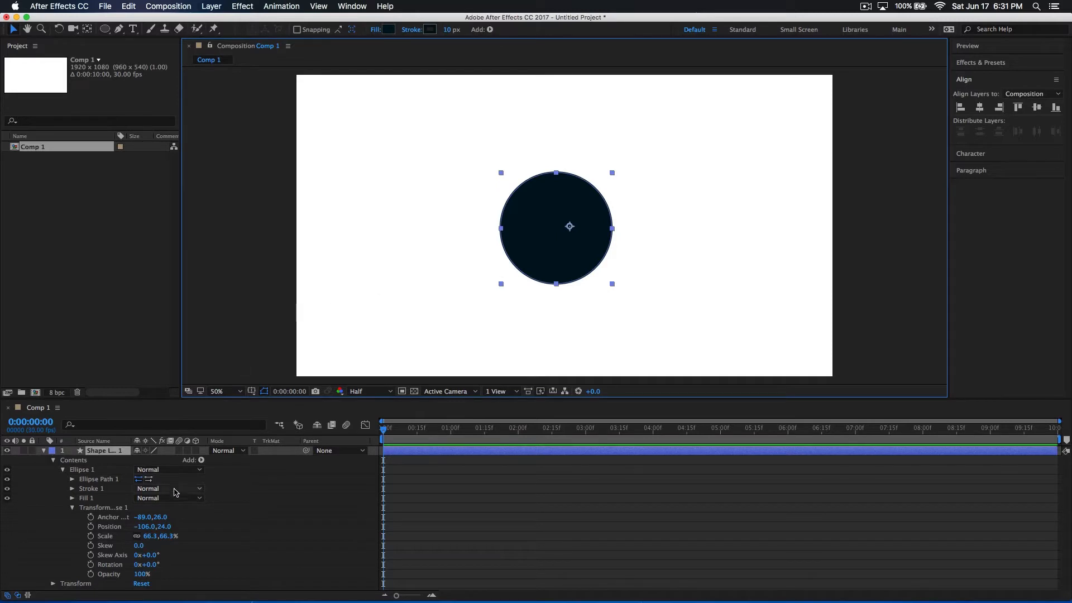
mouse_move(160, 516)
mouse_down()
mouse_move(139, 517)
mouse_move(190, 511)
mouse_move(168, 517)
mouse_up()
click(122, 520)
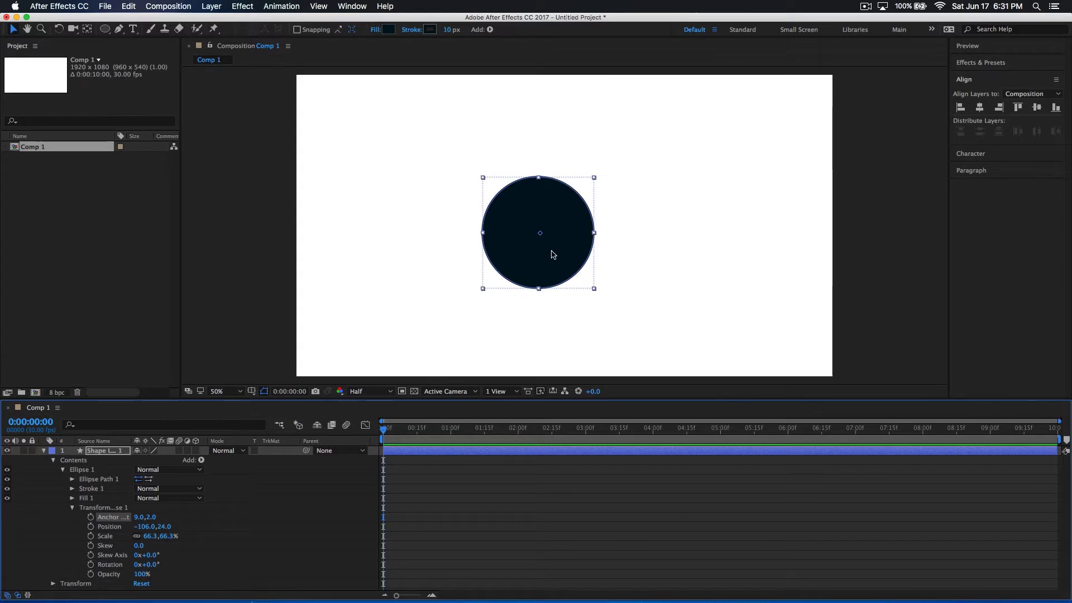
Scale the circle up to about 97.9% and centre it horizontally and vertically in the composition
drag(592, 287, 619, 317)
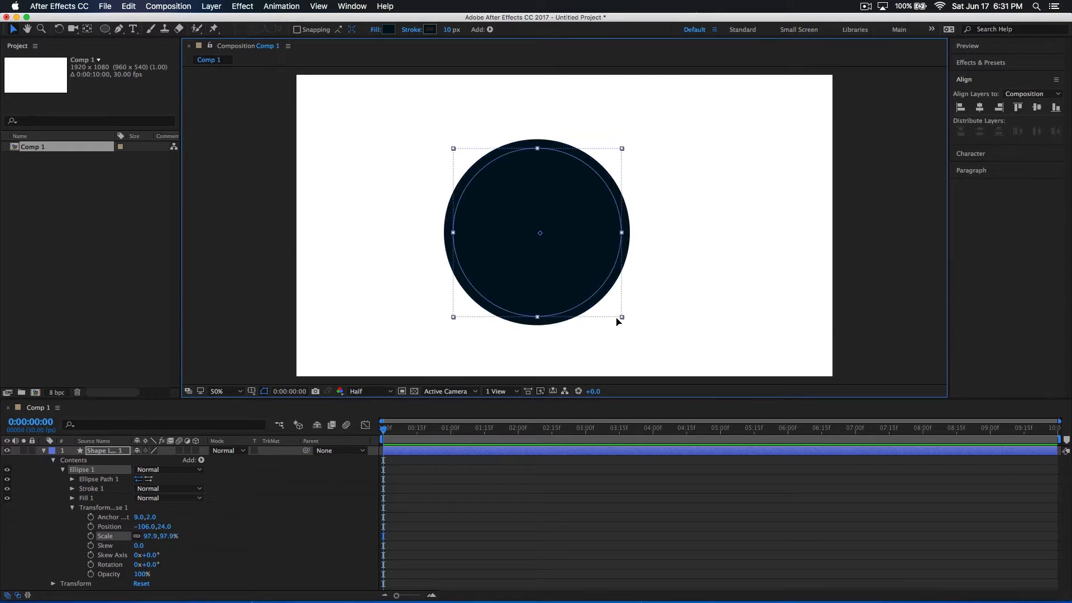
click(981, 107)
click(1036, 107)
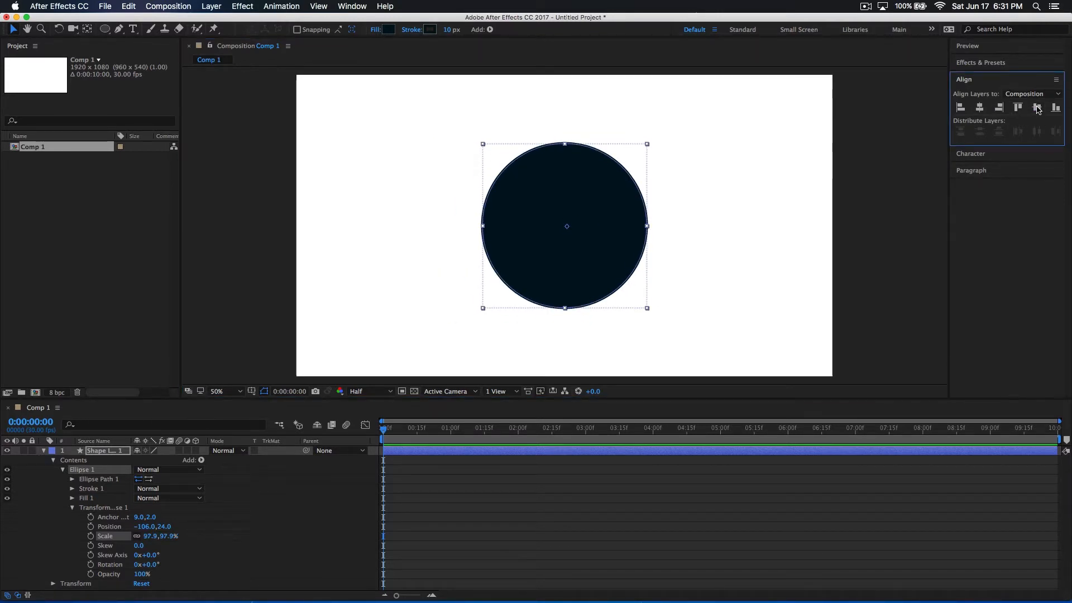
Select the circle's shape layer in the timeline and collapse its properties
click(752, 235)
click(513, 291)
click(207, 354)
click(401, 450)
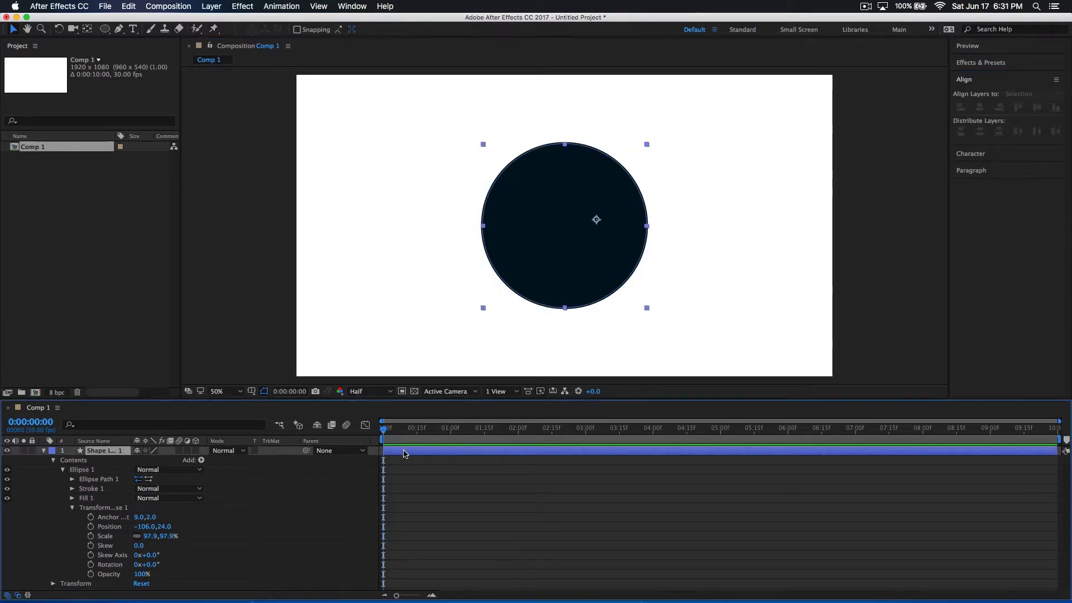
click(43, 450)
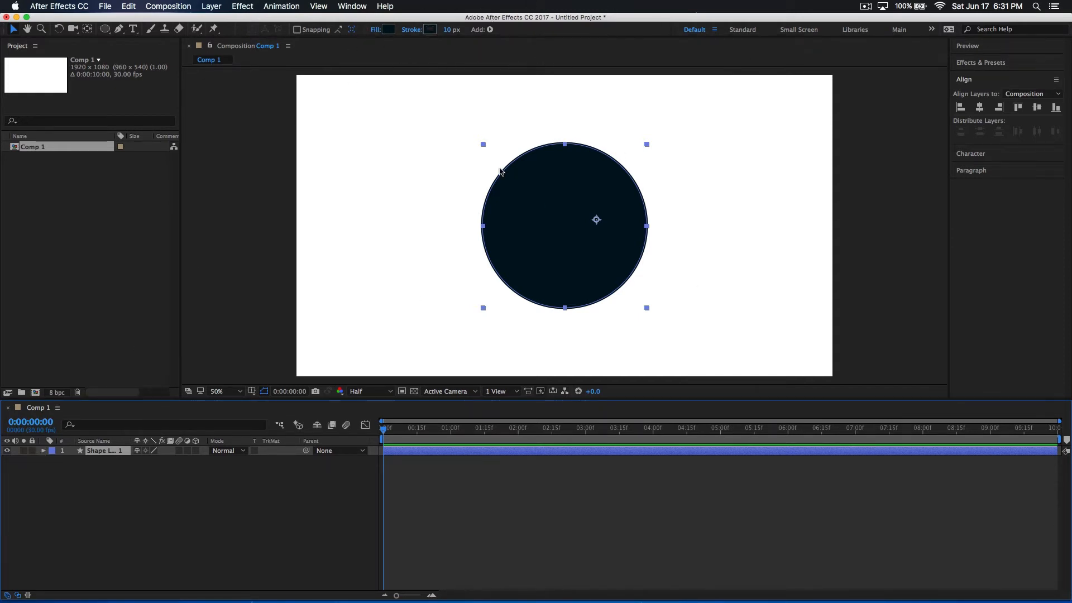
click(376, 29)
drag(359, 130, 373, 97)
click(346, 116)
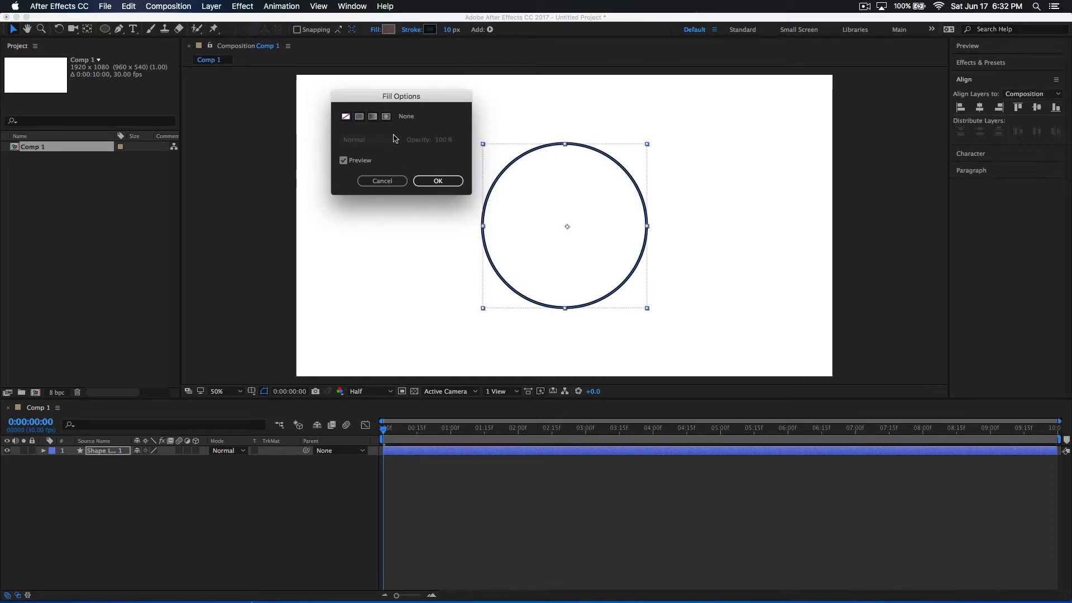
click(390, 180)
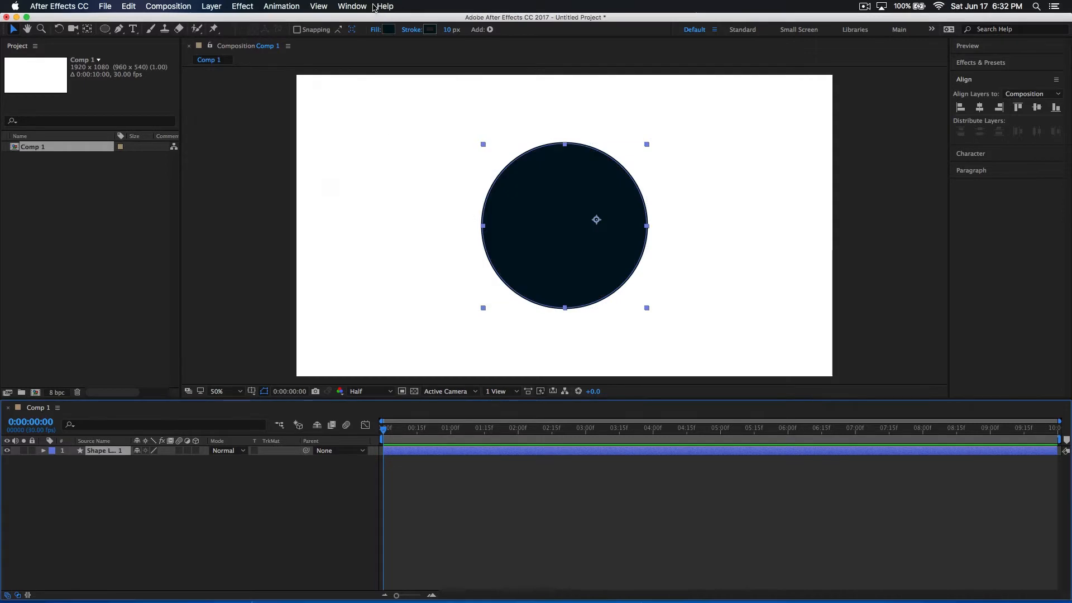
Set the circle's fill to None and its stroke width to 7 px, and deselect the layer
click(377, 33)
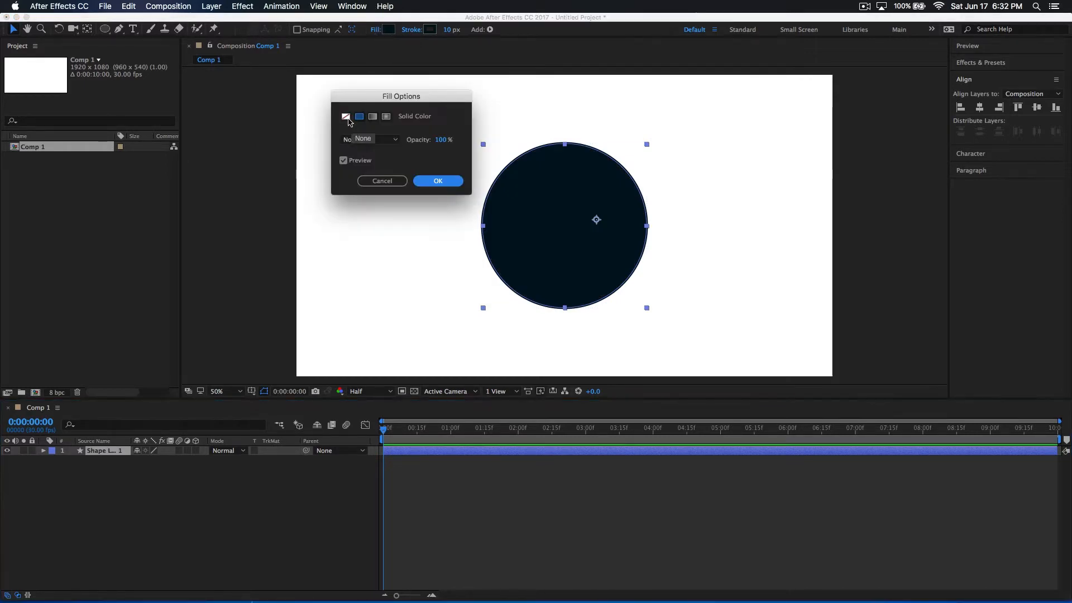
click(346, 118)
click(446, 181)
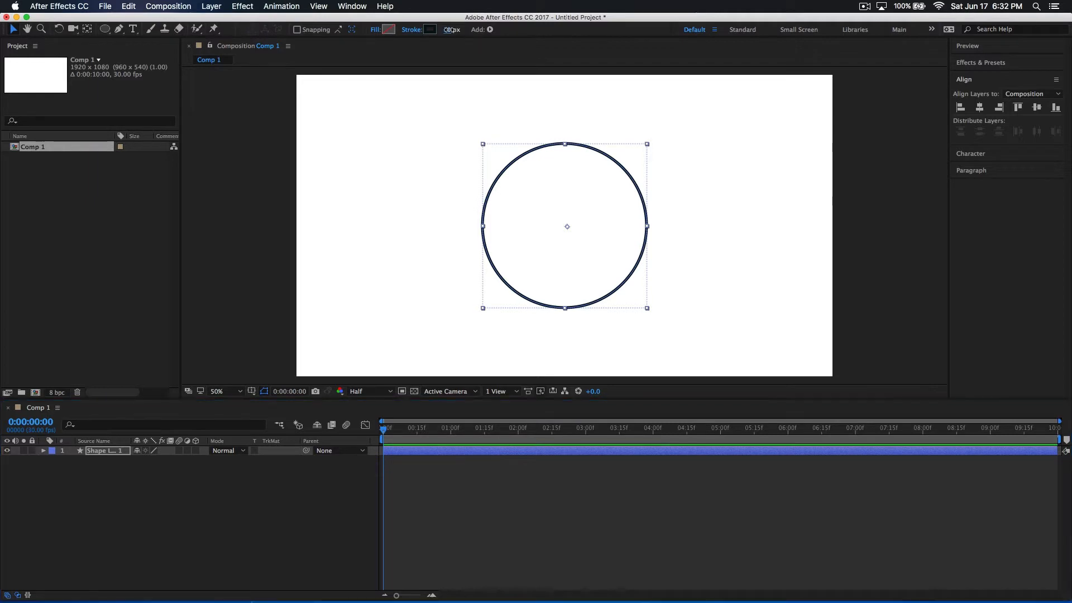
mouse_move(447, 30)
mouse_down()
mouse_move(517, 48)
mouse_move(433, 41)
mouse_up()
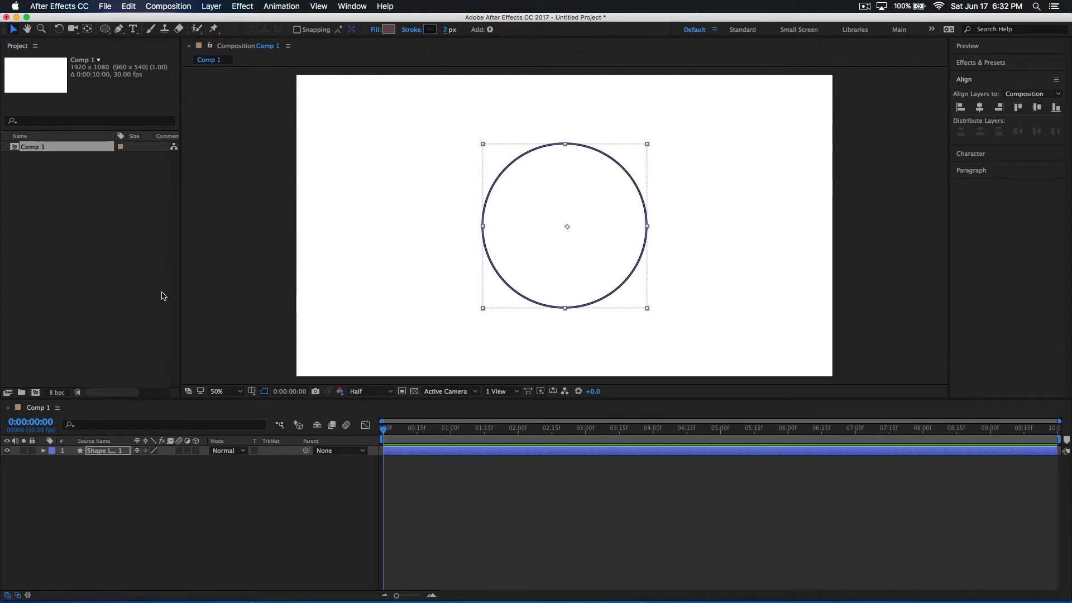
click(218, 282)
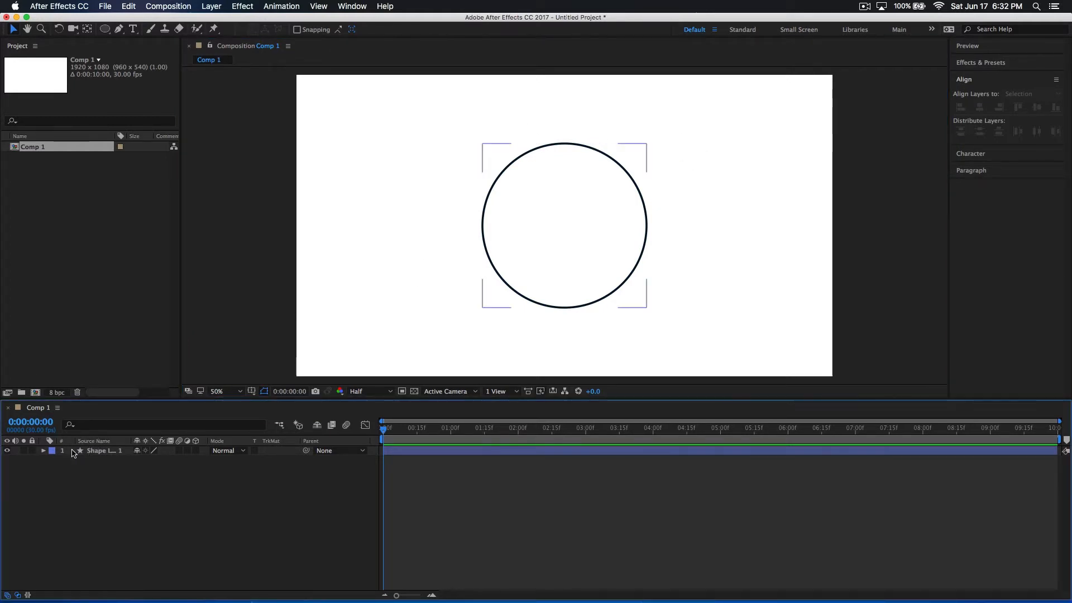
Add Trim Paths to the contents of the circle's shape layer
click(73, 451)
click(44, 451)
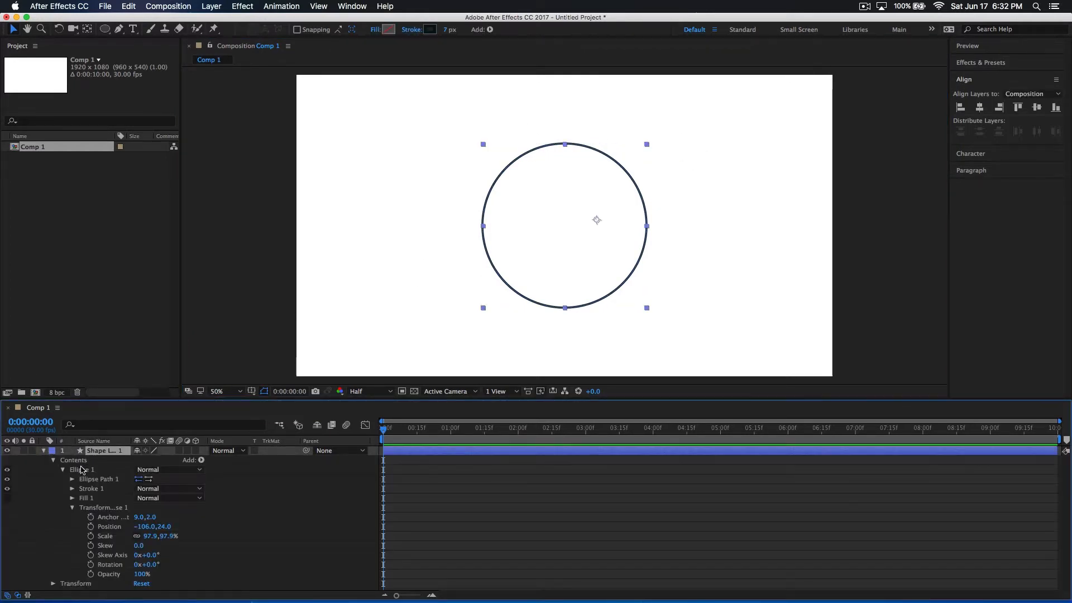
click(201, 460)
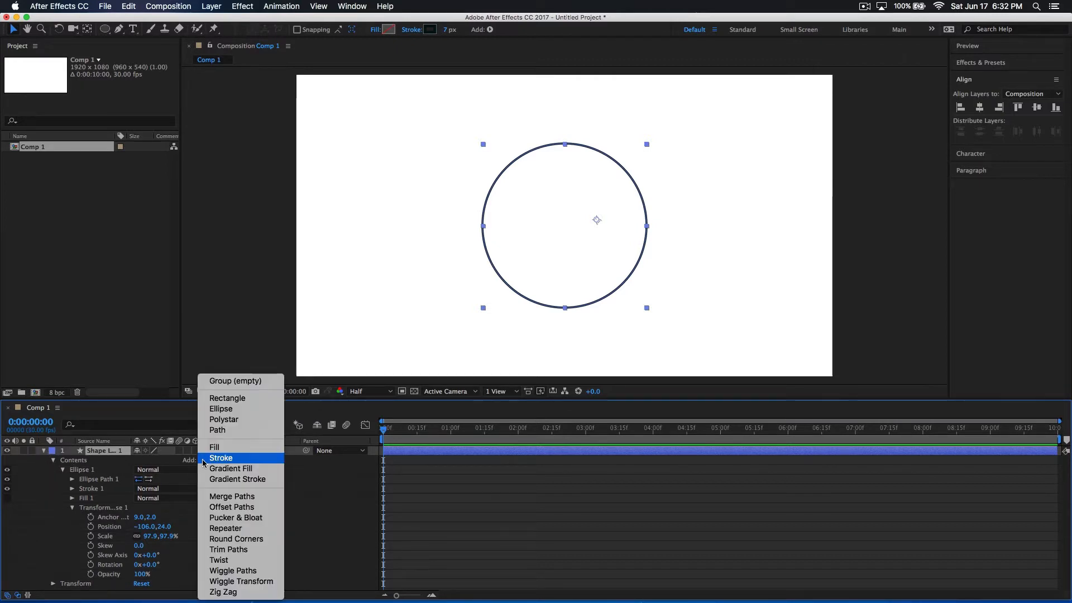
click(229, 549)
Keyframe the Trim Paths End value from 0% at 0:00:00:00 to 100% at 0:00:01:07
scroll(92, 525, down, 1)
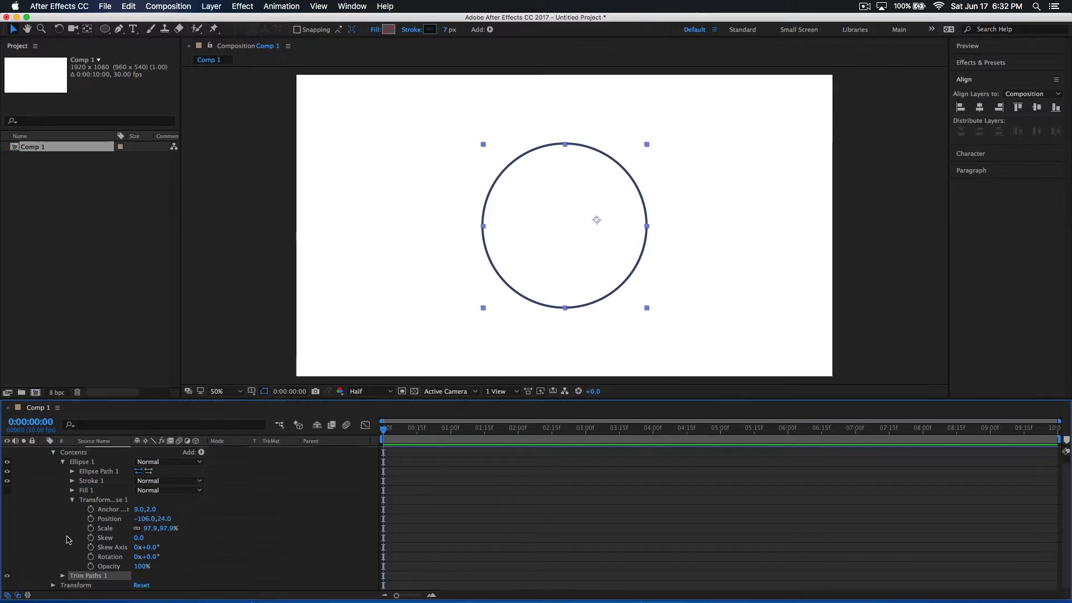
click(62, 575)
scroll(118, 525, down, 2)
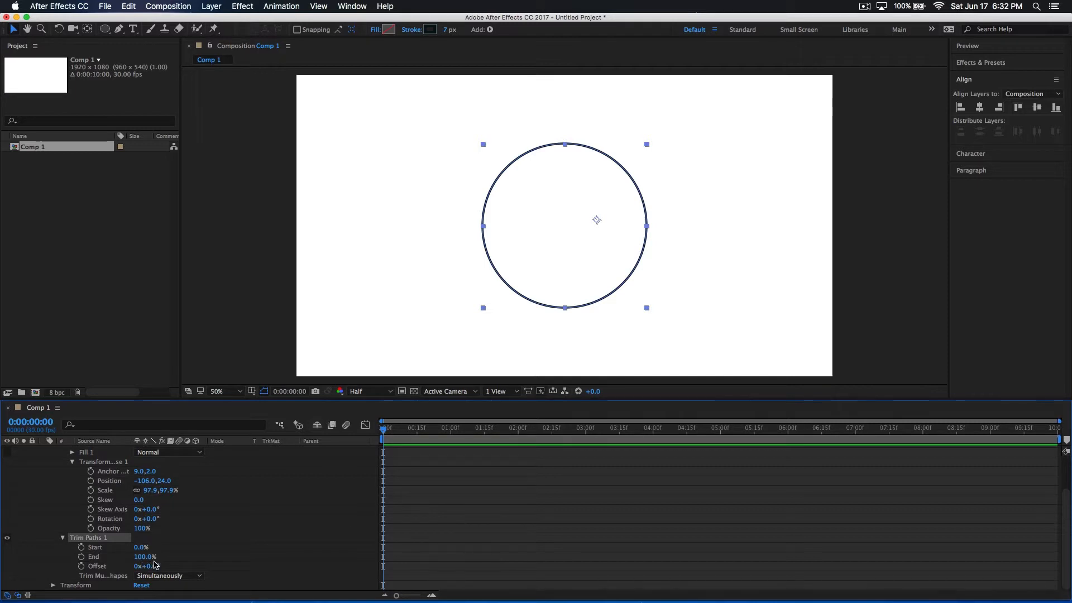
drag(144, 557, 59, 553)
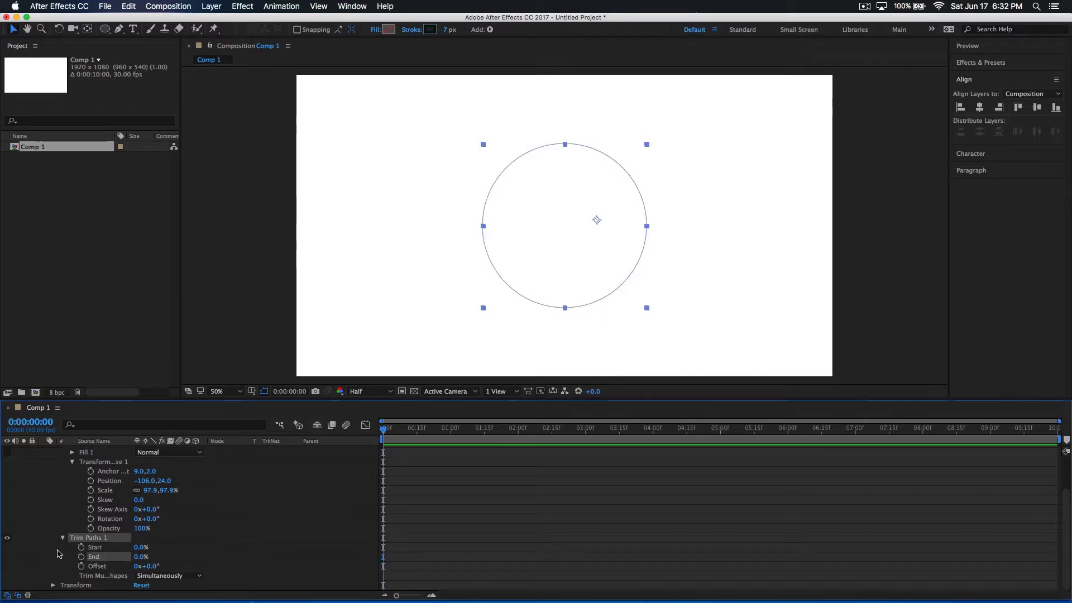
click(81, 557)
drag(382, 430, 467, 439)
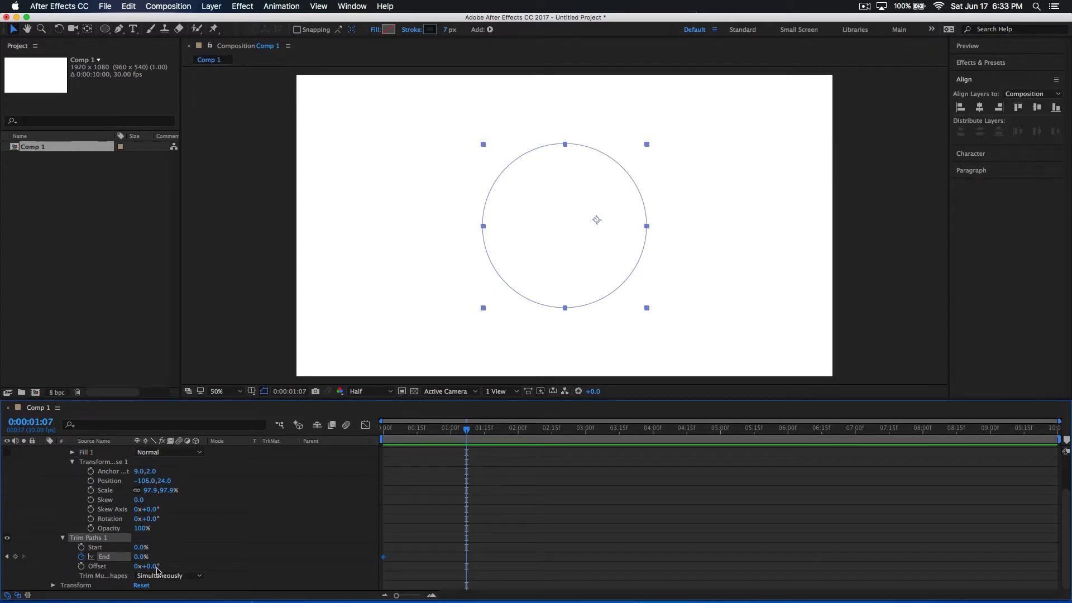
drag(150, 556, 255, 556)
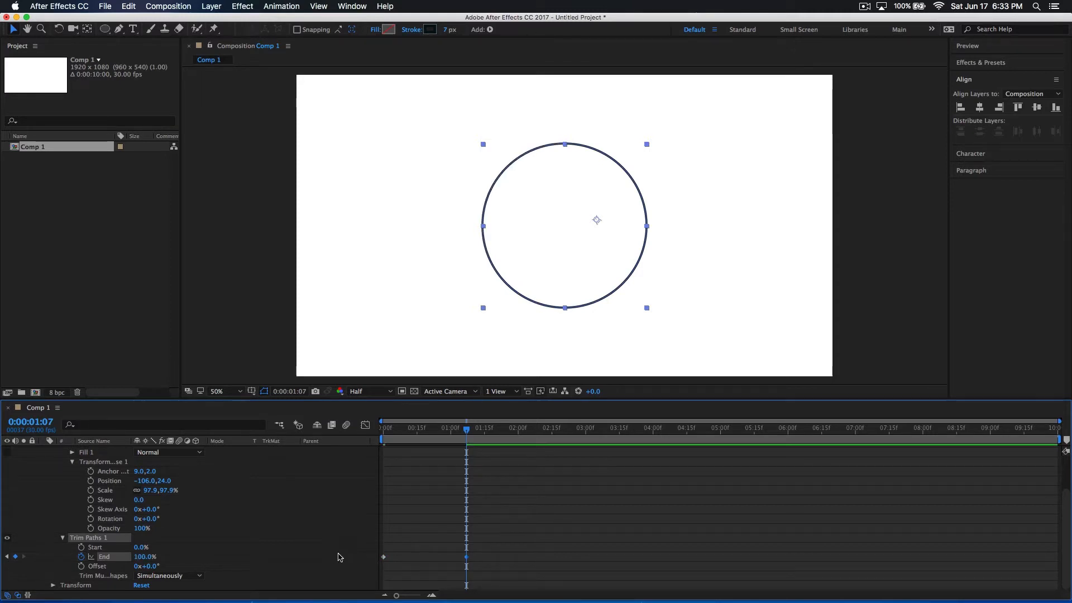
Play back the circle's draw-on animation from the start of the composition several times
key(Home)
key(space)
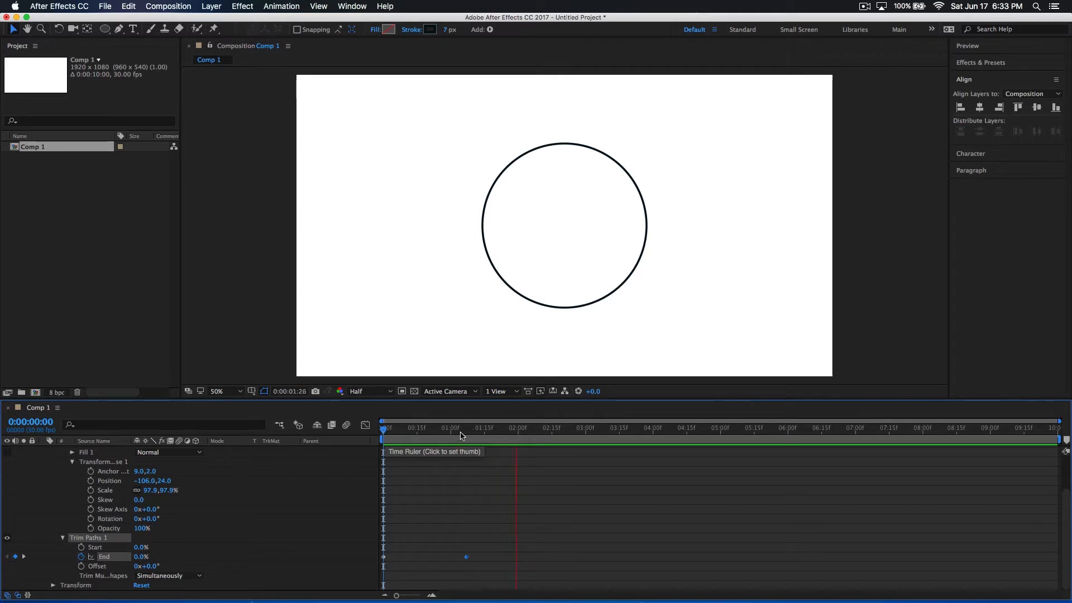
key(space)
mouse_move(390, 435)
mouse_down()
mouse_move(441, 438)
mouse_move(377, 441)
mouse_up()
key(space)
key(space)
drag(384, 432, 359, 447)
key(space)
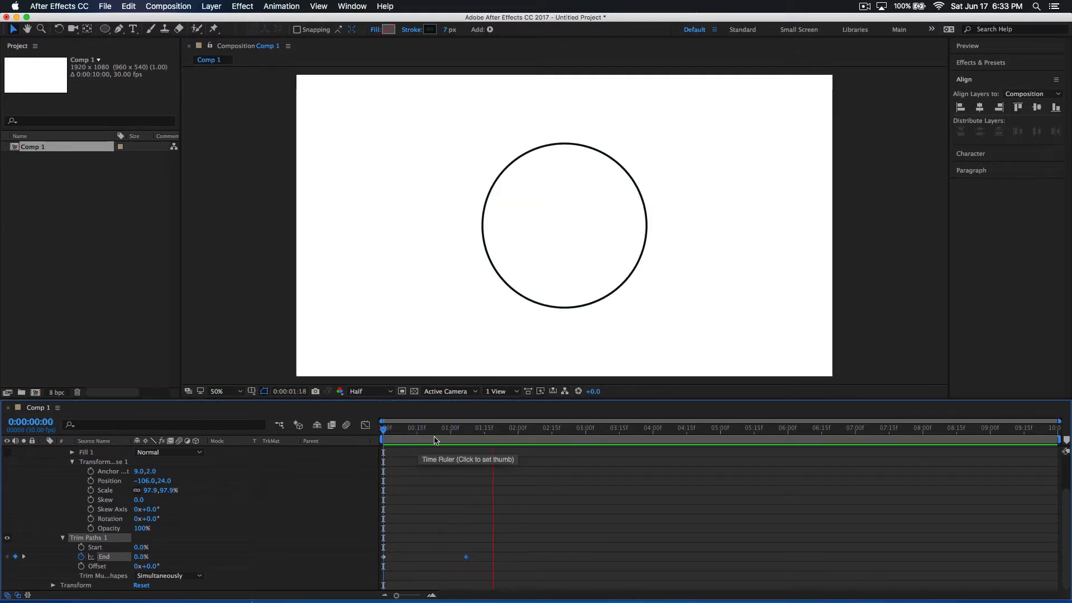
key(space)
key(space)
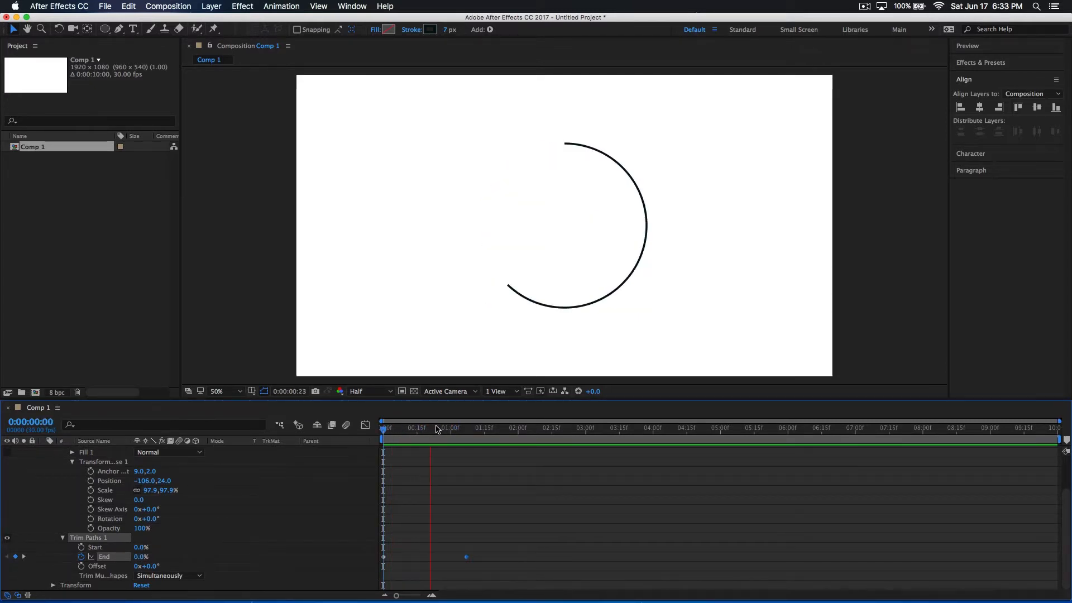
key(space)
key(space)
key(space)
Show the Trim Paths End property's speed graph in the Graph Editor and preview the animation from the start
drag(494, 546, 379, 561)
click(460, 527)
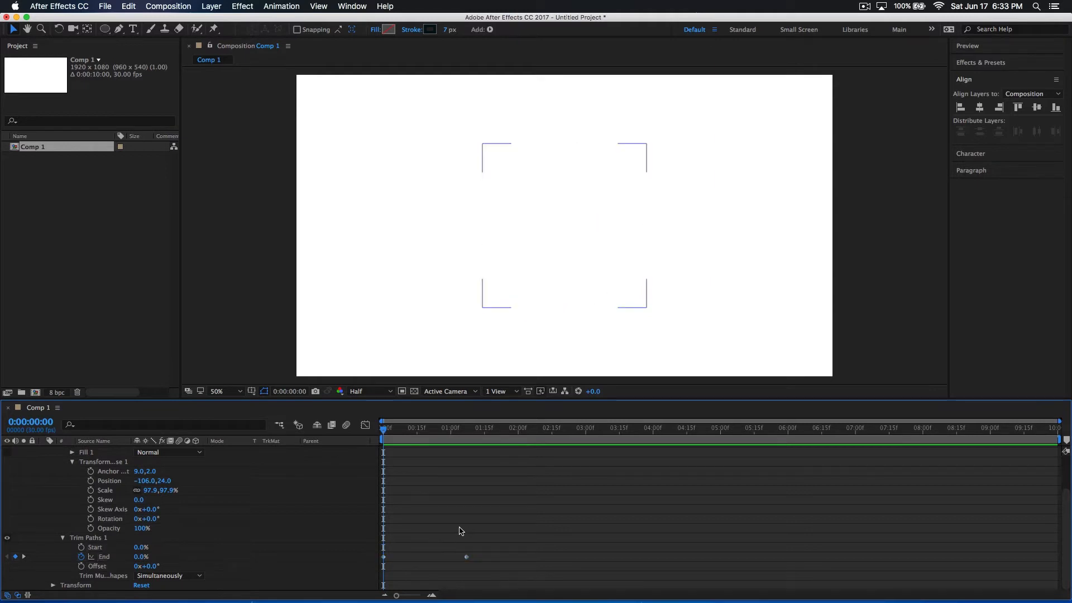
click(103, 557)
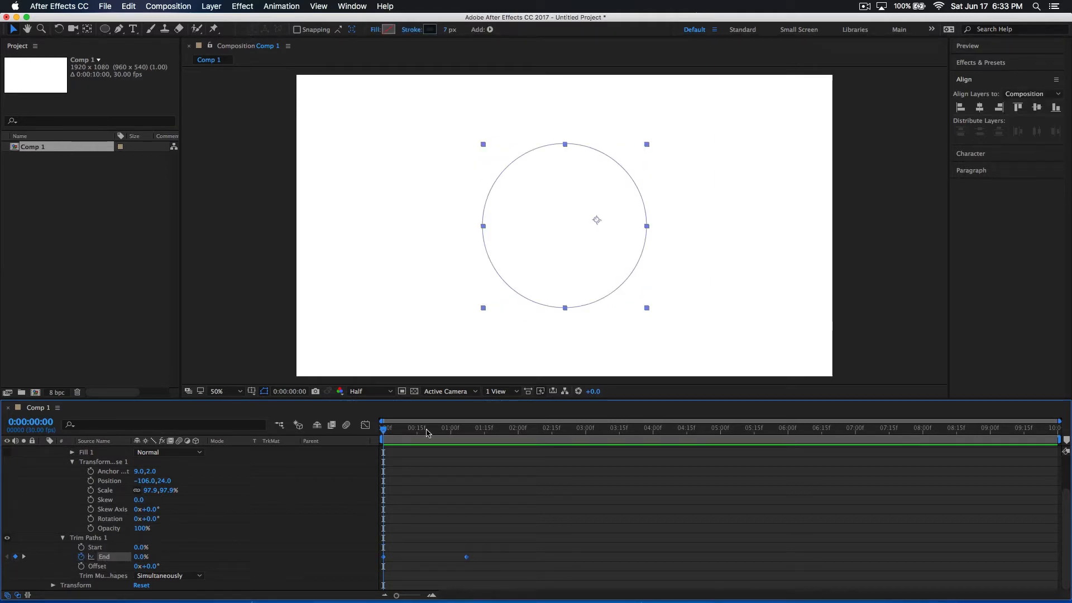
click(366, 426)
mouse_move(468, 458)
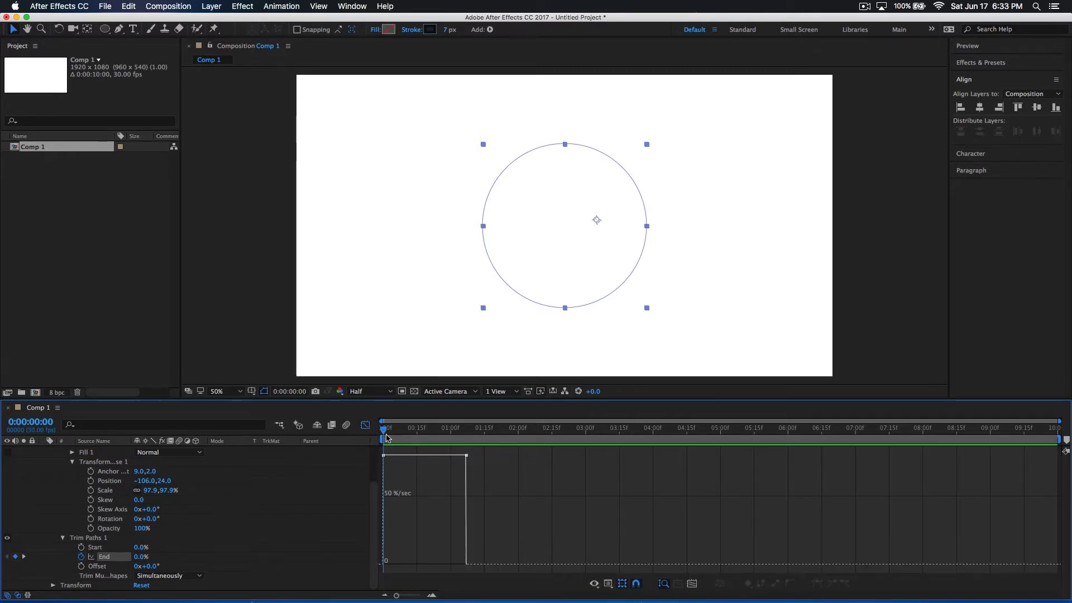
mouse_move(387, 438)
mouse_down()
mouse_move(486, 453)
mouse_move(324, 453)
mouse_up()
key(space)
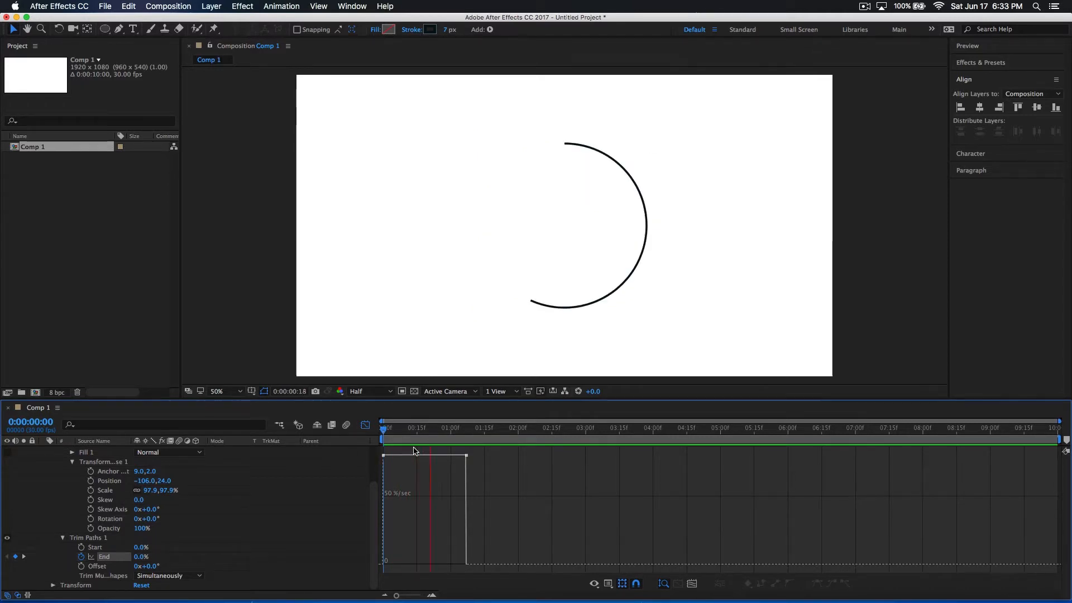
key(space)
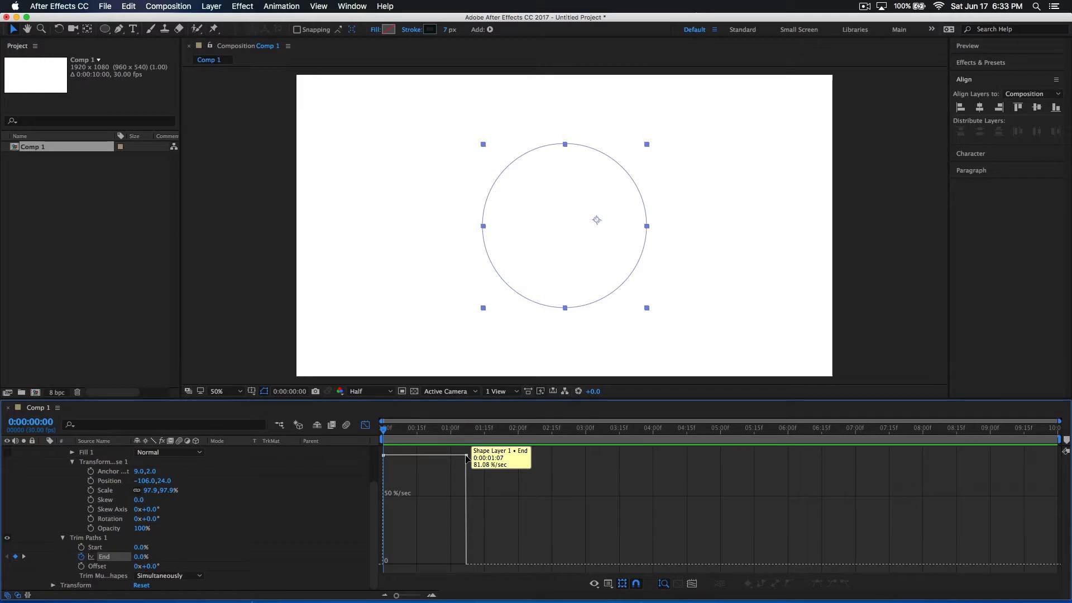
mouse_move(403, 433)
mouse_down()
mouse_move(418, 434)
mouse_move(344, 445)
mouse_move(553, 439)
mouse_move(423, 439)
mouse_move(464, 441)
mouse_move(312, 459)
mouse_up()
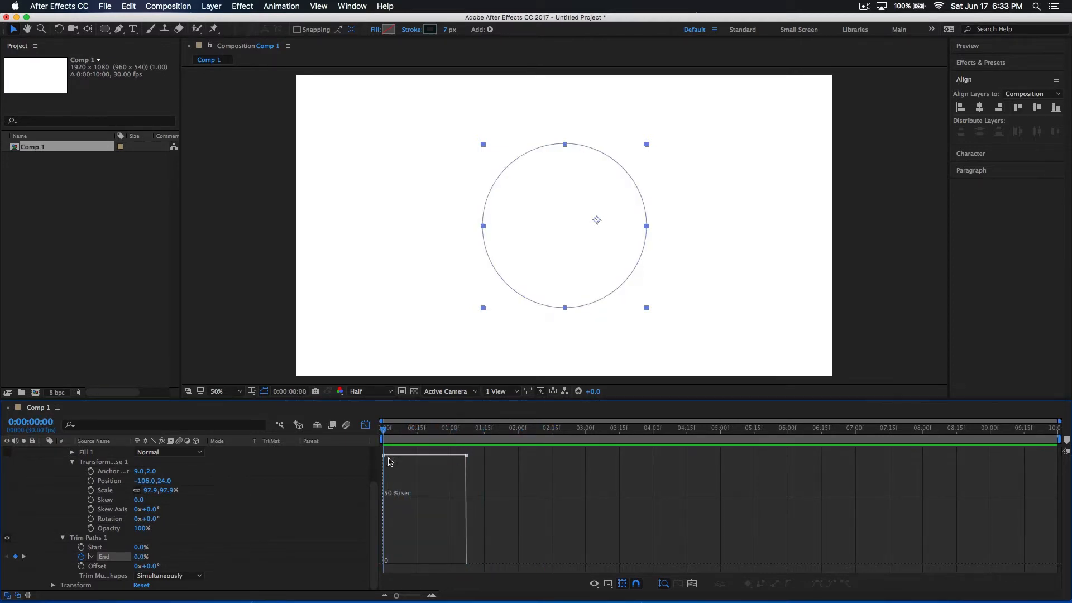
Reshape the End speed curve to start at zero and accelerate steeply towards 0:00:01:07, and preview the draw-on
drag(383, 457, 435, 567)
click(432, 440)
key(space)
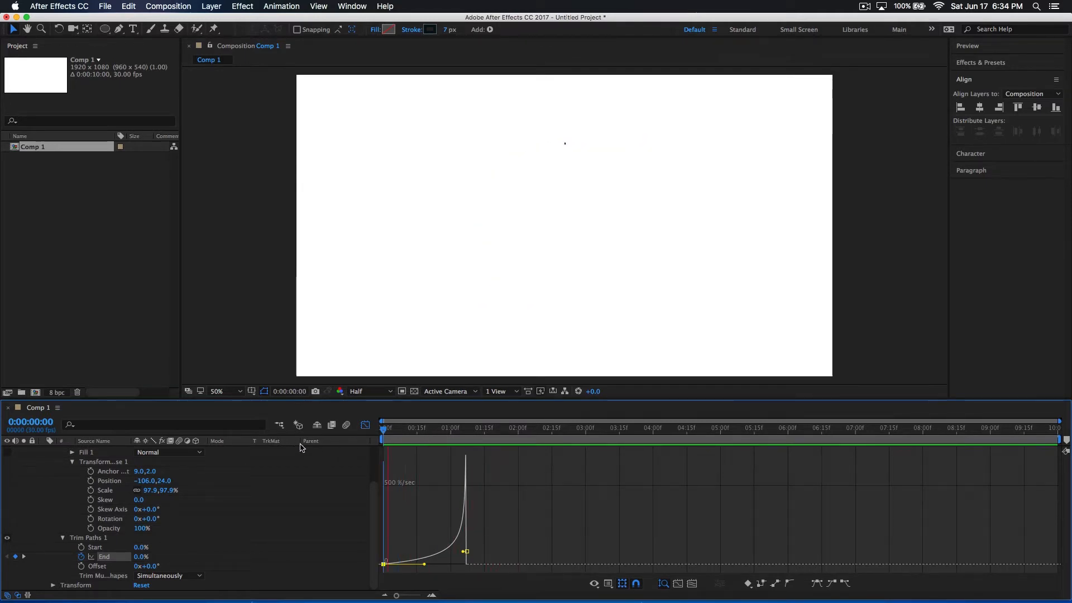
click(431, 436)
drag(431, 436, 383, 441)
key(space)
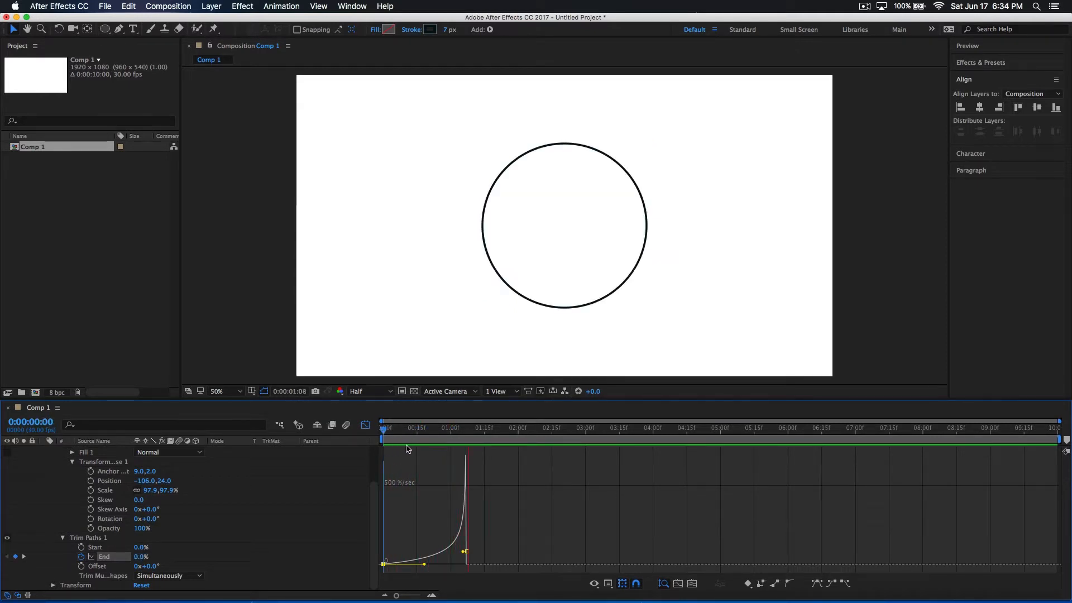
key(space)
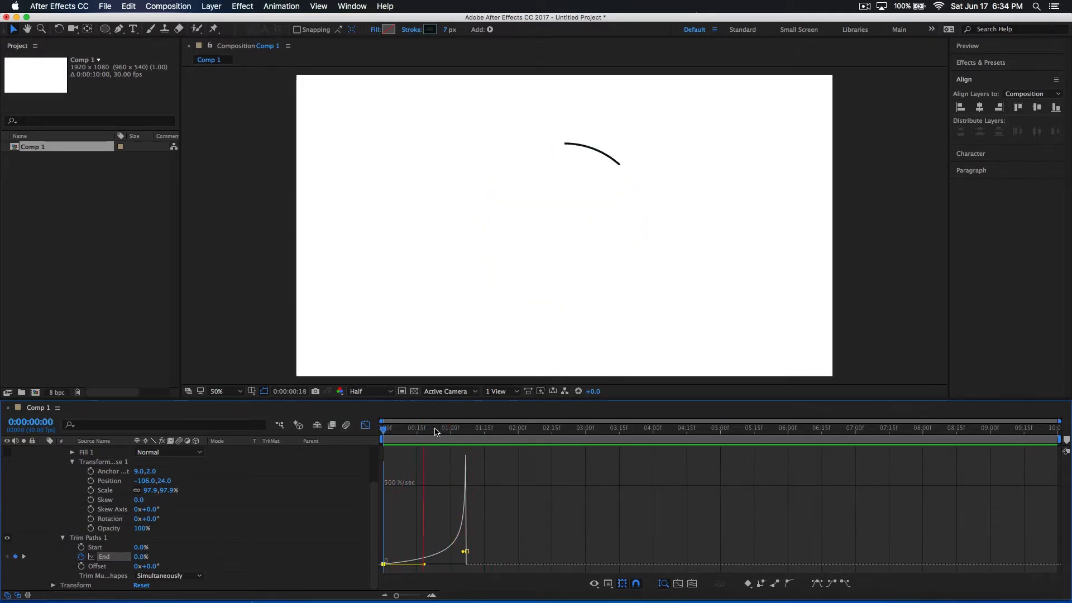
key(space)
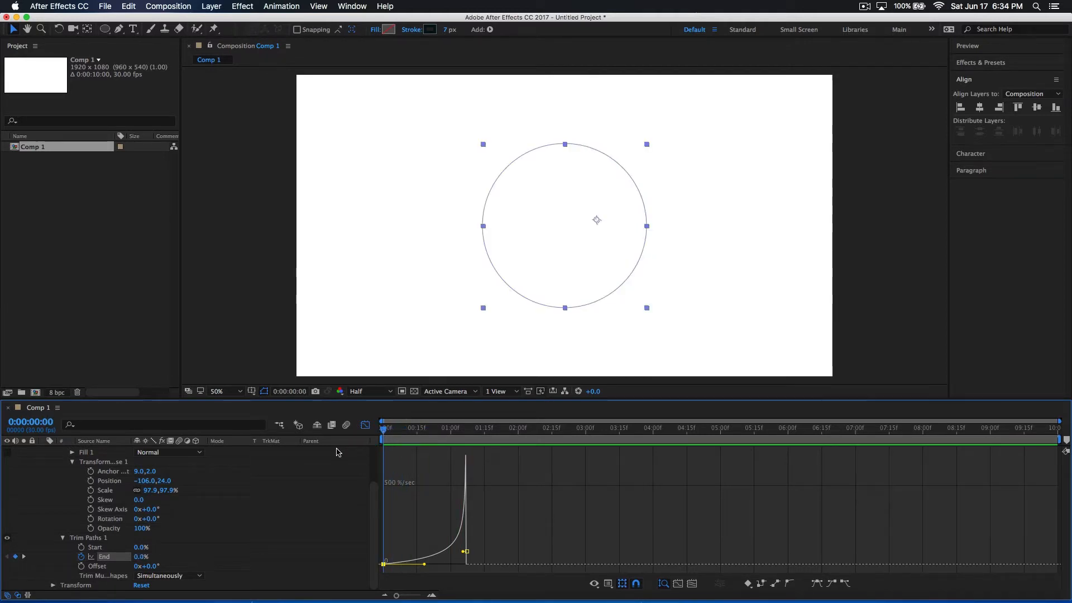
key(space)
key(space)
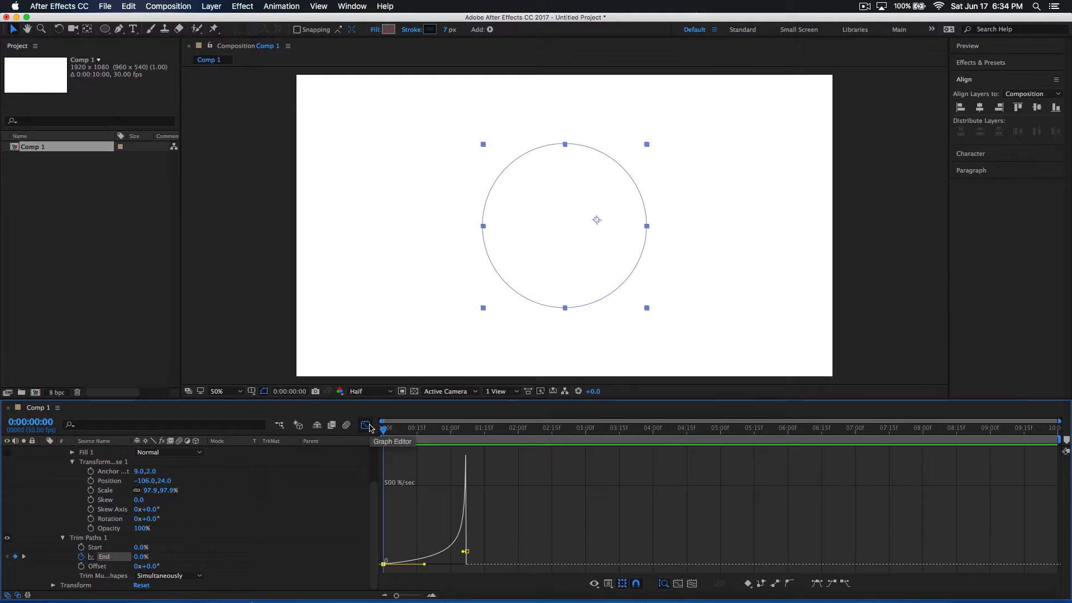
Close the Graph Editor, collapse the circle's shape layer and deselect it
click(365, 426)
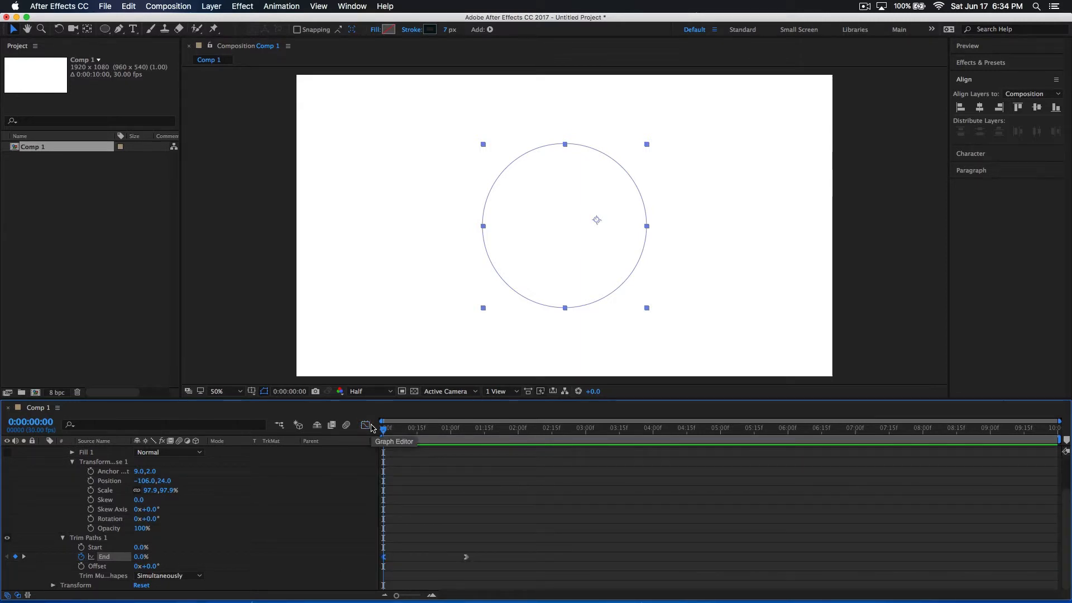
scroll(168, 491, up, 4)
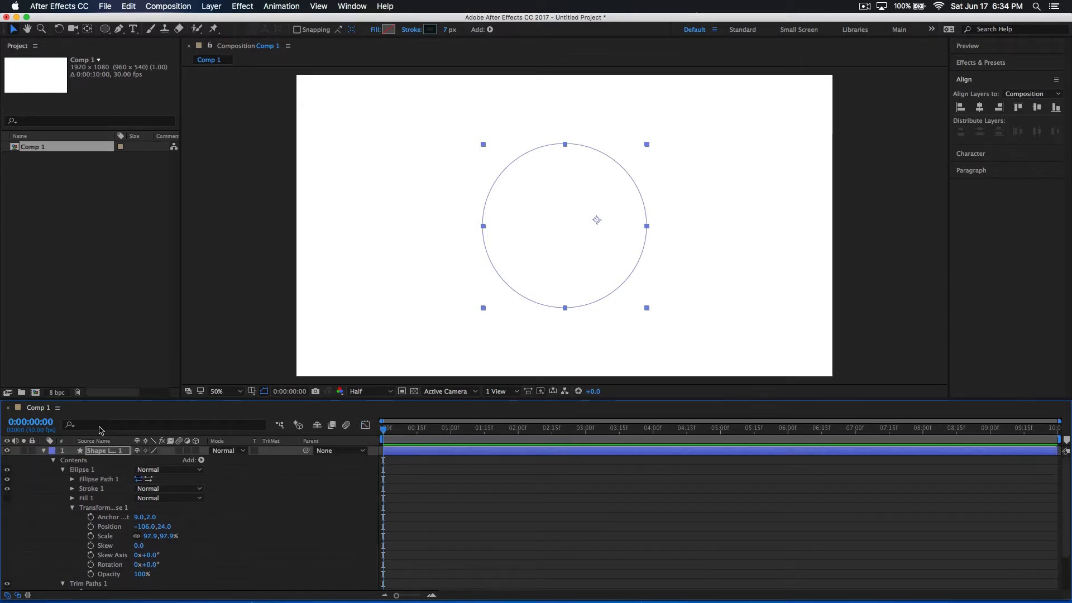
click(43, 451)
click(200, 522)
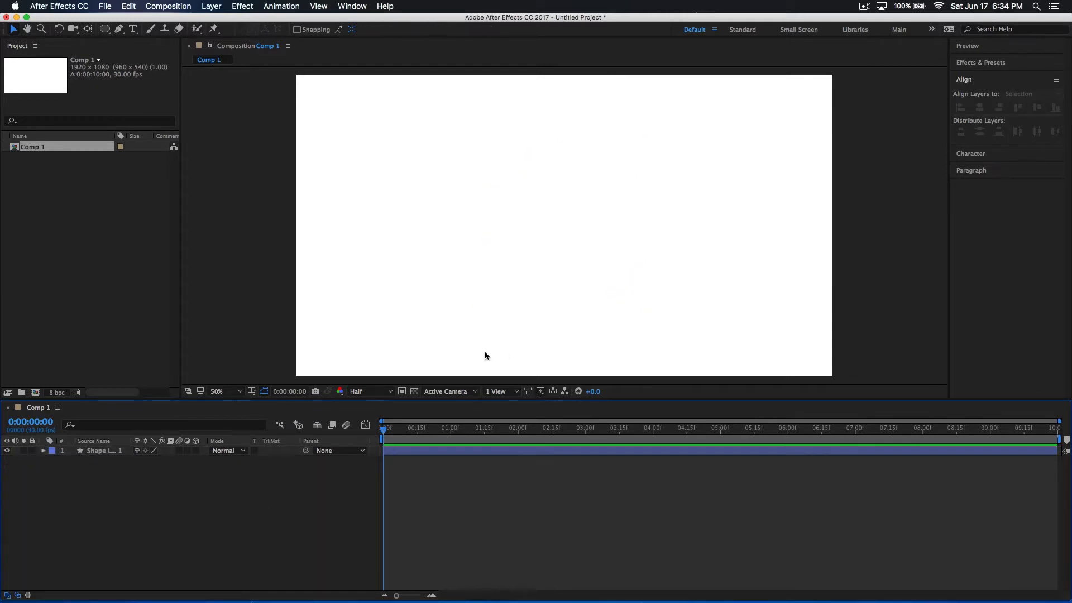
Duplicate the circle's shape layer and set the current time to 0:00:01:24
drag(415, 441, 514, 446)
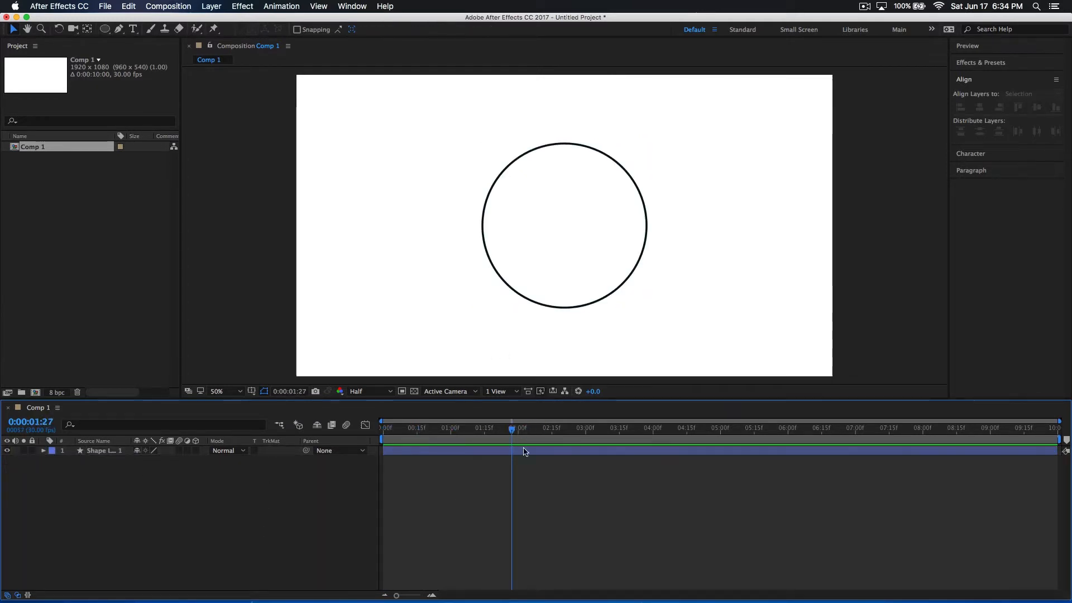
click(493, 450)
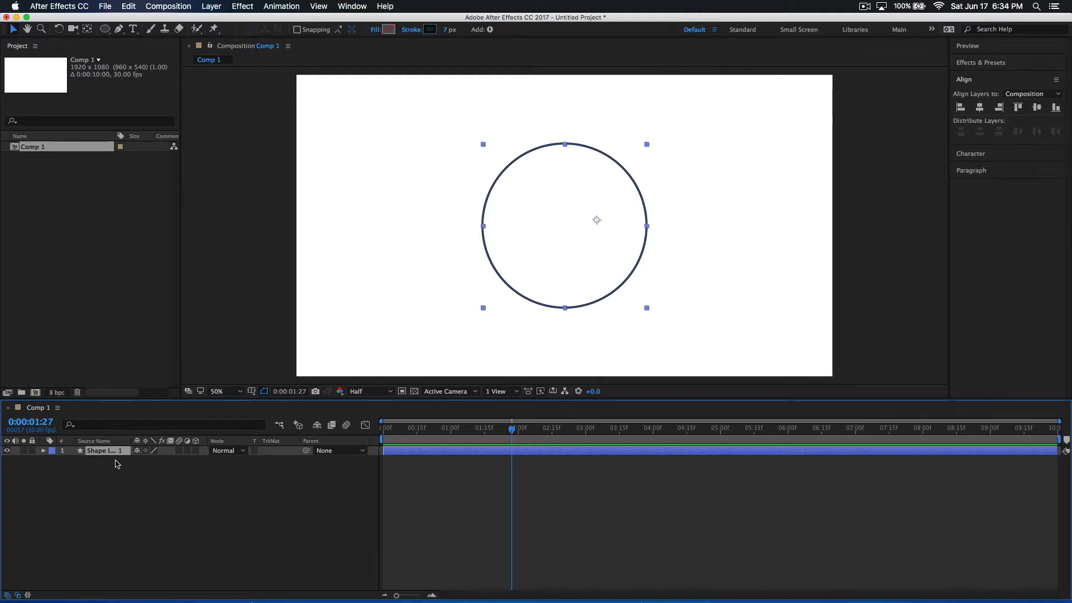
key(super+d)
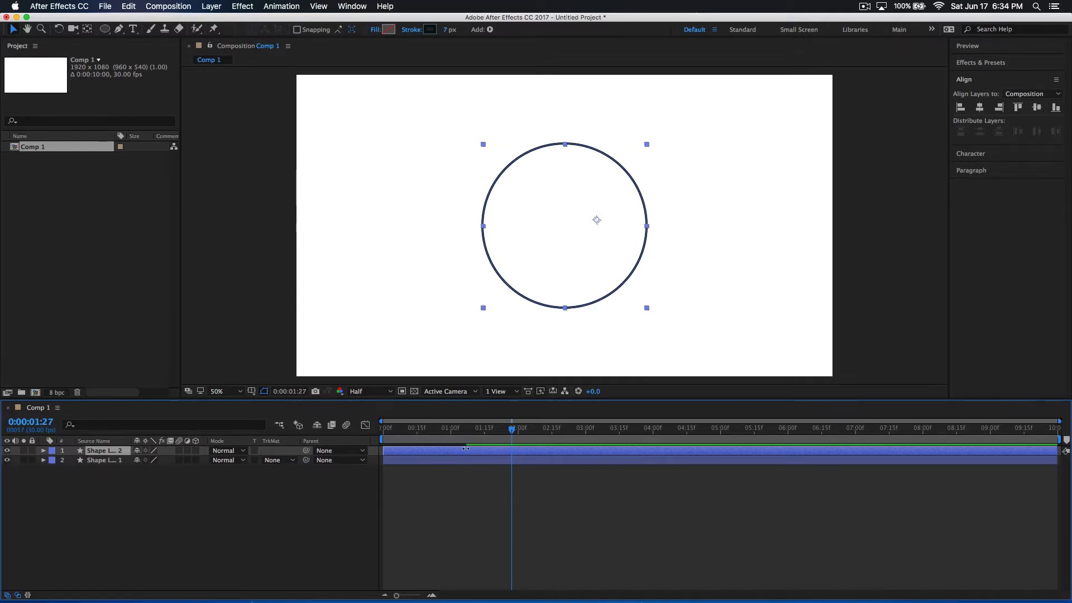
mouse_move(494, 430)
mouse_down()
mouse_move(397, 429)
mouse_move(505, 432)
mouse_up()
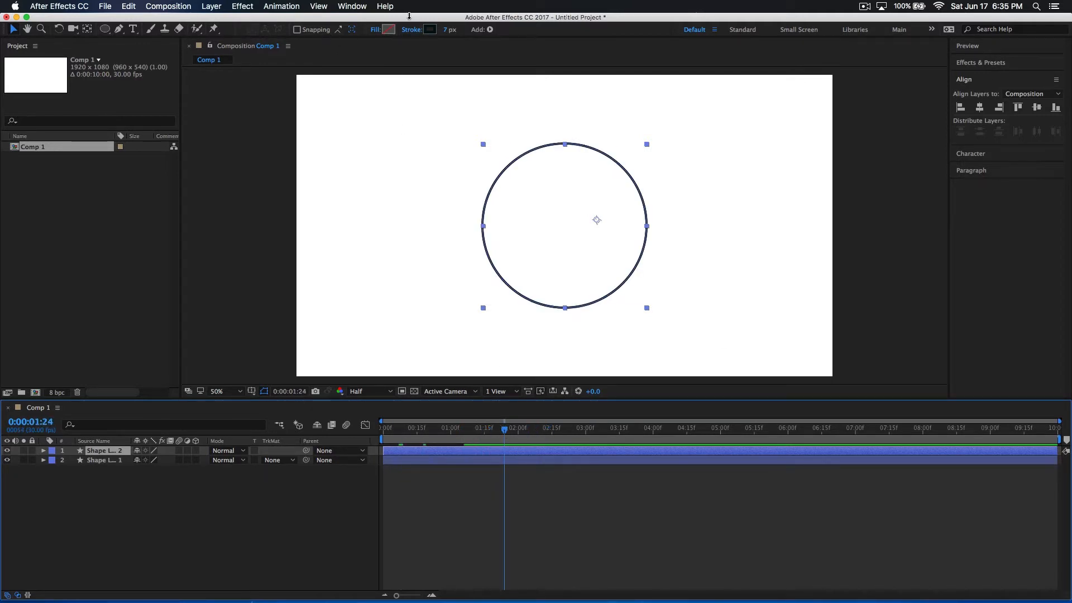
Set the duplicate circle's fill to Solid Color at 100% opacity in Normal mode
click(374, 31)
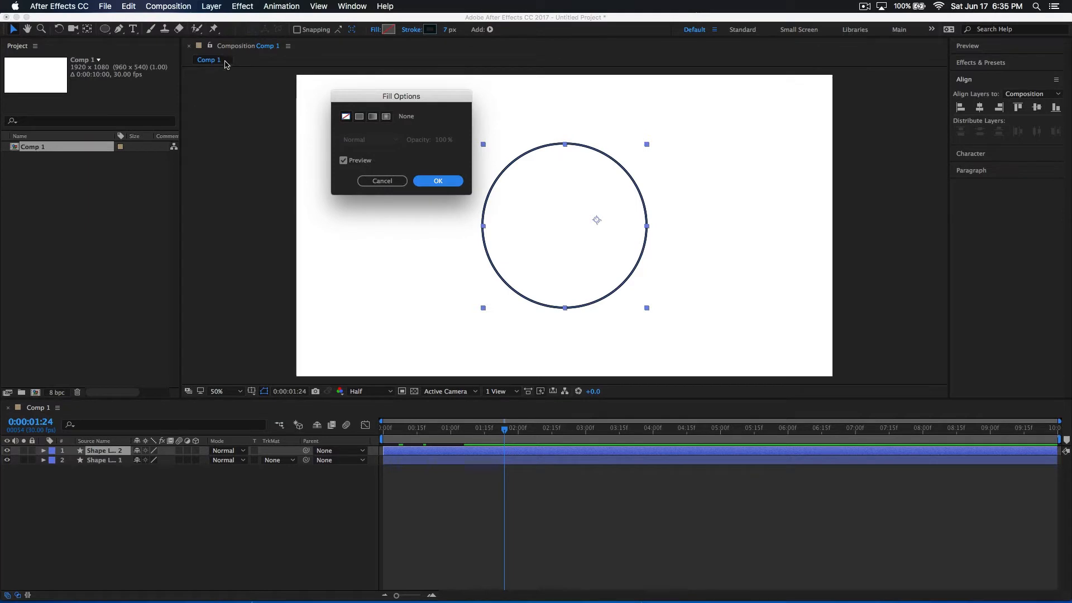
click(358, 117)
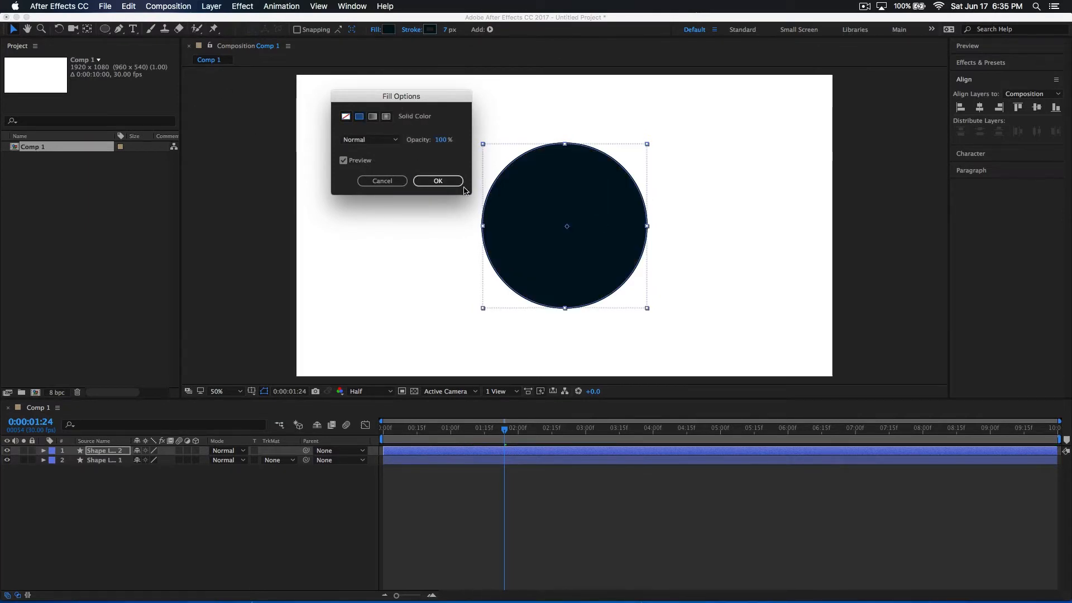
click(437, 181)
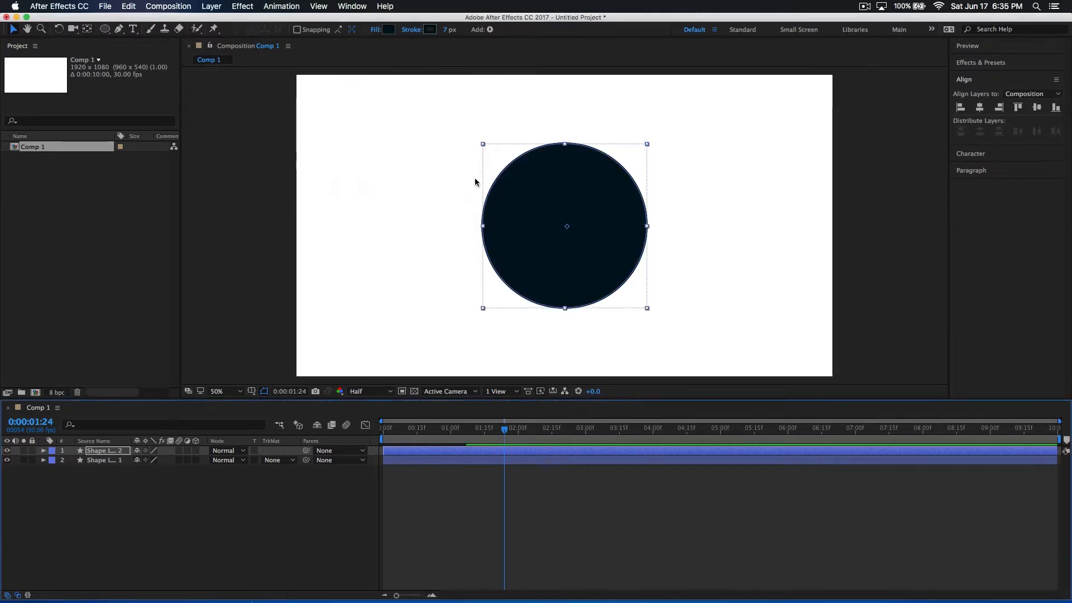
click(485, 467)
drag(517, 431, 425, 458)
click(394, 459)
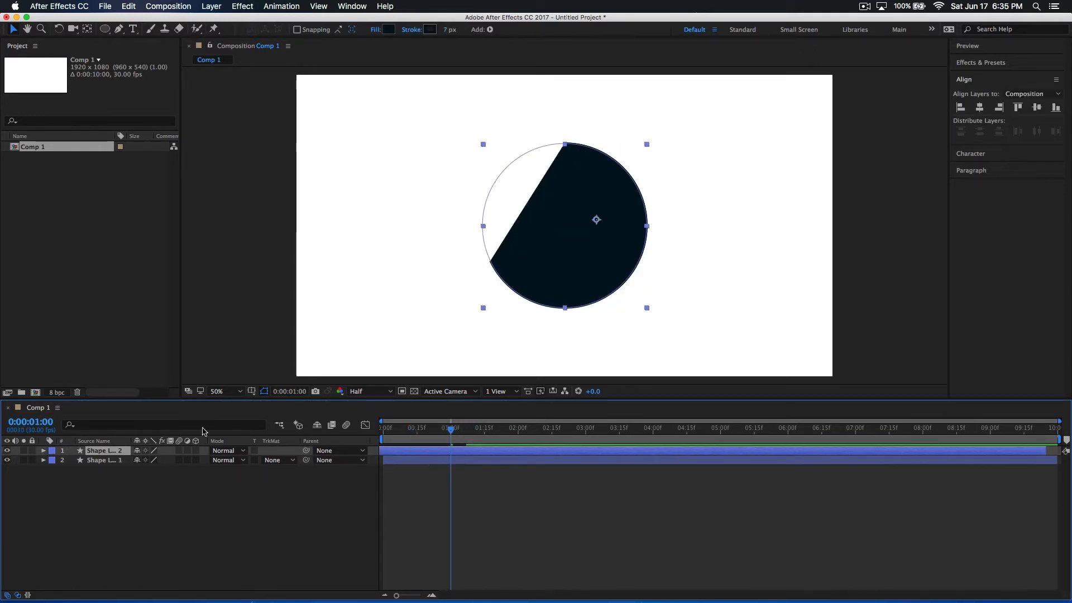
key(super+z)
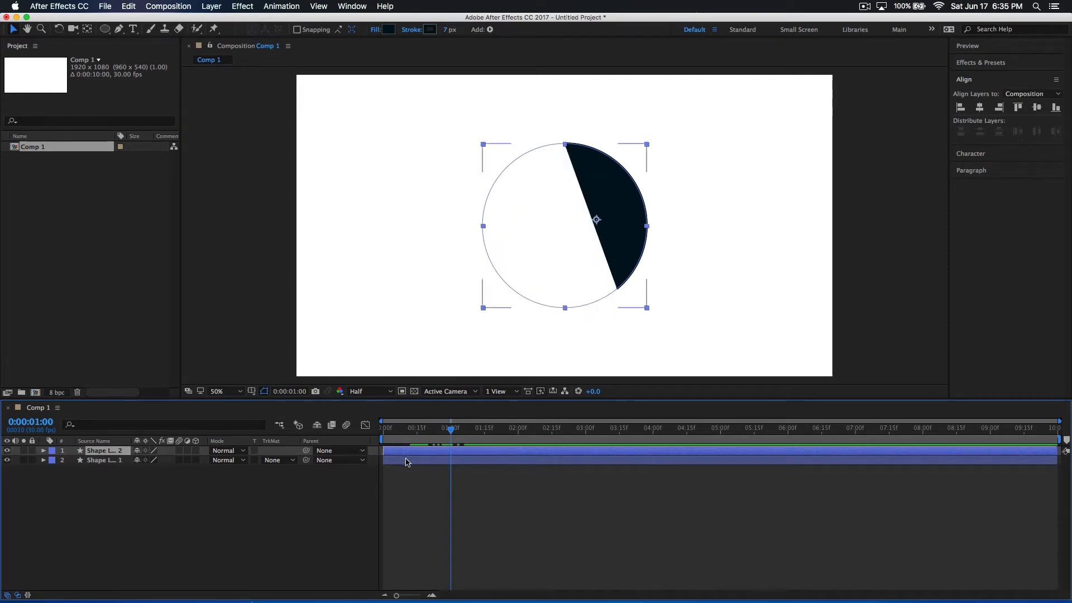
Delete Trim Paths 1 from the contents of the duplicate filled circle's layer and play the composition
click(44, 450)
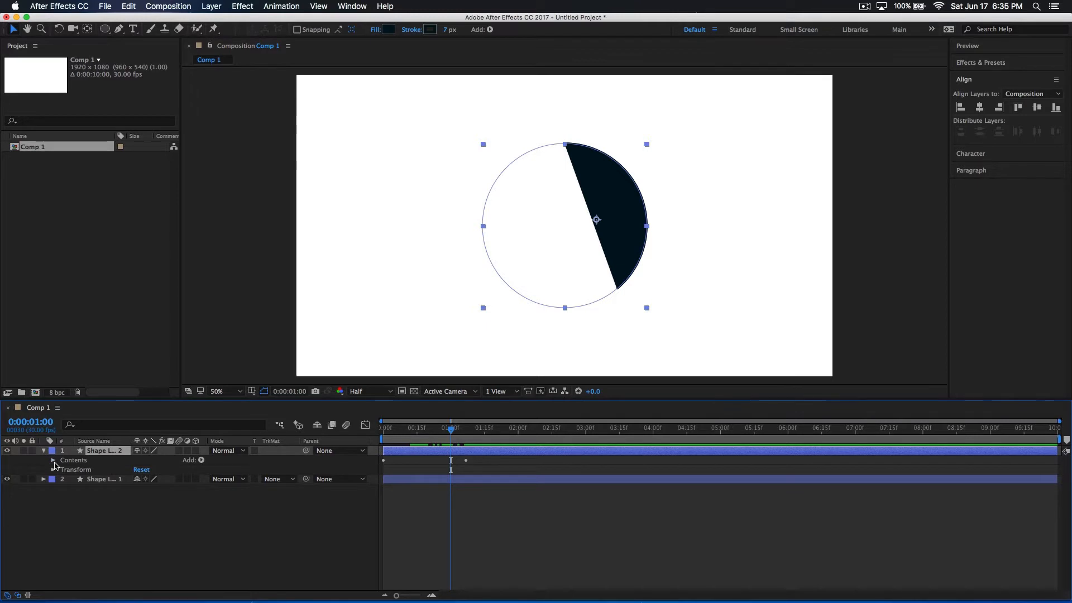
click(53, 460)
click(63, 479)
click(84, 479)
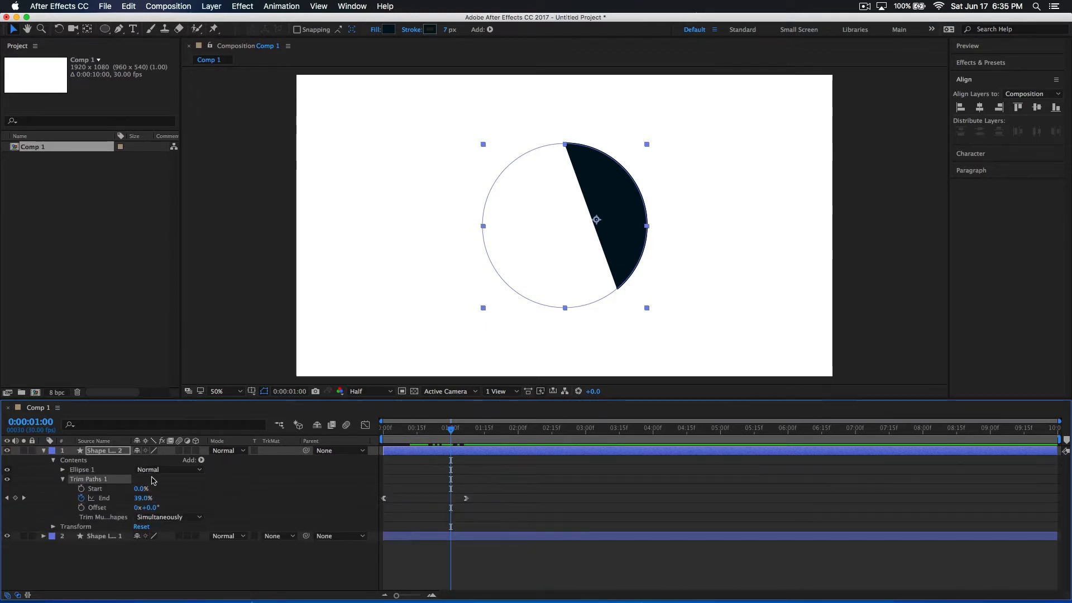
key(Delete)
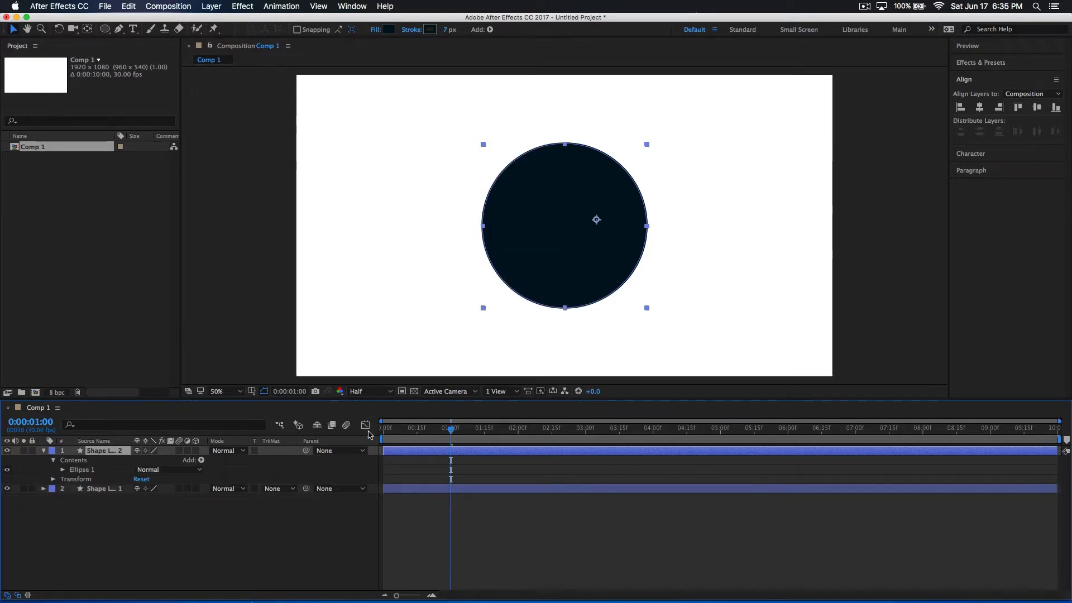
key(space)
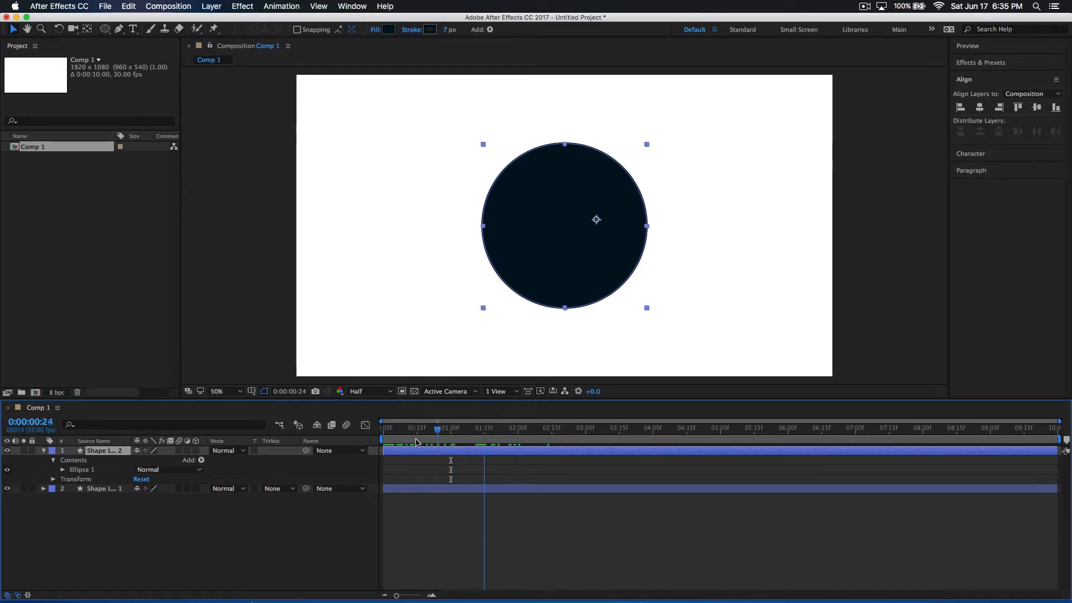
Reveal the outline layer's End keyframes and split the filled circle's layer at the second keyframe, 0:00:01:07
click(425, 496)
click(495, 488)
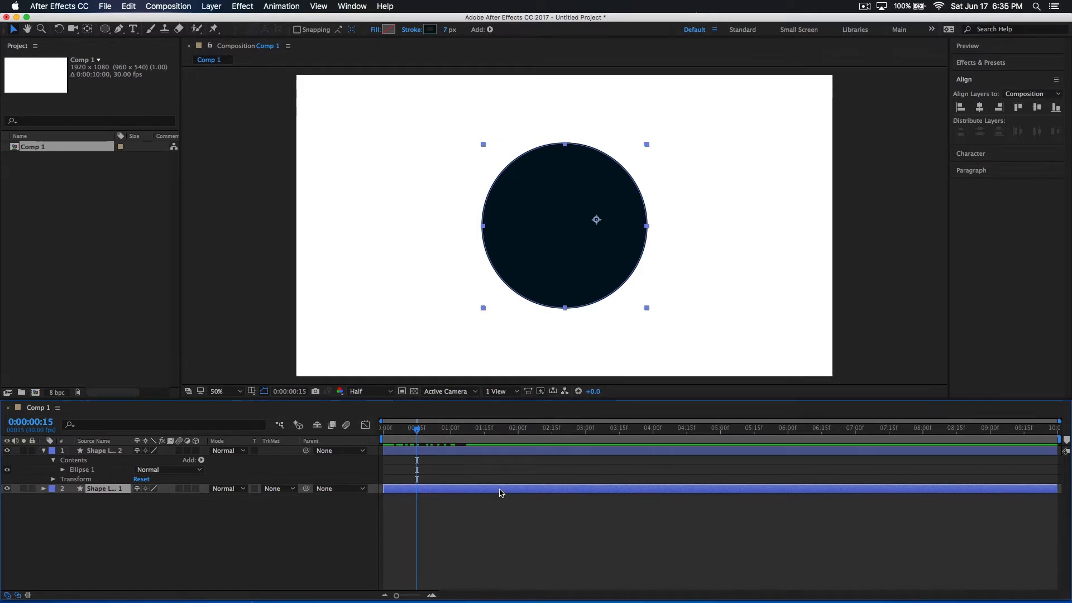
drag(414, 492, 470, 445)
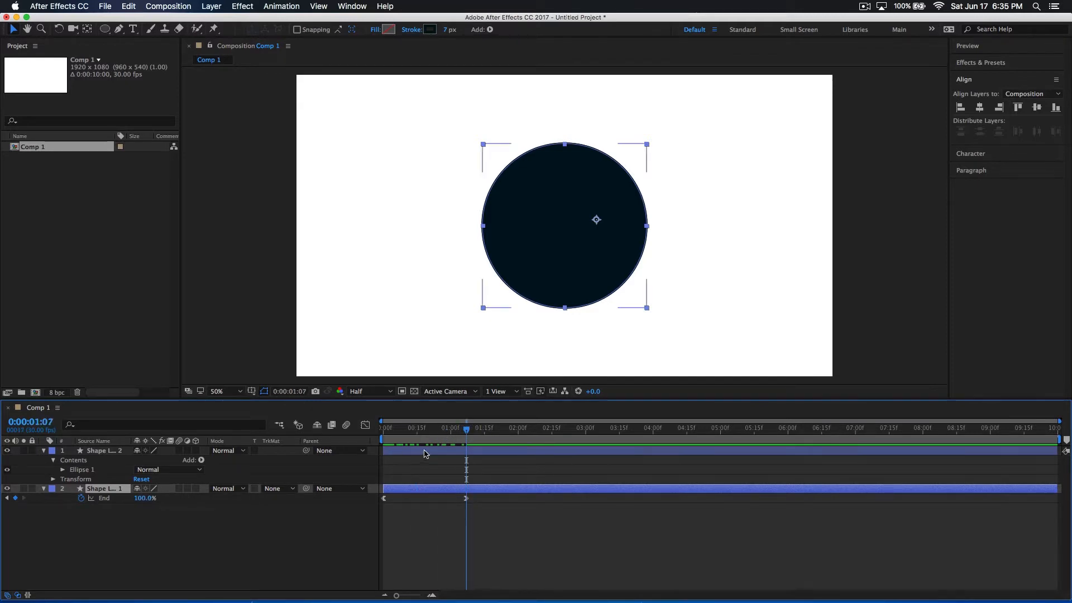
click(486, 452)
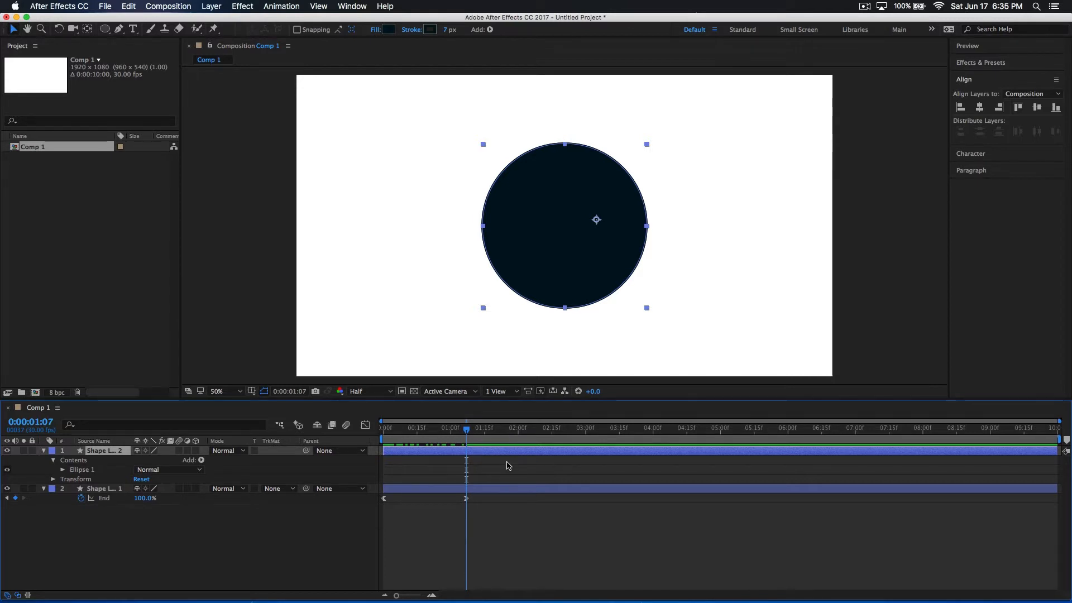
key(super+shift+d)
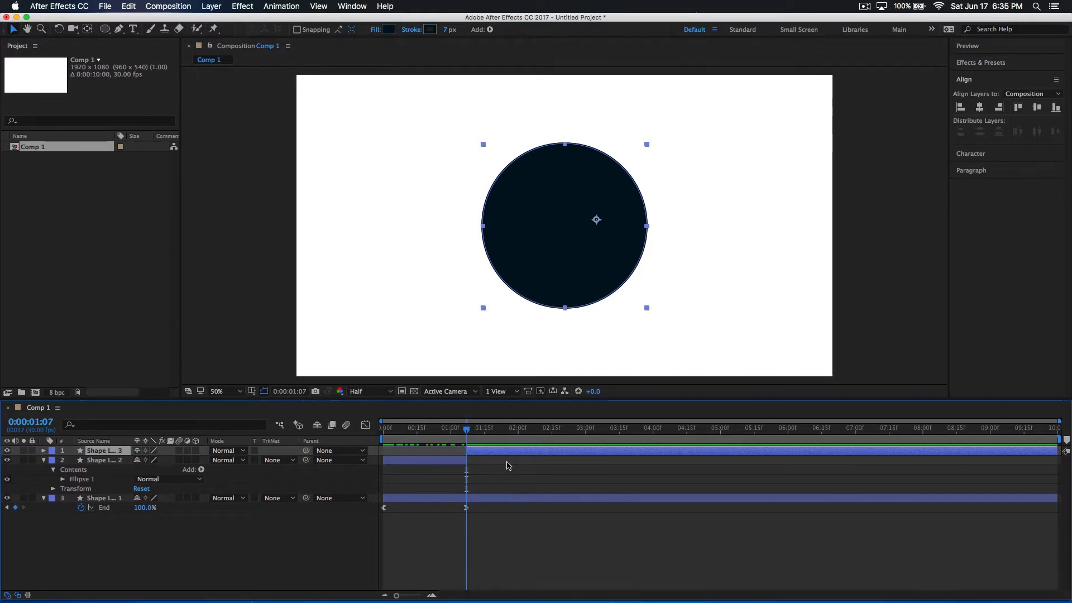
Delete the filled circle's layer portion before the split at 0:00:01:07 and play the composition from the start
click(456, 460)
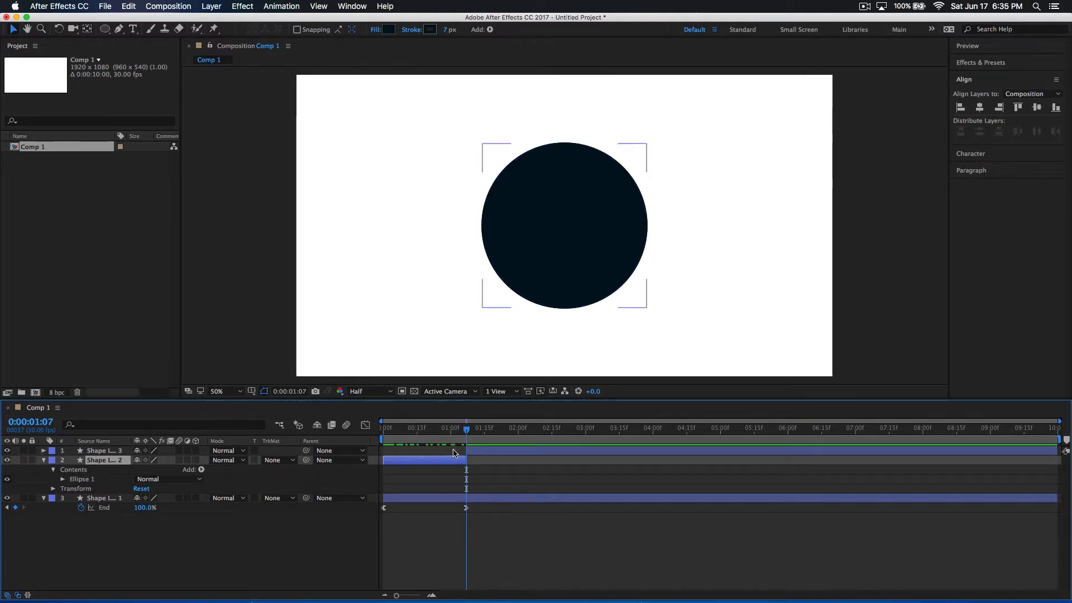
key(Delete)
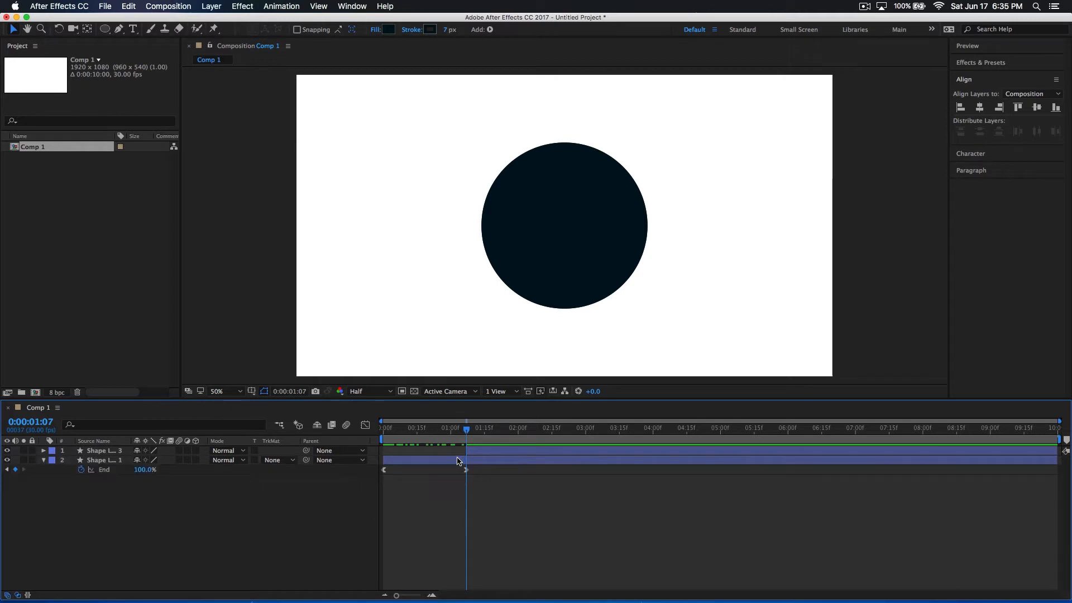
drag(467, 440, 348, 449)
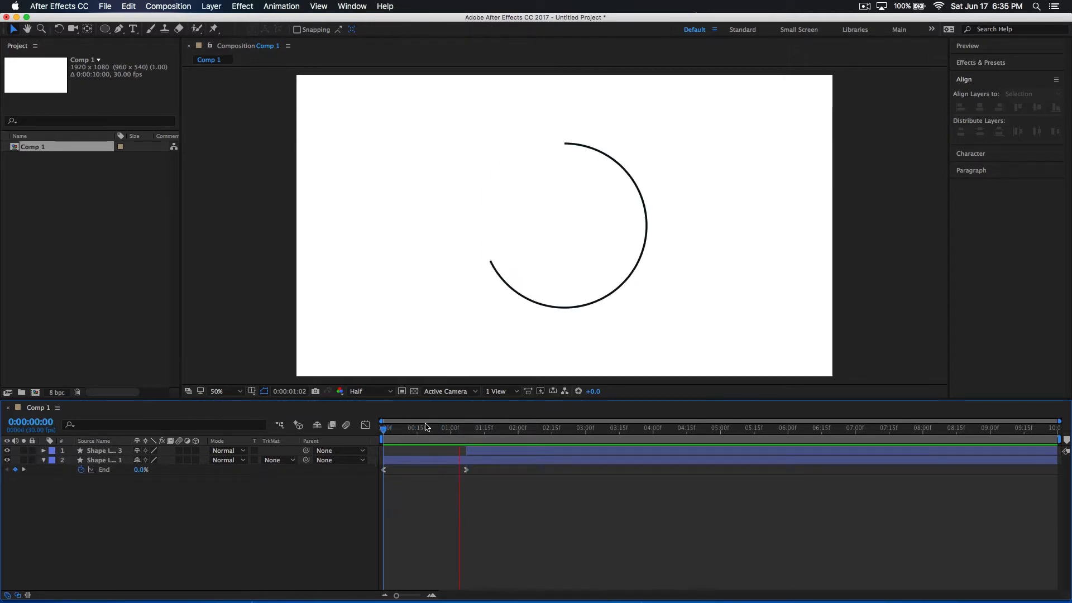
Shift the filled circle's layer to start at 0:00:01:09 and play the composition from the start
drag(424, 428, 487, 451)
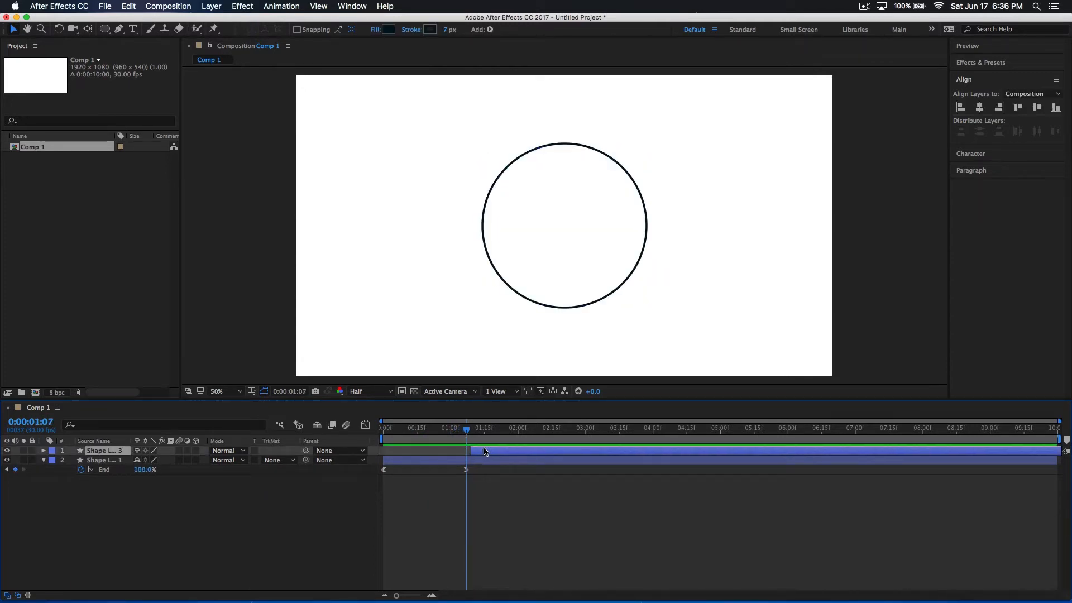
drag(397, 596, 418, 596)
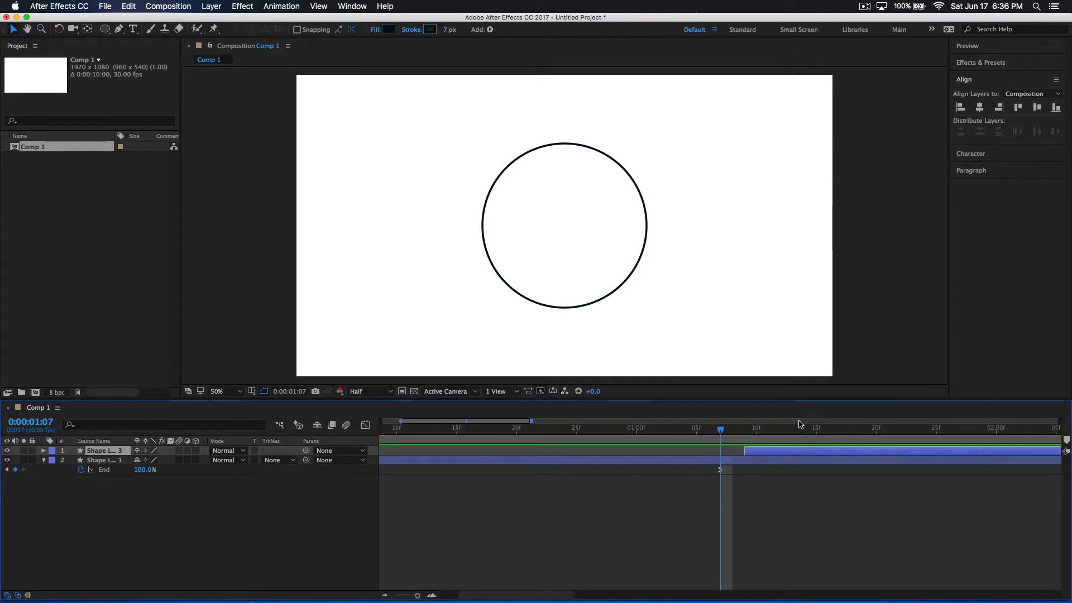
drag(752, 457, 784, 458)
drag(724, 435, 745, 435)
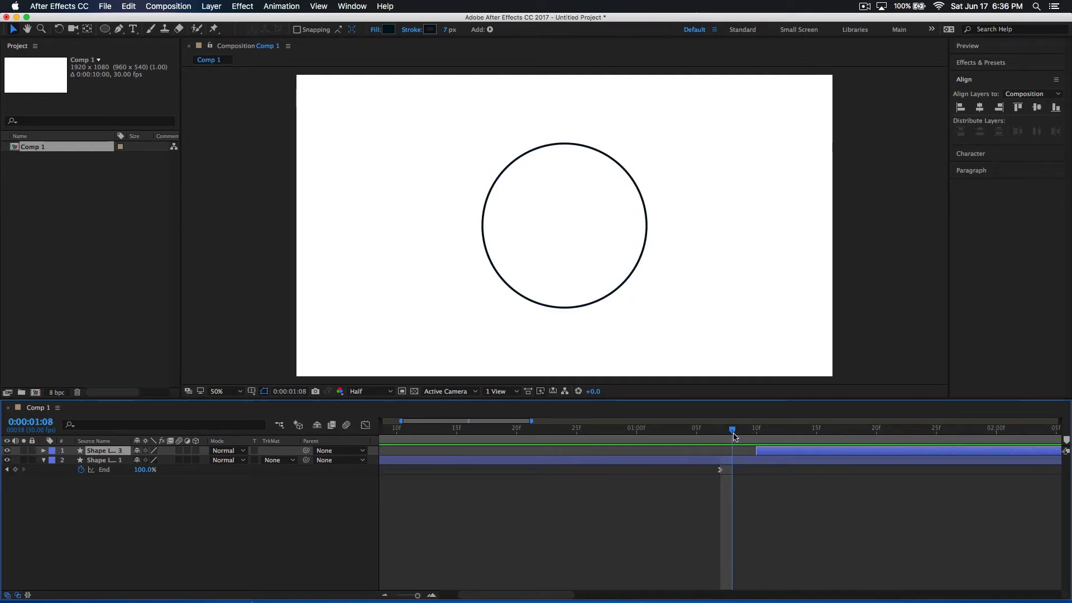
drag(750, 440, 247, 440)
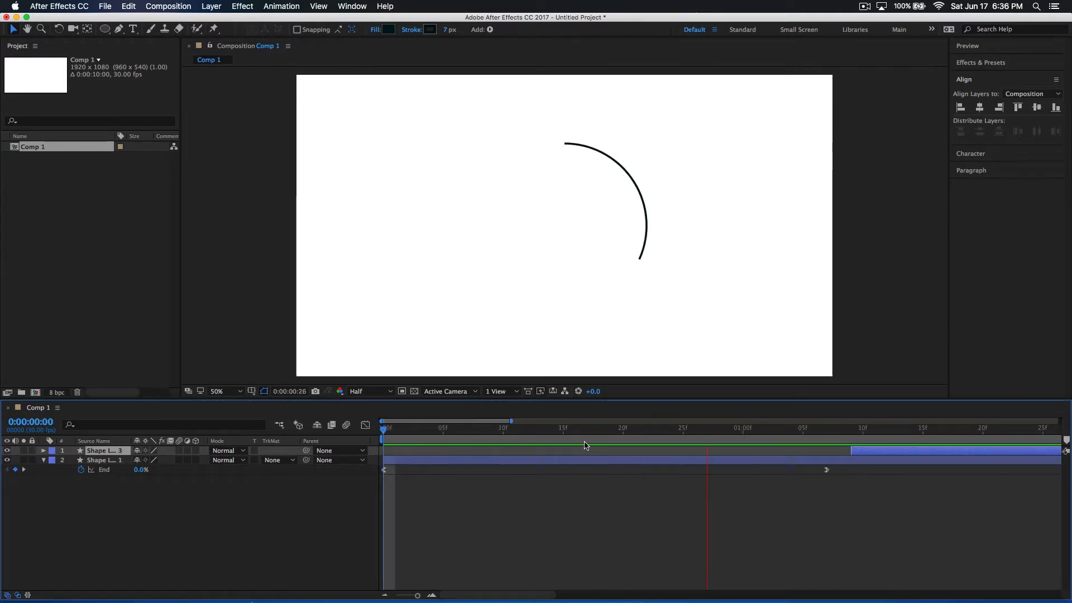
key(space)
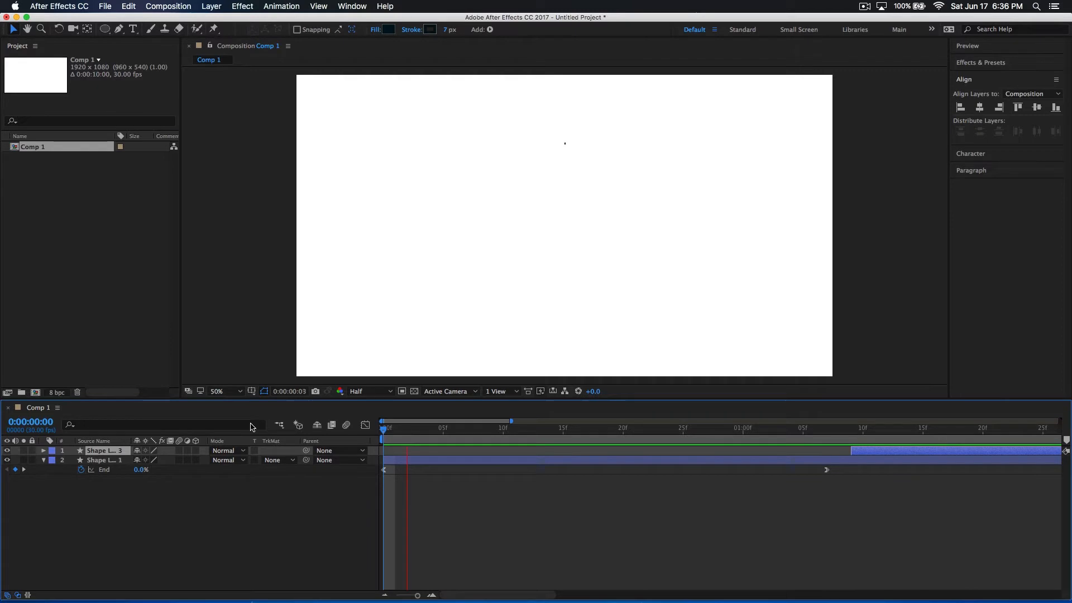
Move the start of the filled circle's layer to 0:00:01:08 and play the composition from the beginning
drag(646, 435, 846, 450)
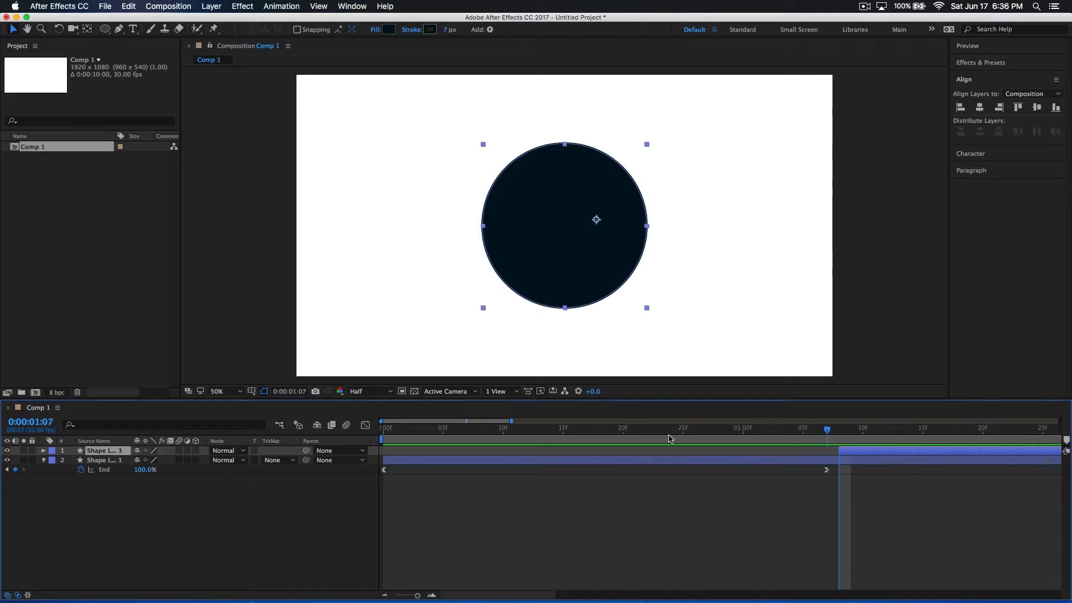
key(Home)
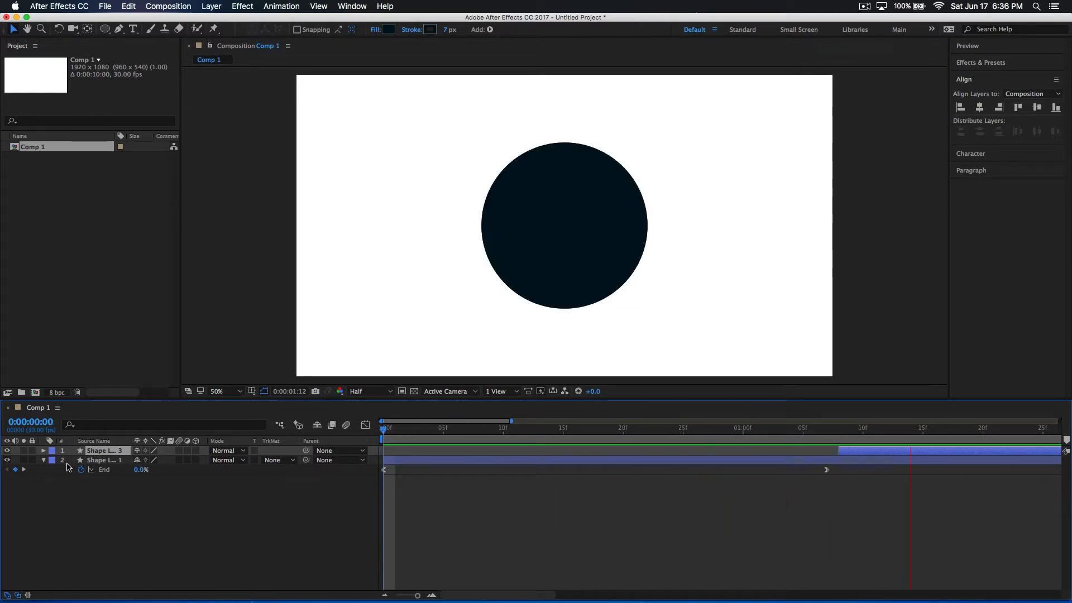
click(837, 434)
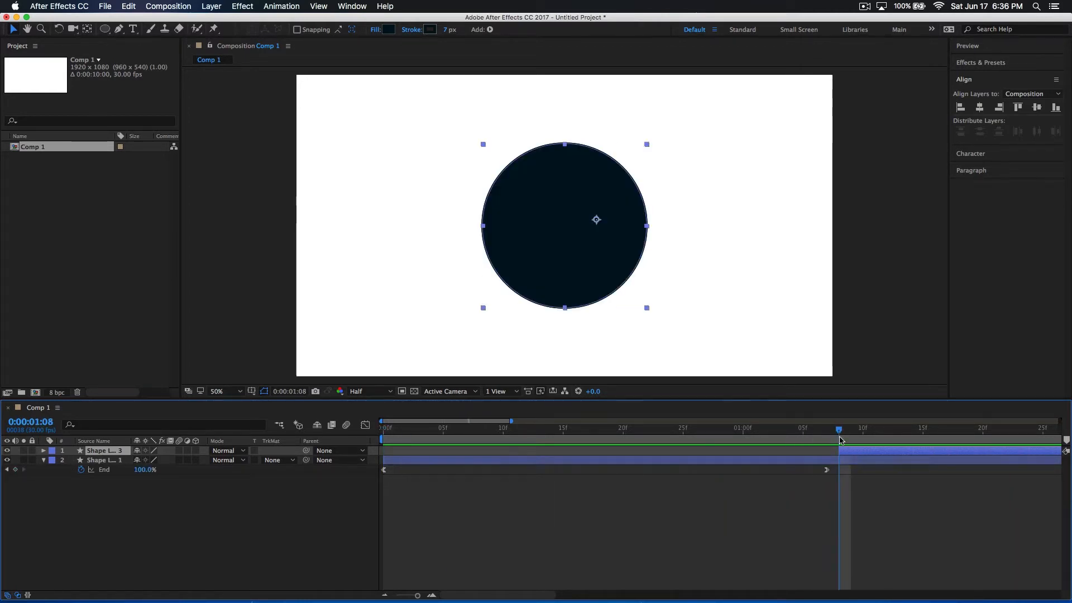
Set both the start of the filled circle's layer and the current time to 0:00:01:09
mouse_move(851, 450)
mouse_down()
mouse_move(863, 450)
mouse_move(853, 437)
mouse_up()
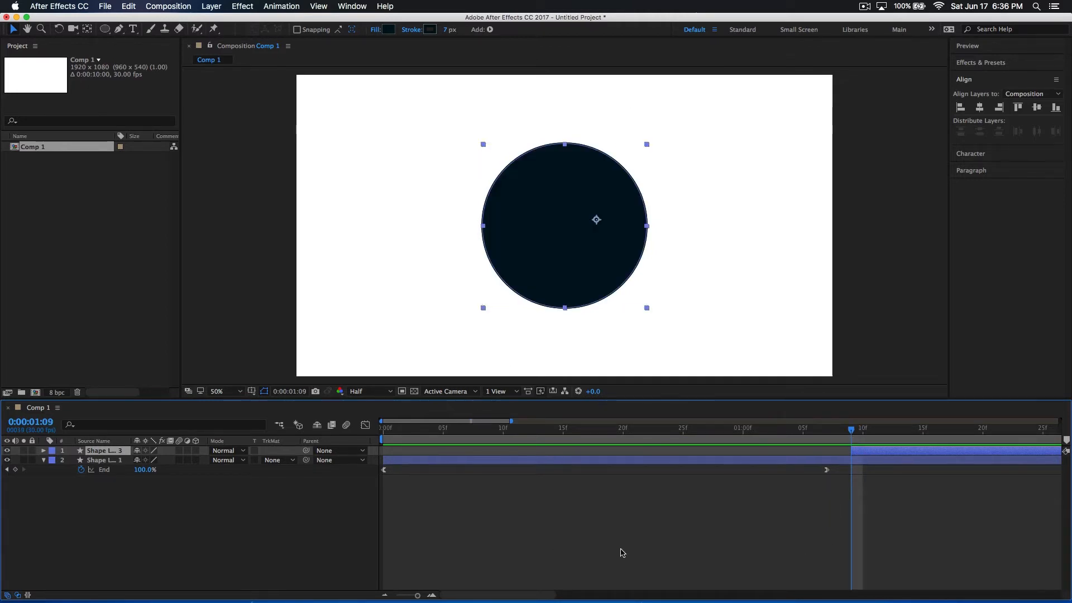
drag(424, 597, 409, 597)
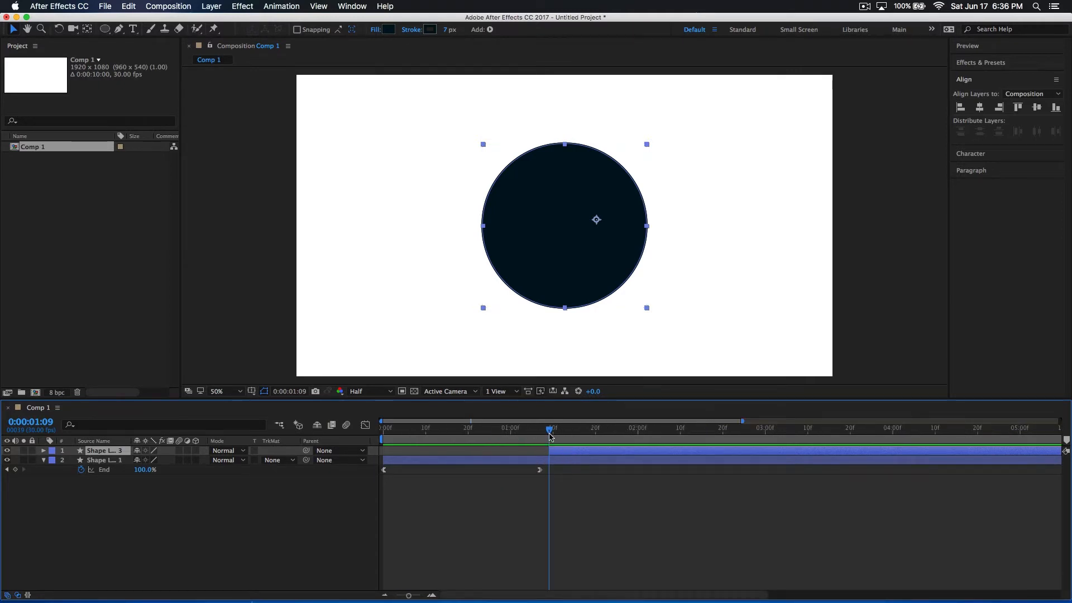
mouse_move(541, 438)
mouse_down()
mouse_move(502, 438)
mouse_move(562, 441)
mouse_move(383, 441)
mouse_move(610, 443)
mouse_move(497, 454)
mouse_move(595, 453)
mouse_move(522, 452)
mouse_move(558, 454)
mouse_move(549, 449)
mouse_up()
key(space)
click(111, 537)
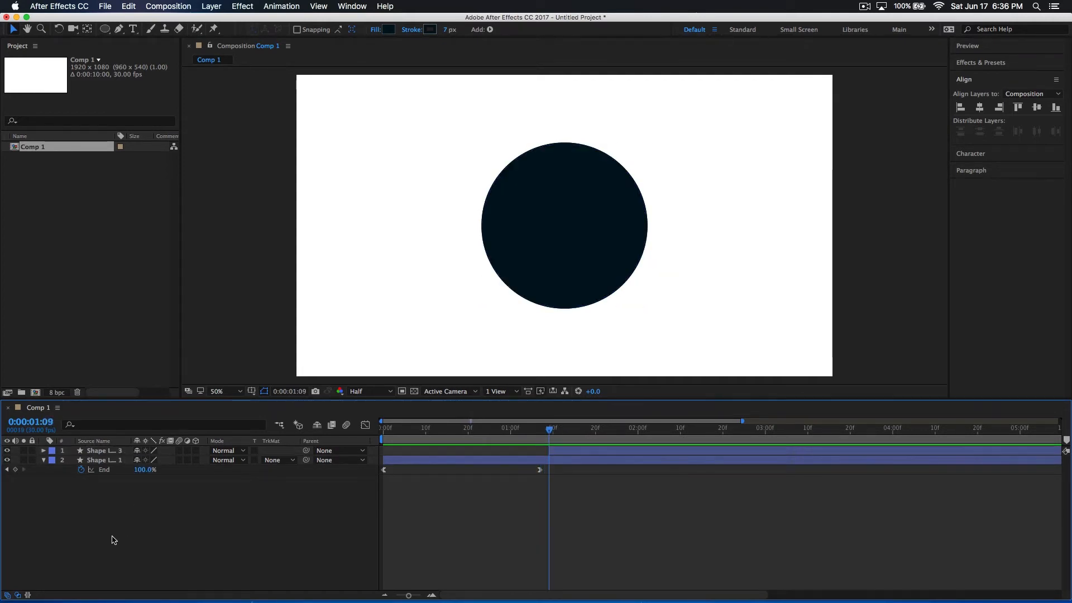
Import the Wolf.ai file from the Work folder into the project
double_click(87, 251)
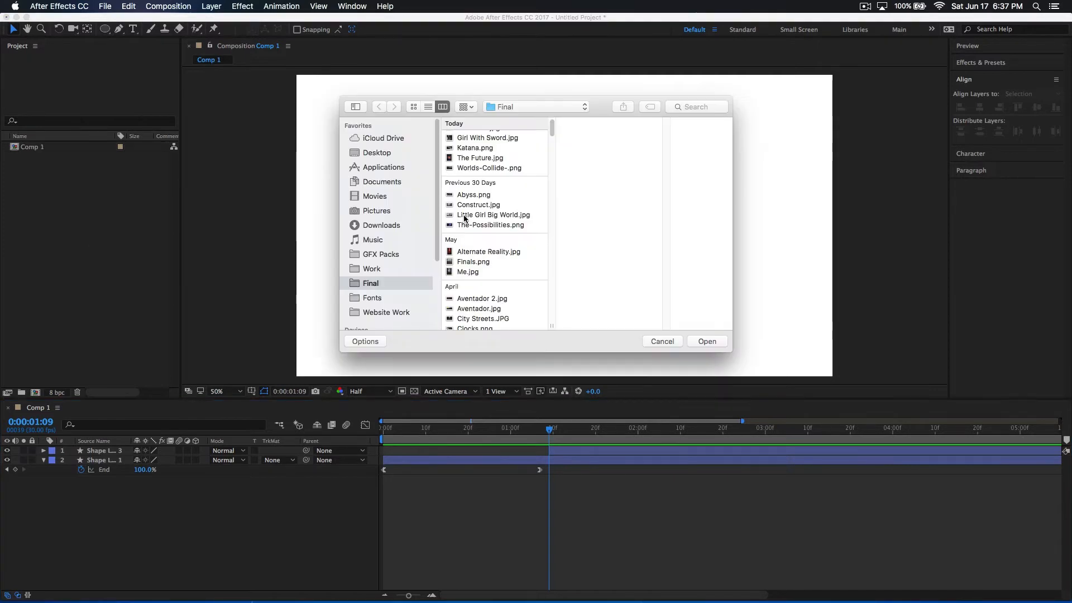
click(382, 225)
click(371, 269)
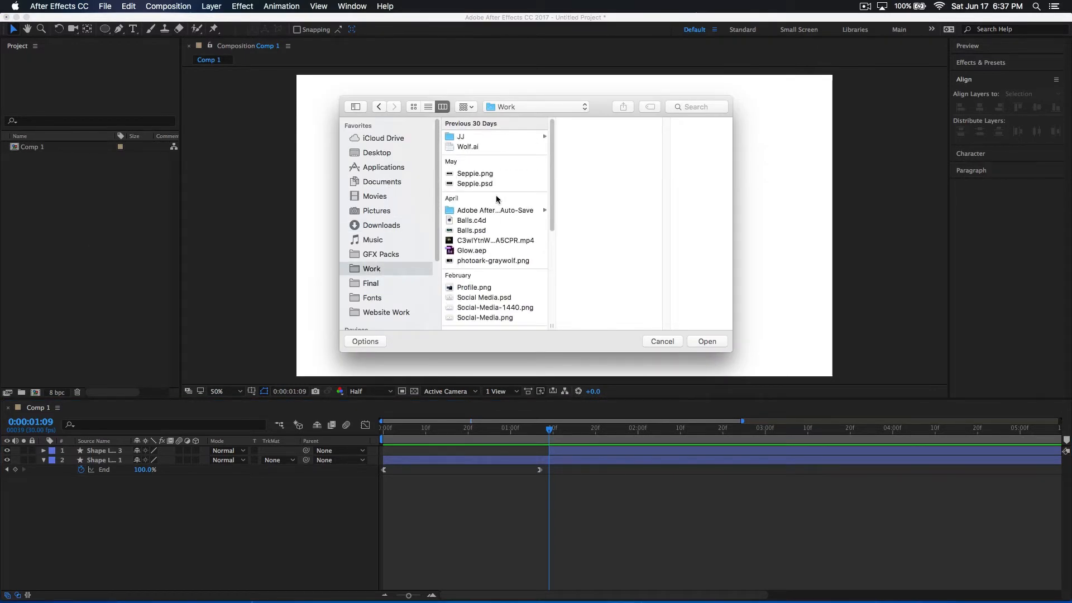
click(477, 147)
click(718, 341)
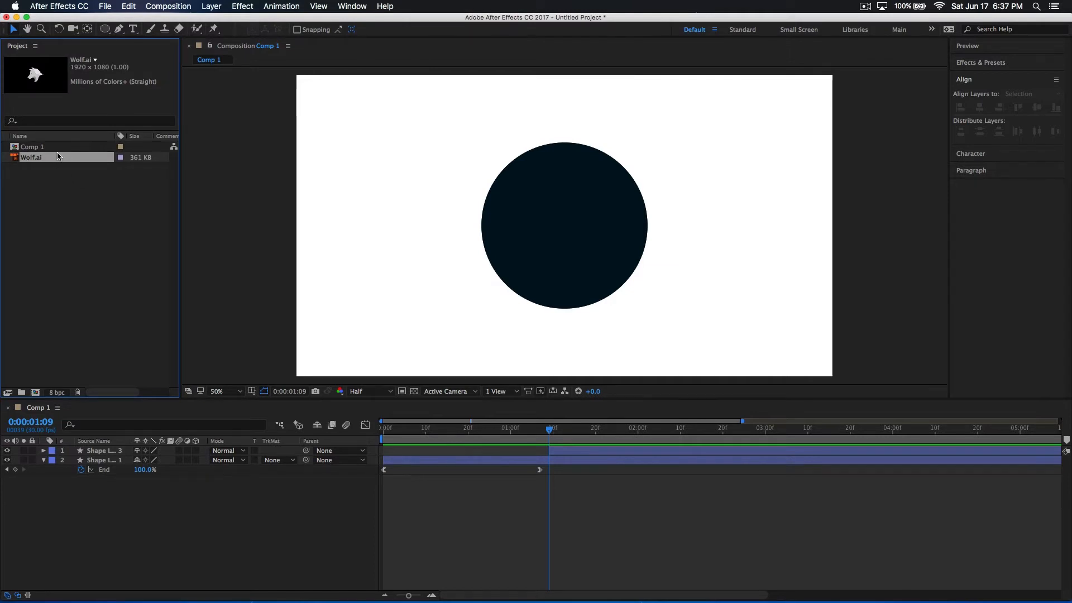
Add Wolf.ai as the top layer, split it at 0:00:01:09 and delete the earlier portion
drag(46, 226, 95, 451)
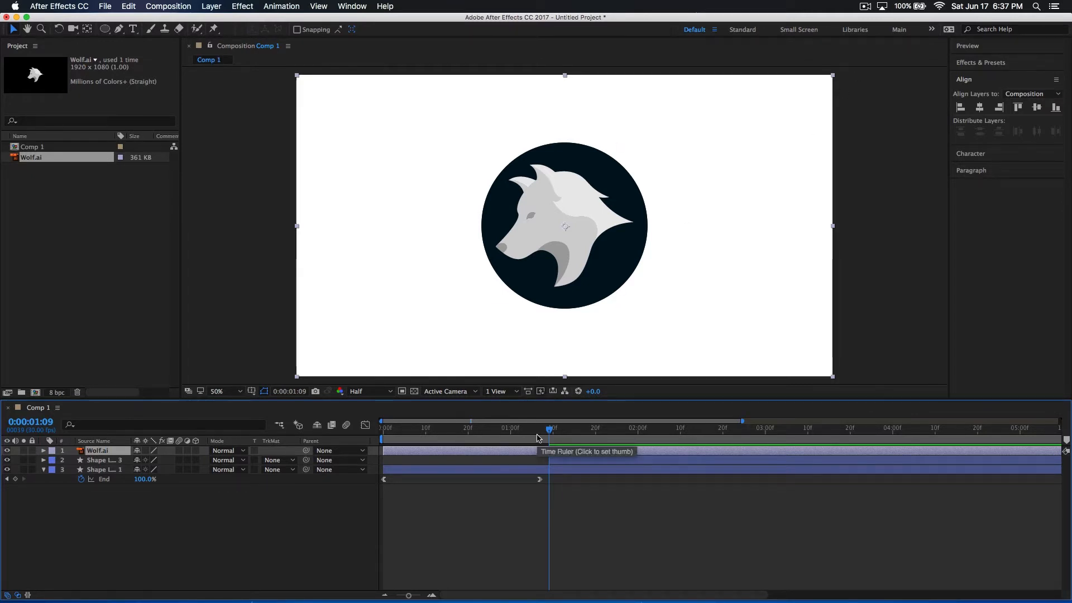
key(super+shift+d)
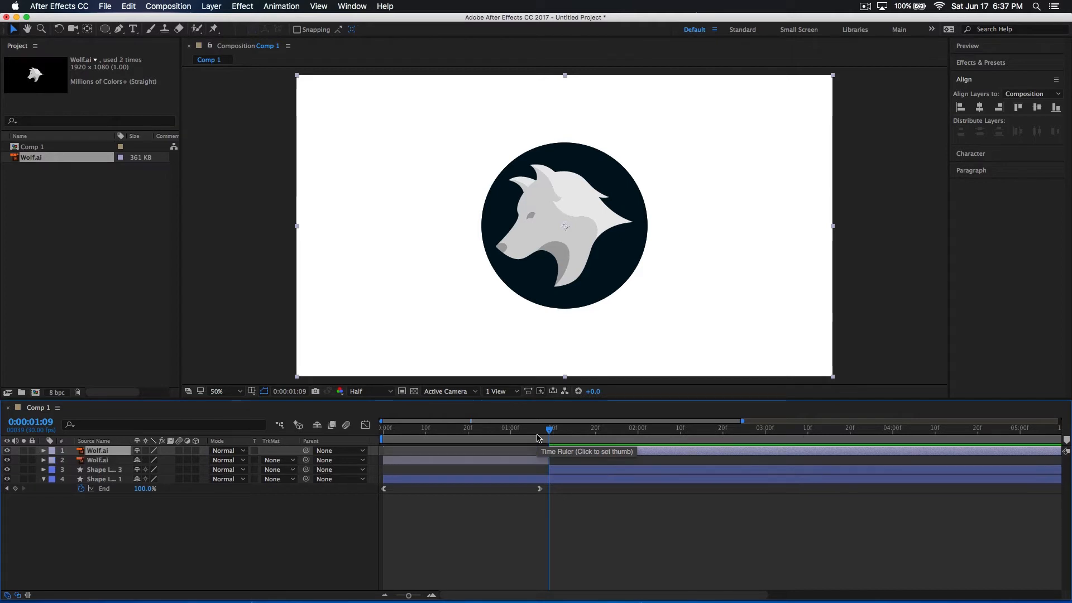
click(539, 462)
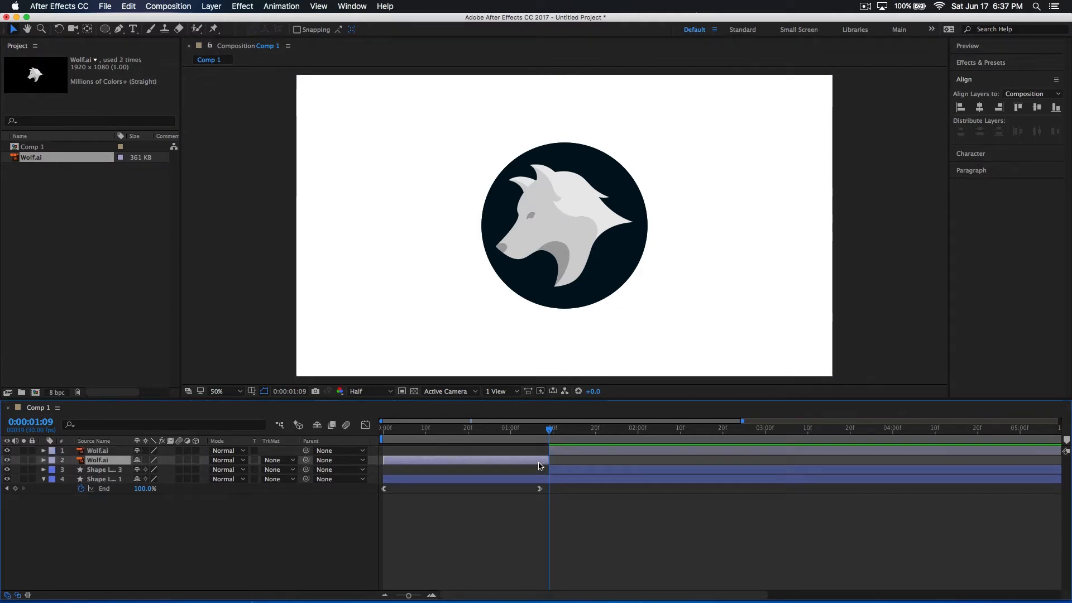
key(Delete)
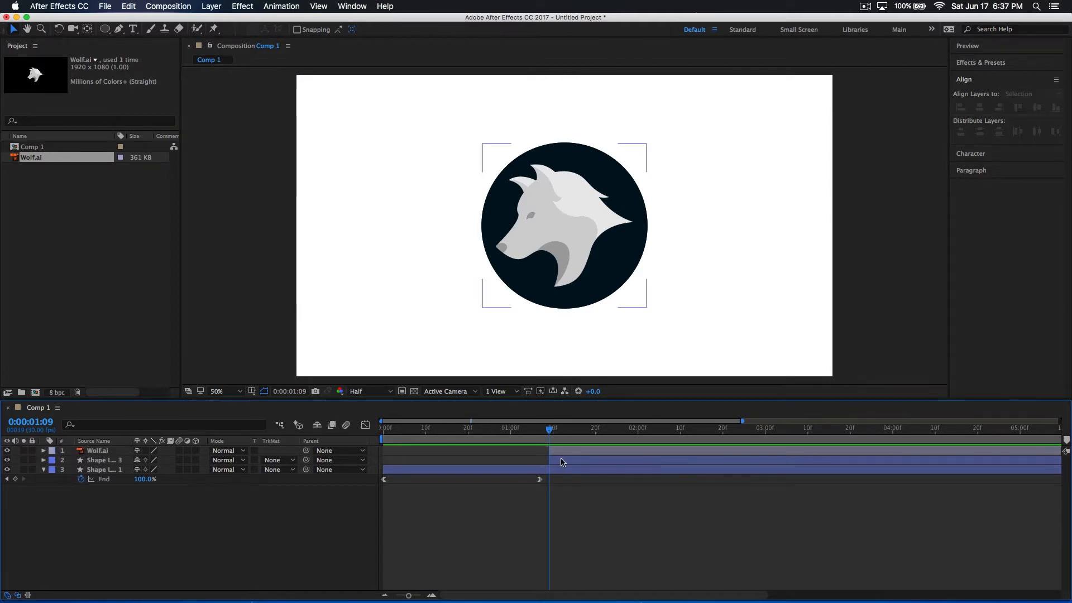
Scale the wolf artwork down proportionally and position it inside the dark circle
click(675, 239)
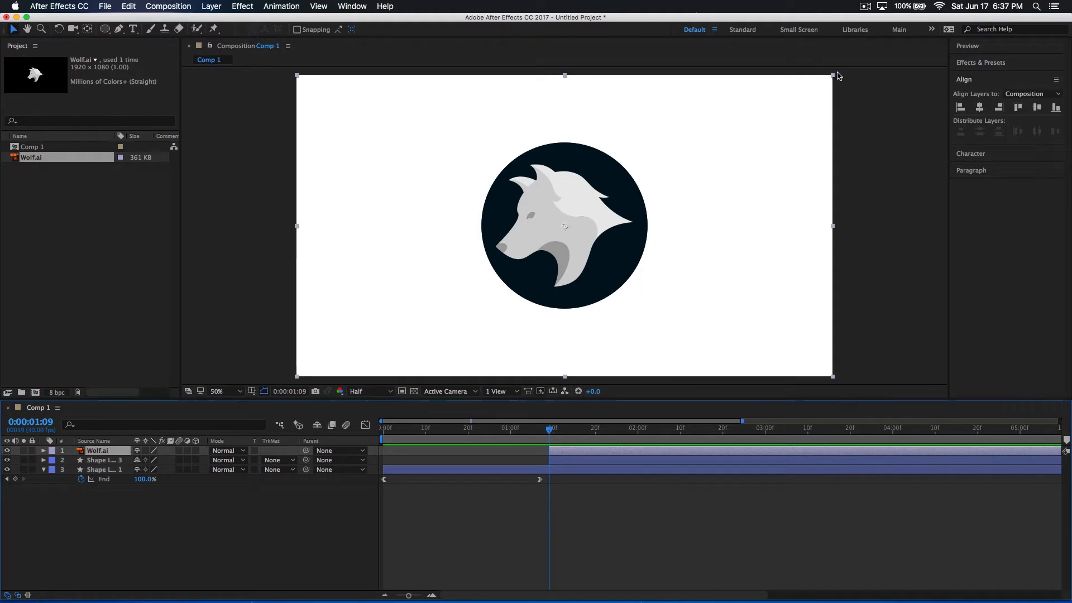
mouse_move(833, 78)
mouse_down()
mouse_move(647, 178)
mouse_move(819, 106)
mouse_move(789, 129)
mouse_move(798, 122)
mouse_up()
drag(588, 218, 595, 214)
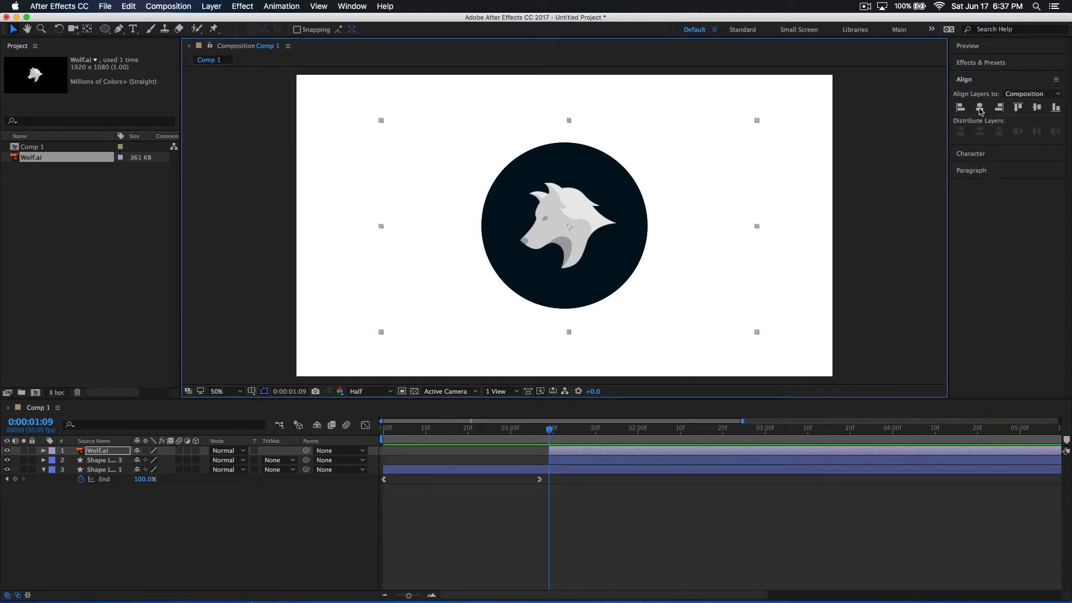
drag(623, 223, 624, 225)
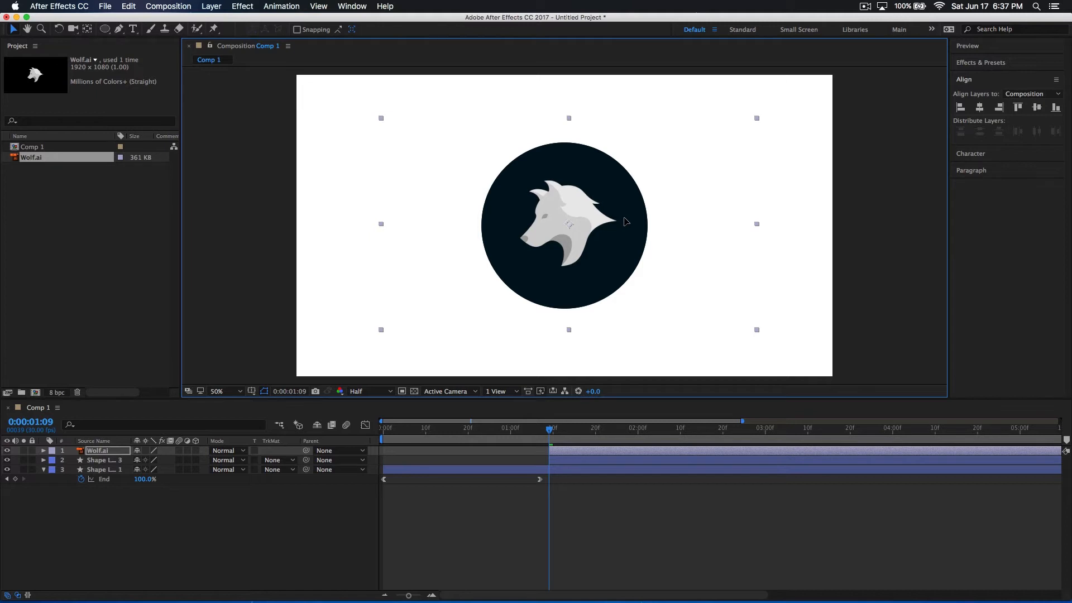
drag(623, 221, 623, 221)
Nudge the wolf vertically within the circle and enlarge it slightly in proportion
click(811, 245)
click(620, 237)
drag(584, 229, 583, 229)
drag(757, 124, 795, 118)
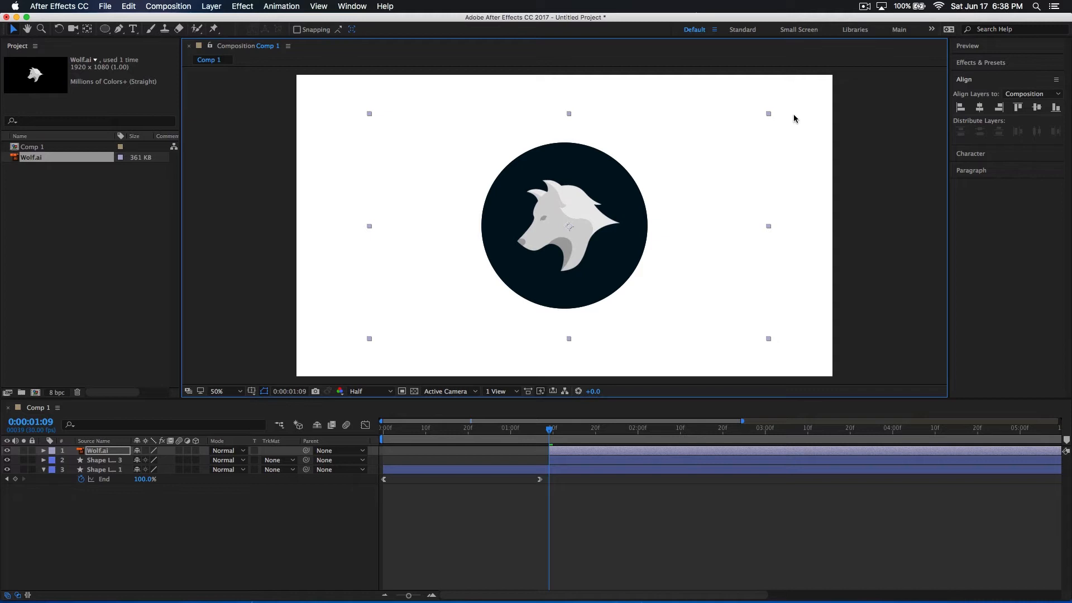
Select the wolf layer and both circle layers and scale them down together in two passes
click(579, 469)
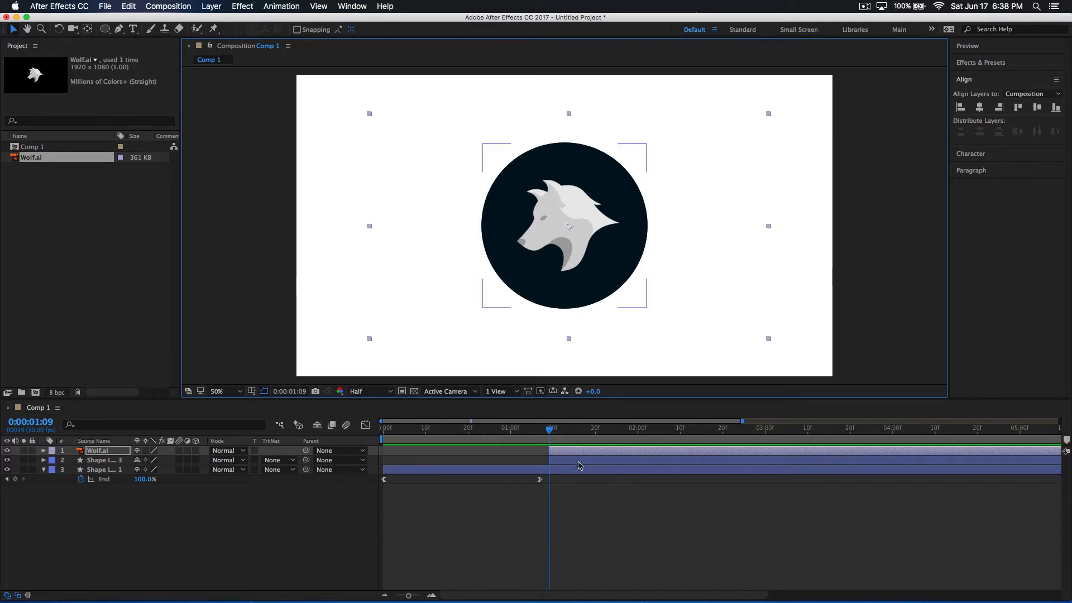
shift+click(578, 459)
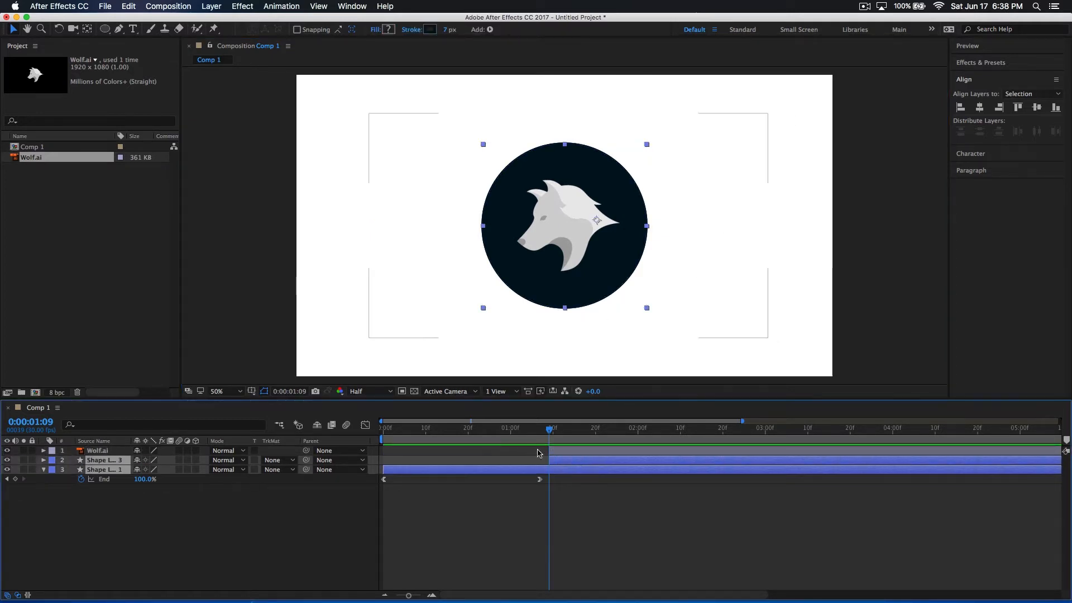
click(406, 505)
click(587, 468)
shift+click(589, 453)
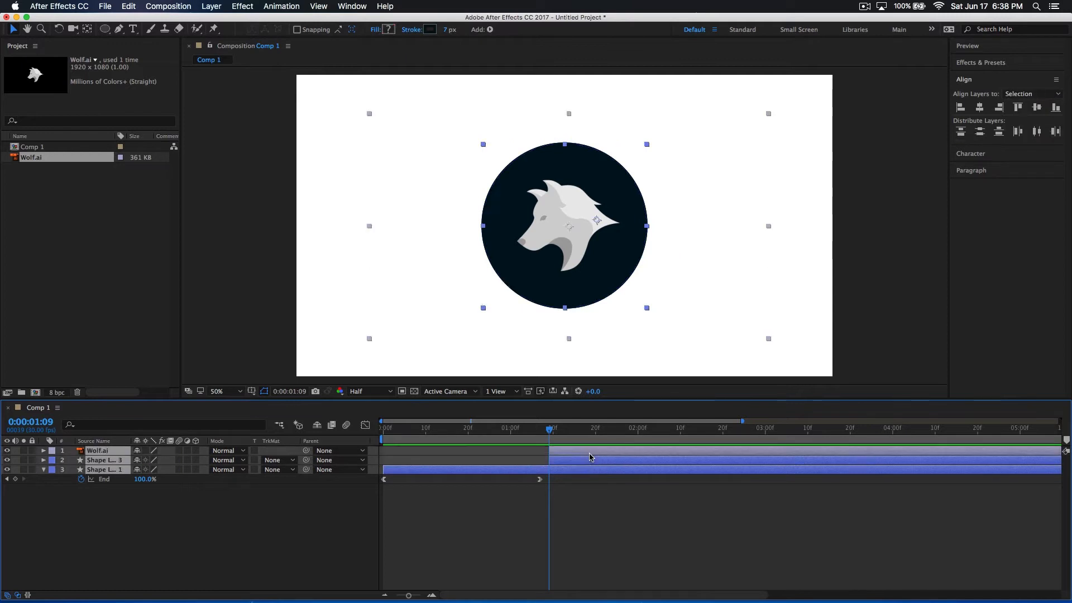
mouse_move(769, 114)
mouse_down()
mouse_move(711, 144)
mouse_move(756, 127)
mouse_up()
click(560, 490)
click(576, 470)
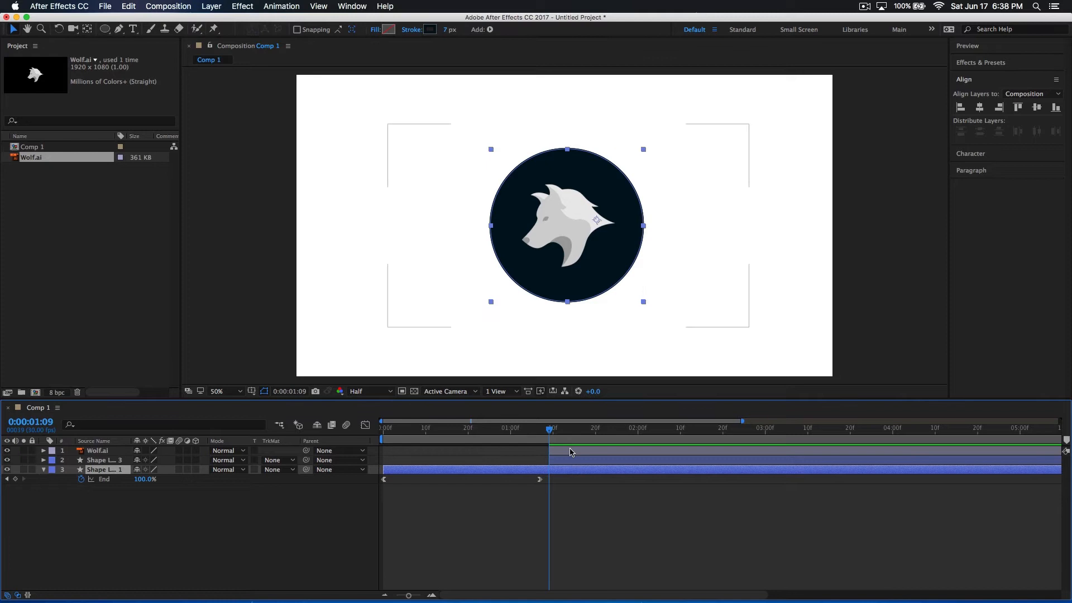
shift+click(572, 452)
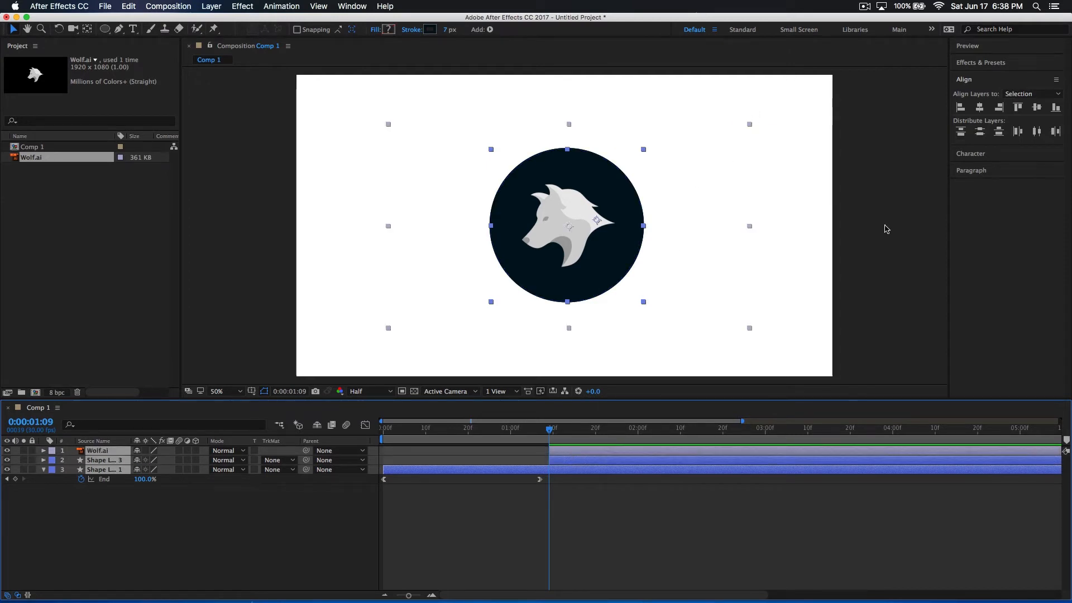
mouse_move(749, 125)
mouse_down()
mouse_move(720, 141)
mouse_move(741, 138)
mouse_up()
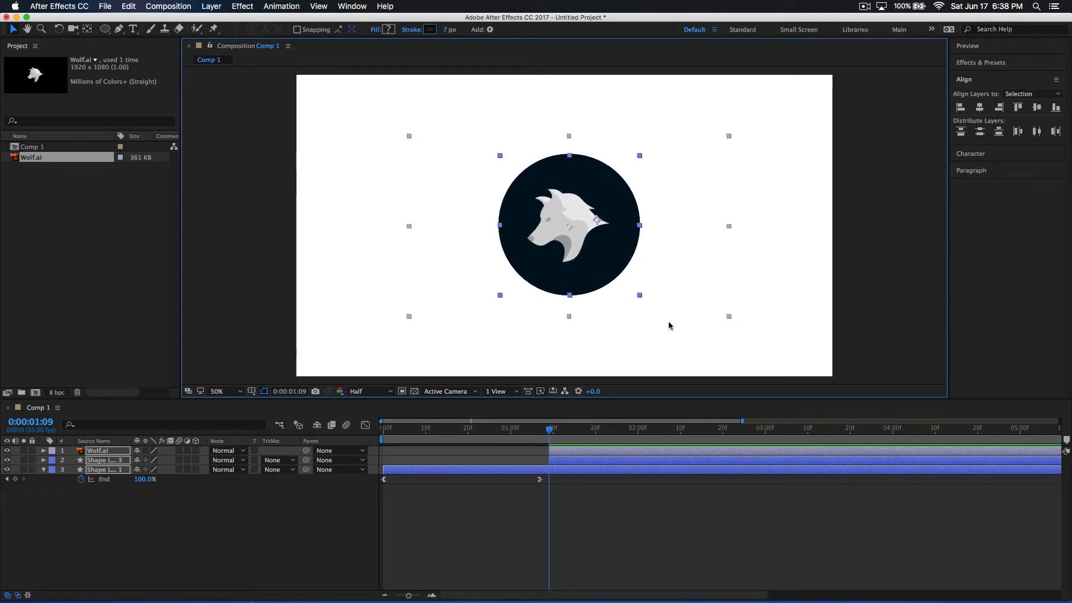
Align the wolf layer alone to the composition's centre, shift it slightly to the right inside the circle, and leave it selected
click(620, 541)
click(599, 474)
click(588, 460)
click(589, 451)
drag(584, 228, 587, 228)
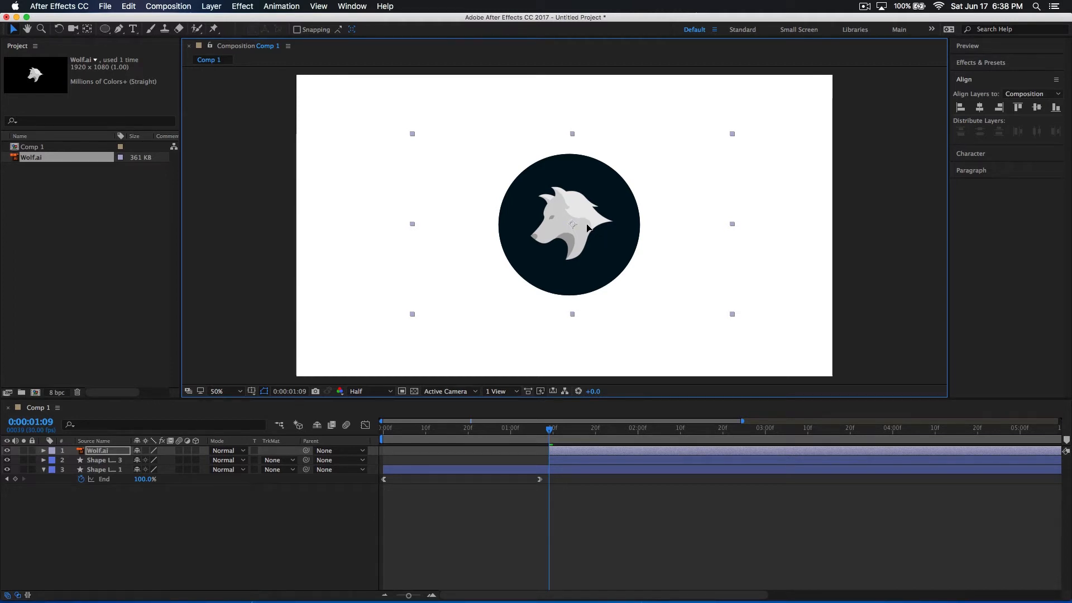
click(1033, 112)
click(981, 111)
drag(594, 250, 603, 253)
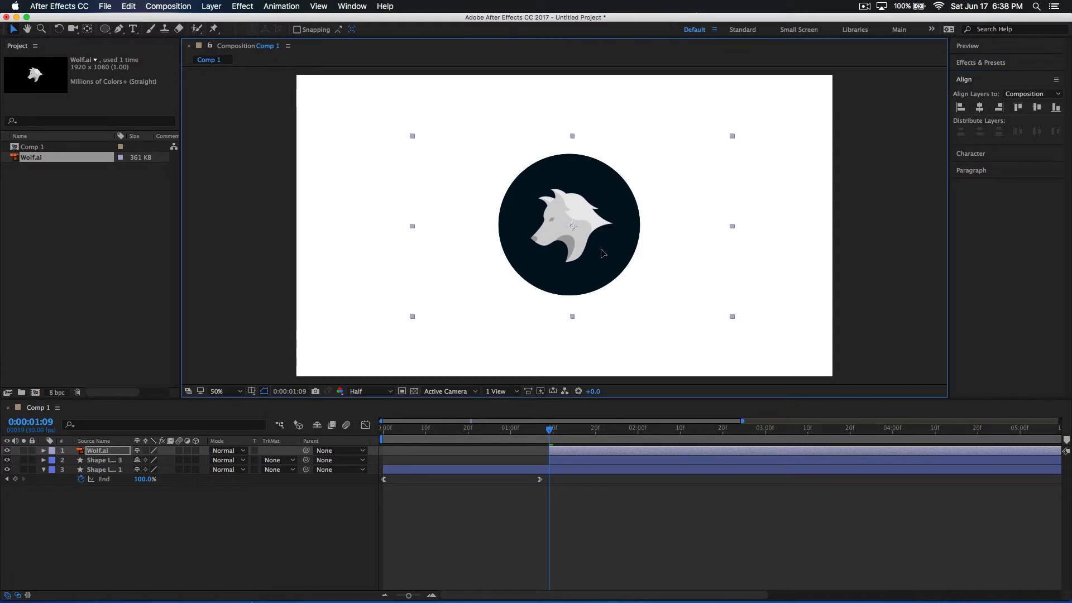
click(643, 493)
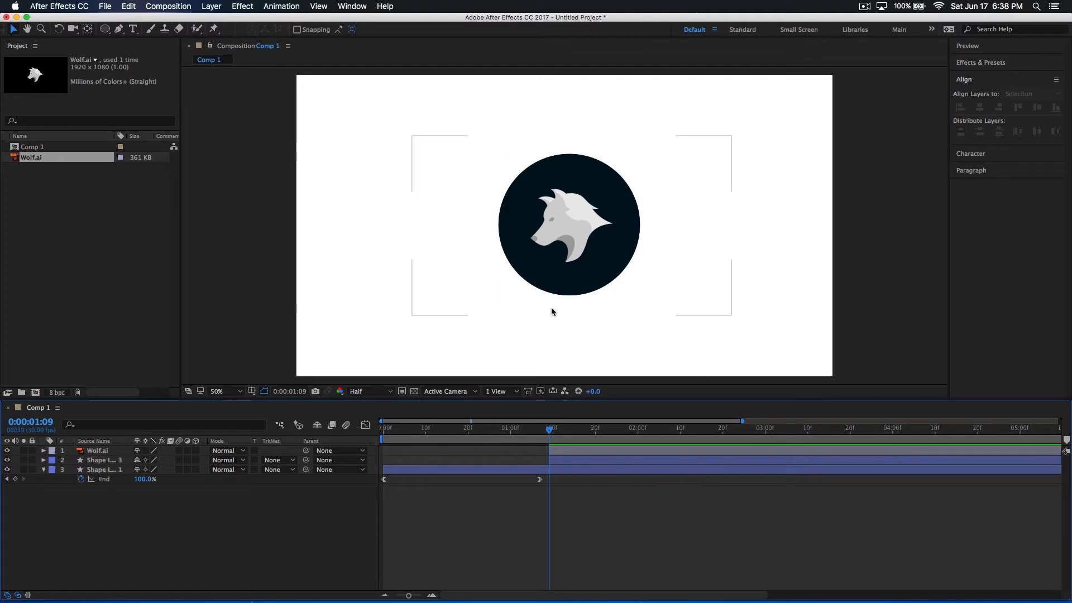
click(595, 228)
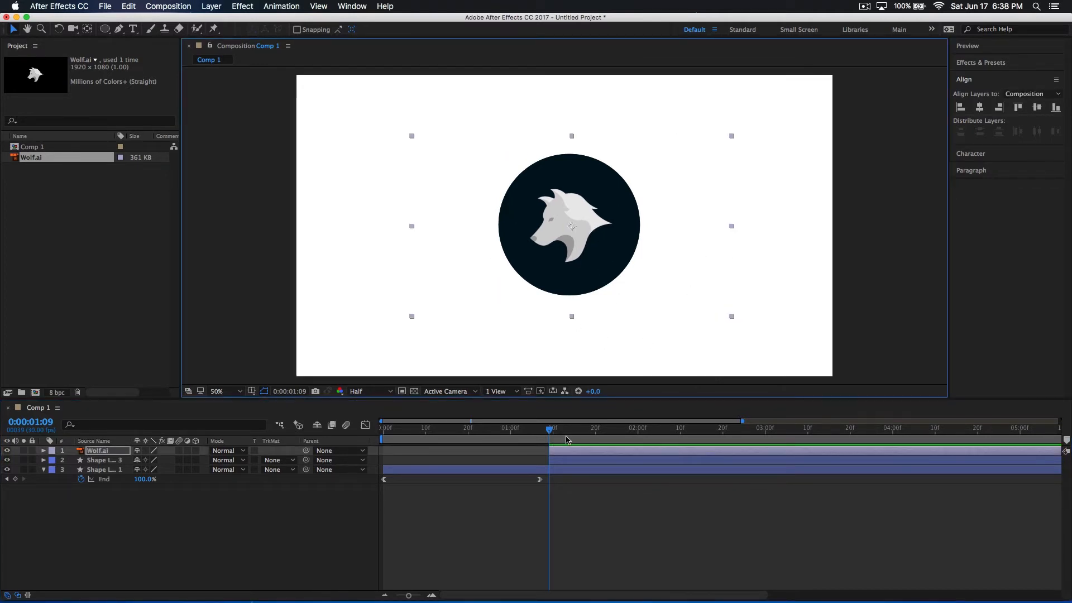
Preview the animation from its beginning, and nudge the wolf slightly to the right inside the dark circle
click(486, 430)
drag(489, 430, 389, 424)
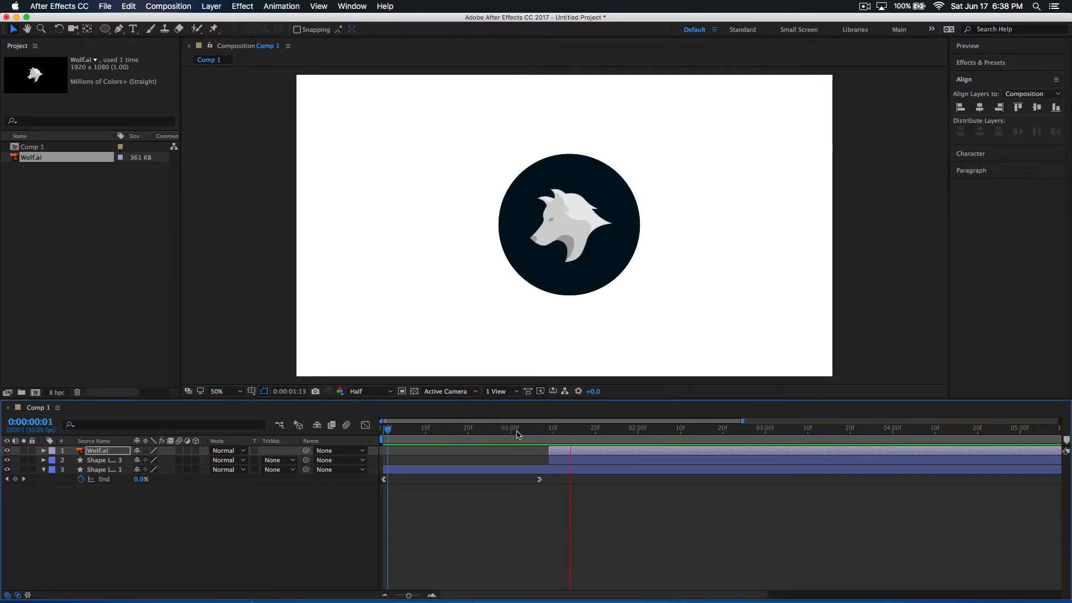
drag(524, 429, 579, 430)
drag(600, 214, 605, 216)
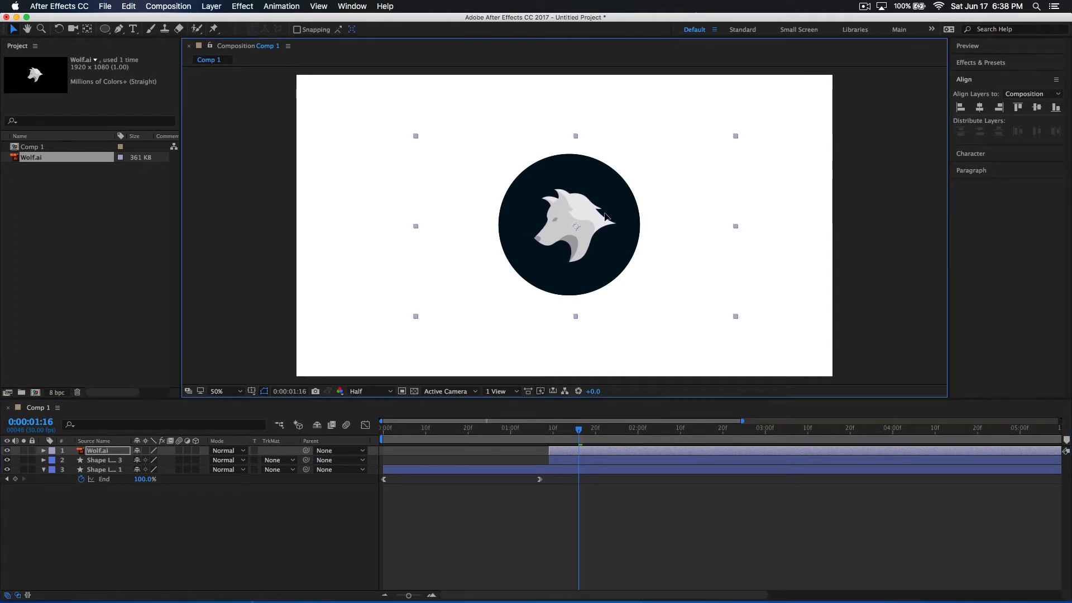
click(542, 539)
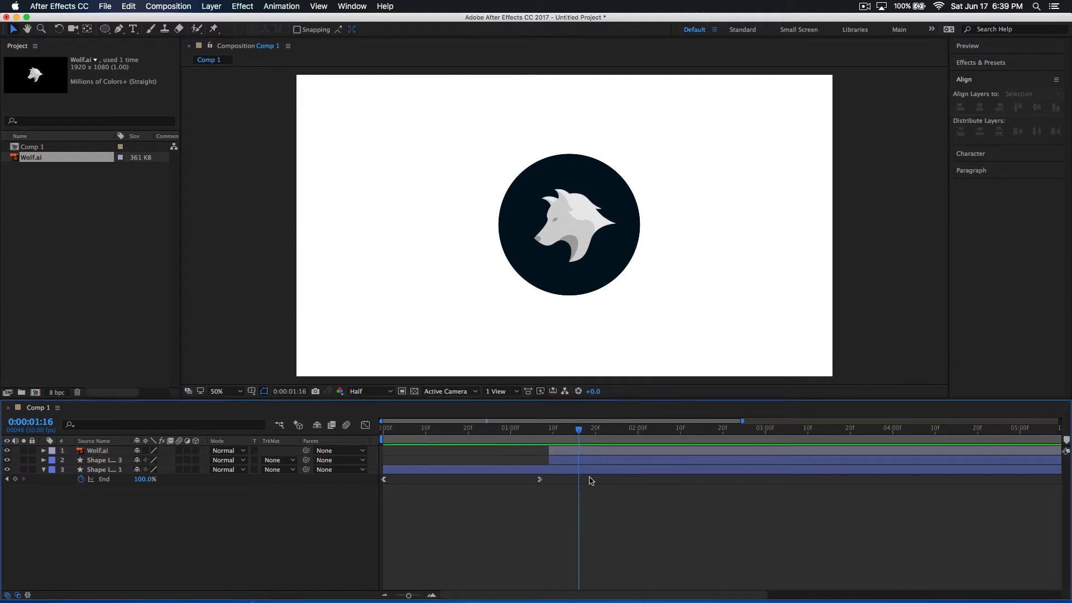
Enlarge the wolf slightly in proportion, shift it a little to the left inside the circle, and deselect it
drag(583, 432, 559, 436)
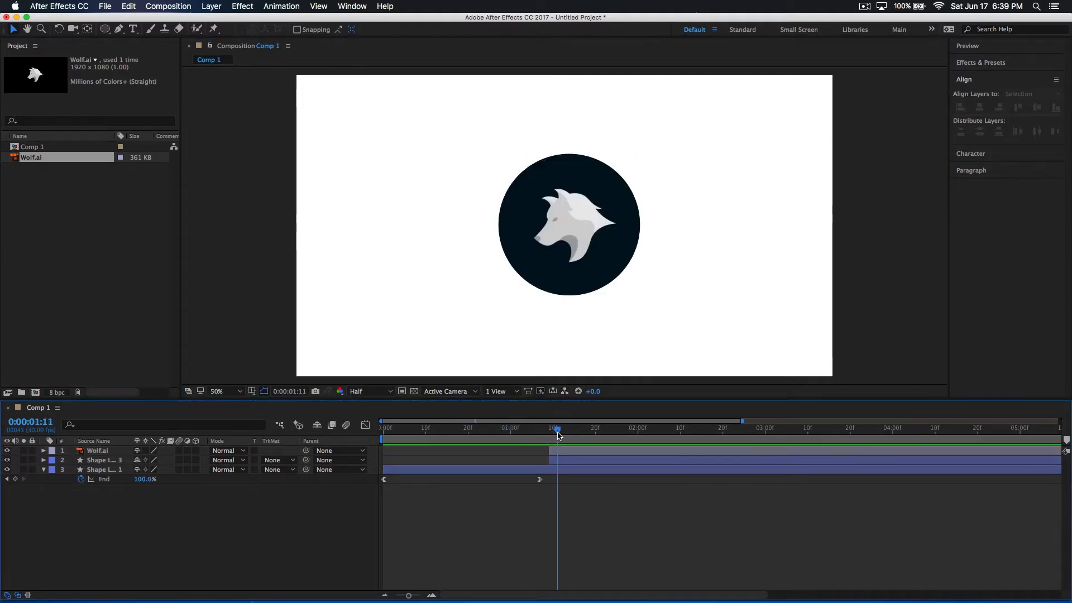
click(582, 238)
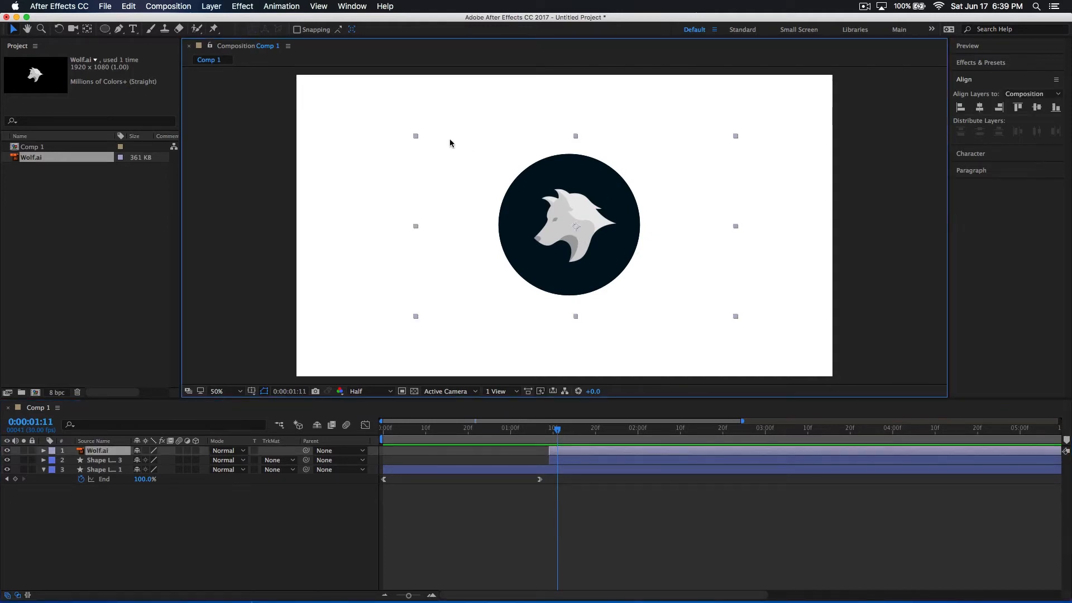
drag(415, 138, 412, 135)
drag(624, 235, 622, 235)
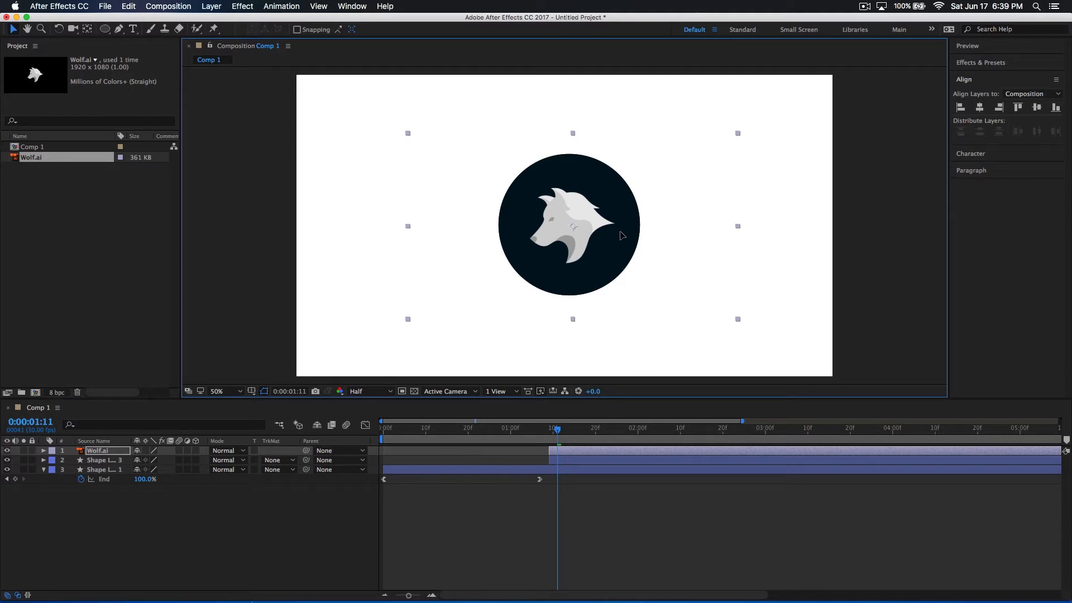
click(652, 408)
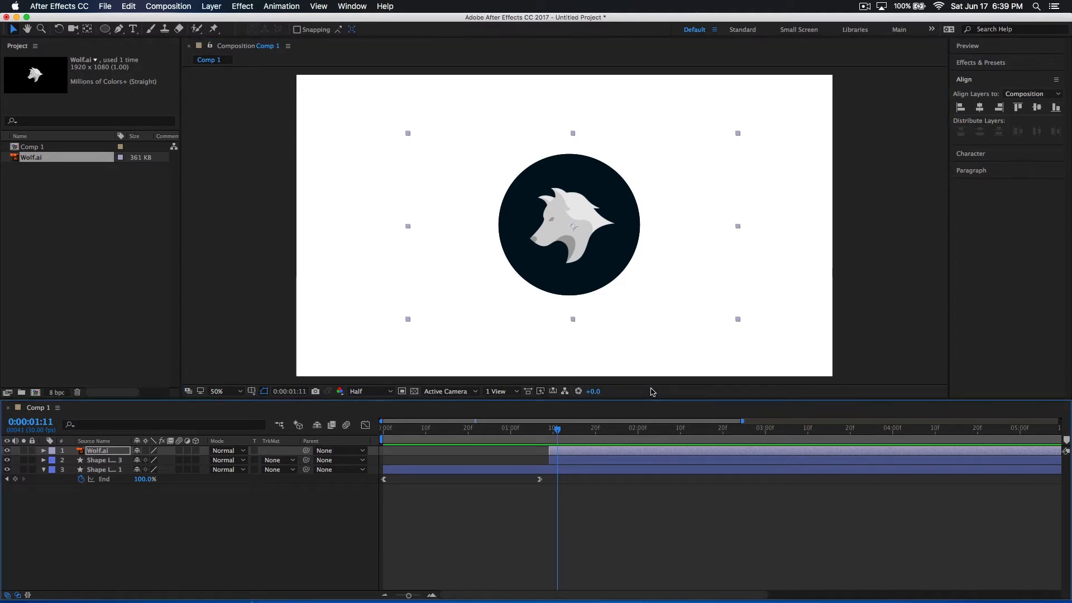
click(654, 379)
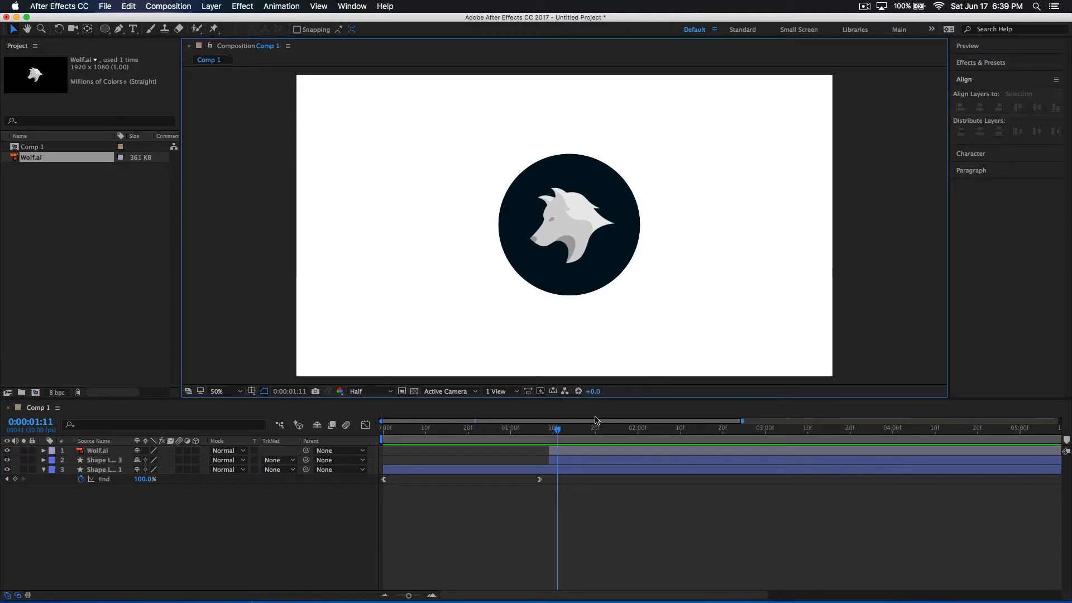
Play back the transition from the drawn outline to the filled circle with the wolf
mouse_move(550, 436)
mouse_down()
mouse_move(532, 438)
mouse_move(570, 438)
mouse_move(529, 436)
mouse_up()
key(space)
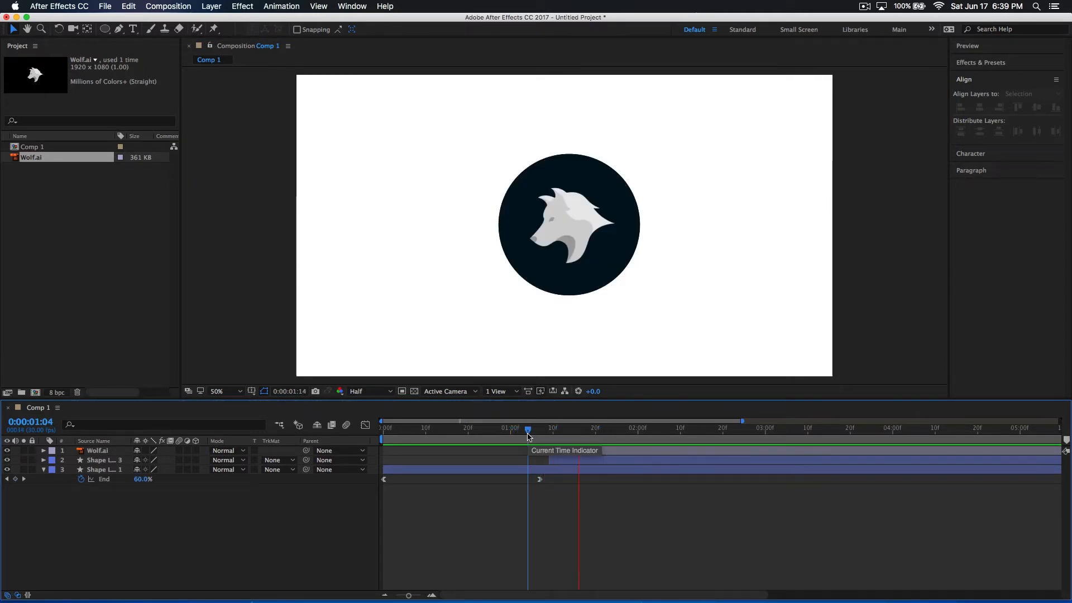
click(468, 431)
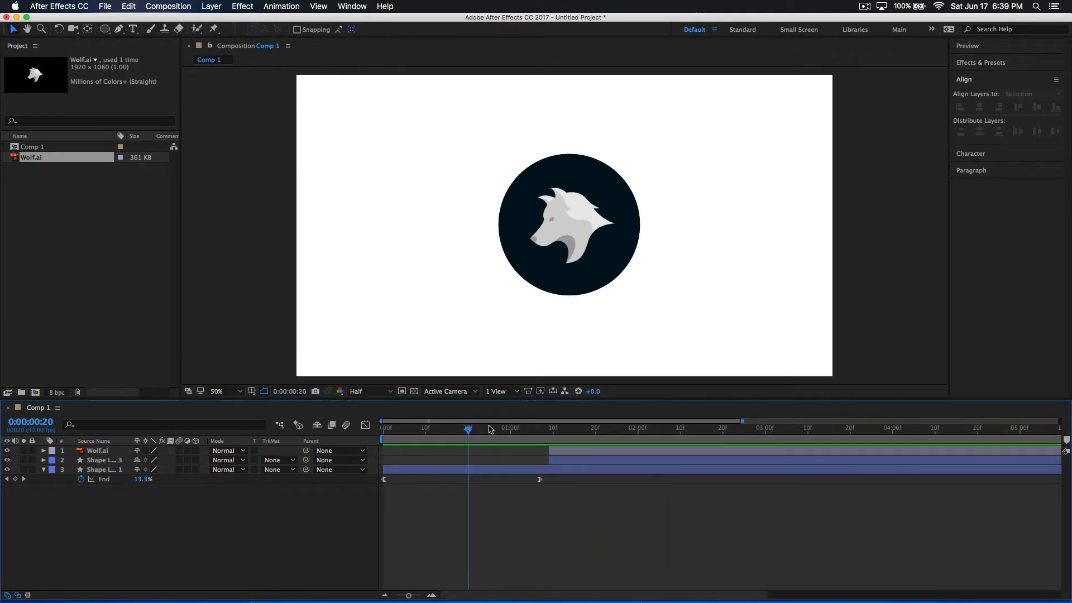
Pre-compose the wolf layer and the filled circle layer into a new composition named Logo, with the playhead at 0:00:01:09
click(549, 438)
mouse_move(548, 438)
mouse_down()
mouse_move(525, 441)
mouse_move(578, 442)
mouse_move(549, 449)
mouse_up()
click(576, 464)
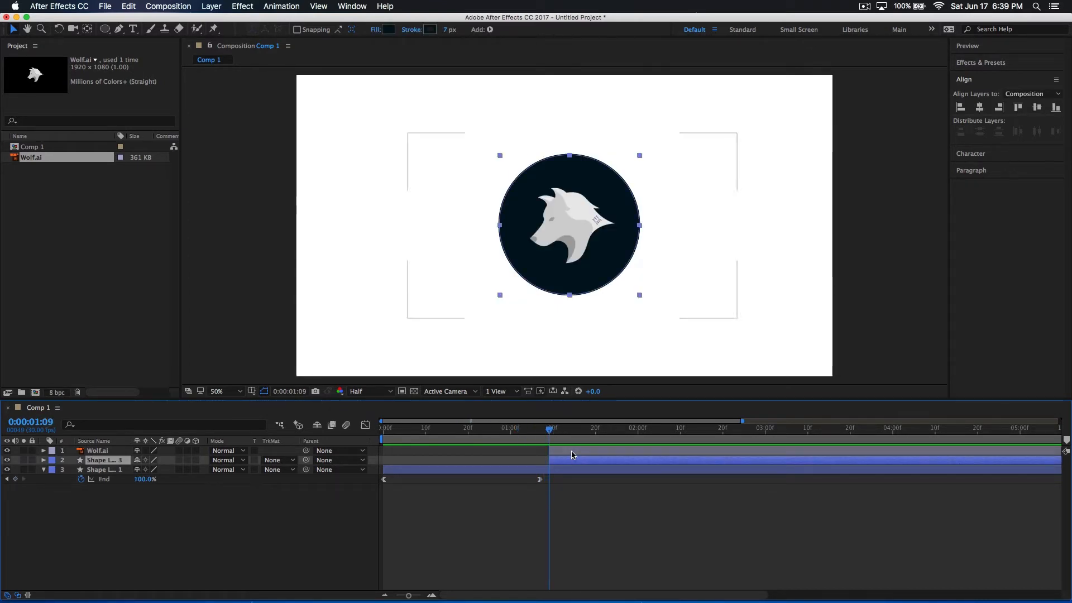
shift+click(571, 452)
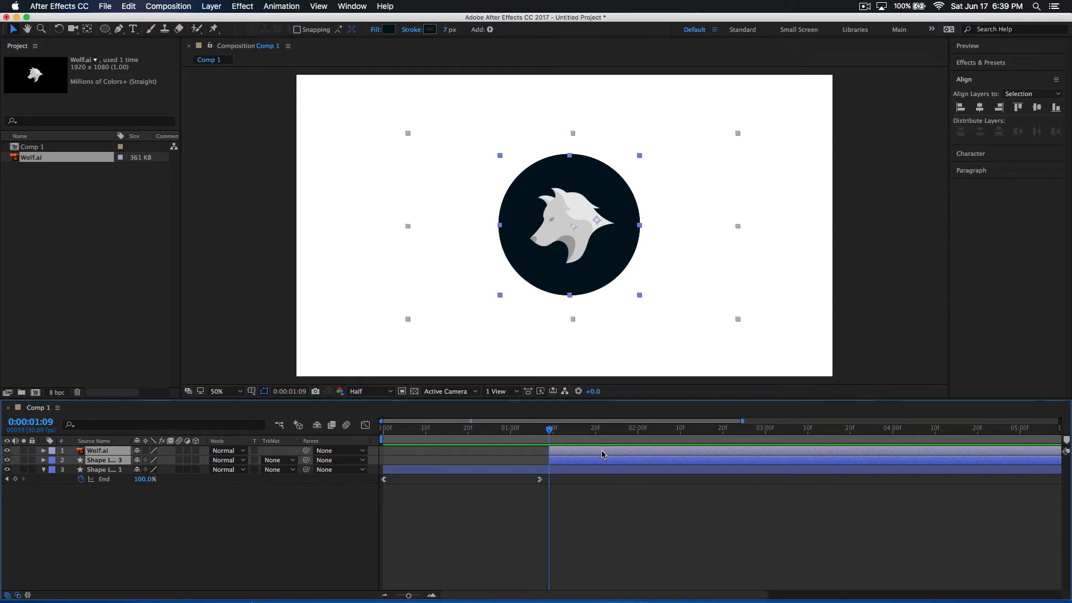
right_click(602, 454)
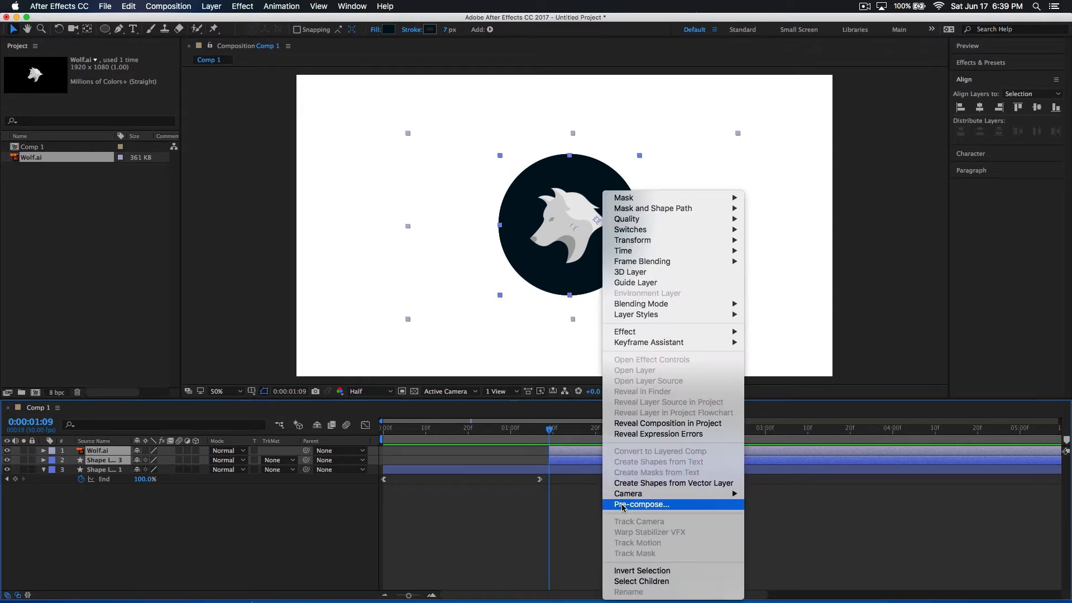
click(548, 487)
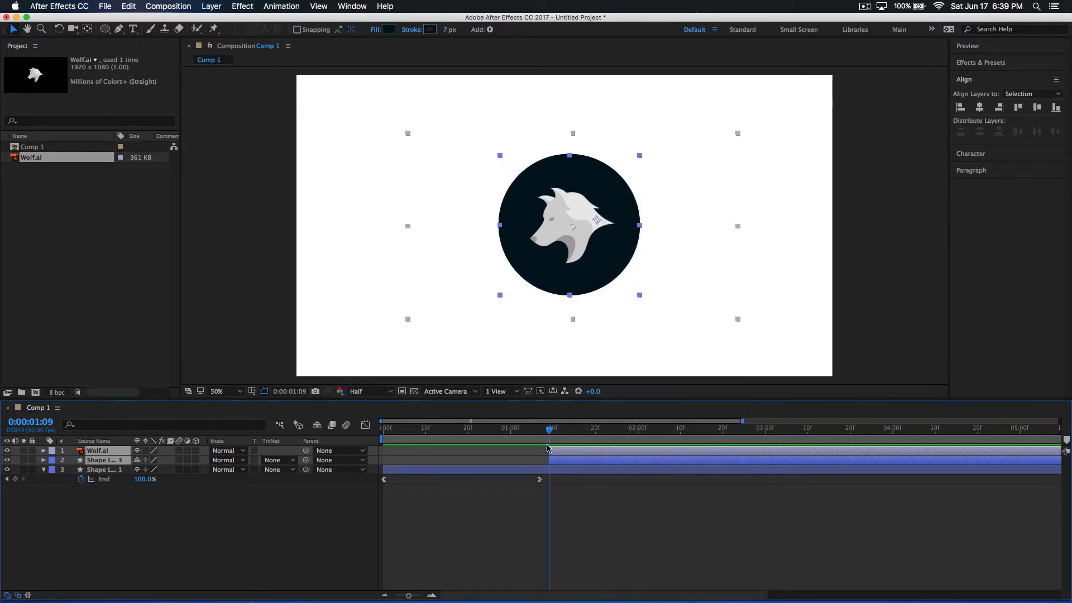
super+click(577, 452)
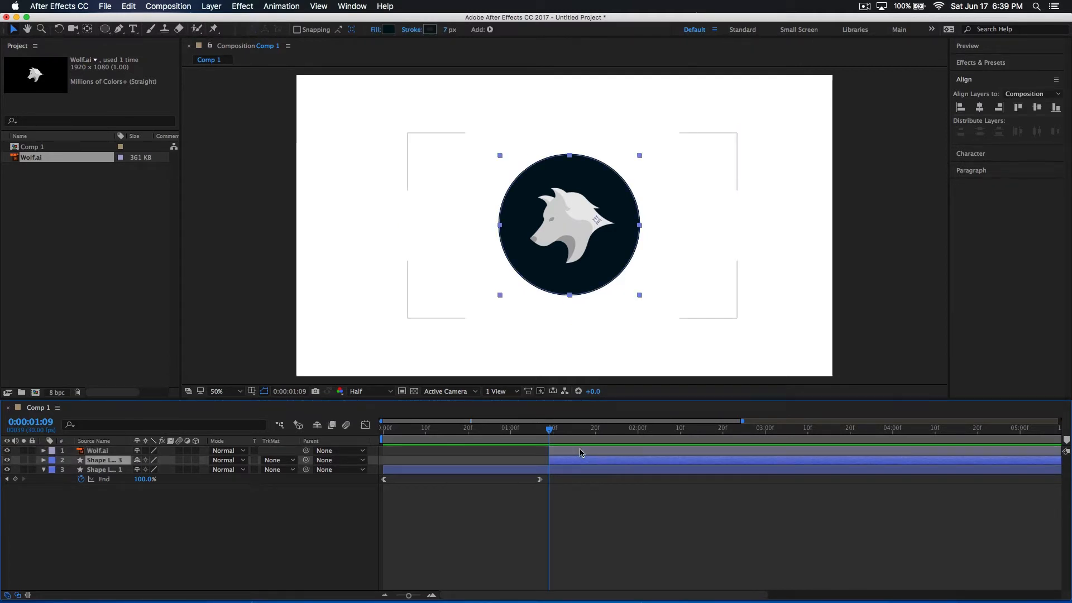
super+click(580, 452)
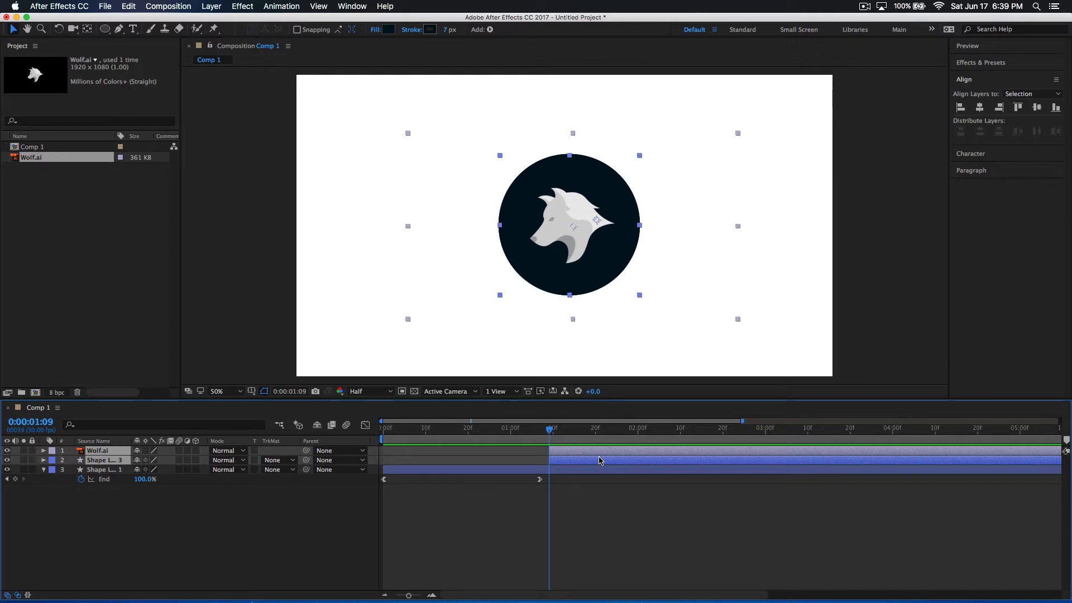
right_click(599, 460)
click(650, 505)
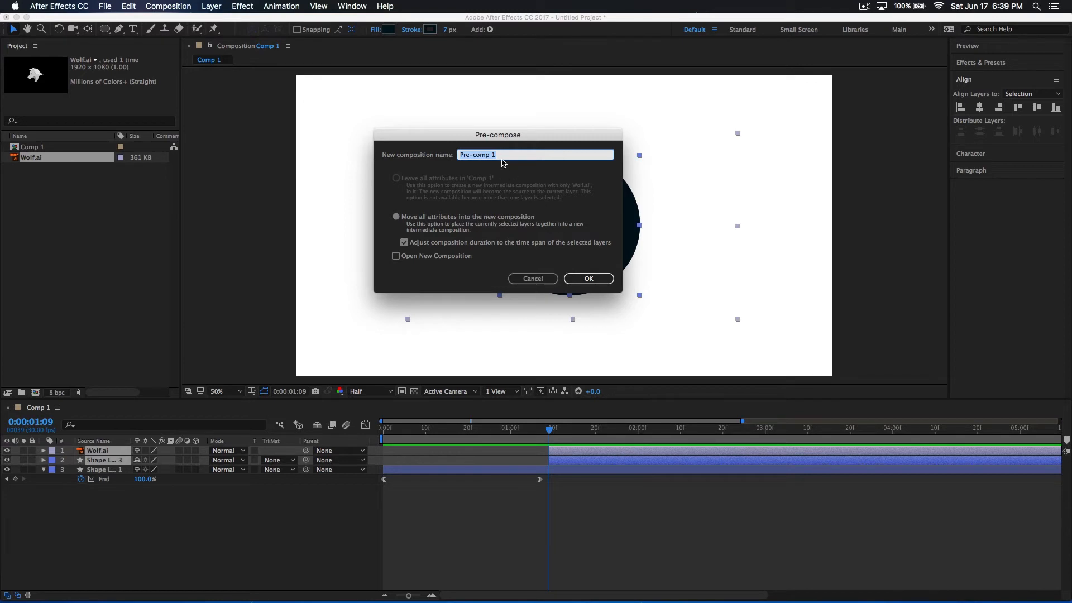
text(Logo)
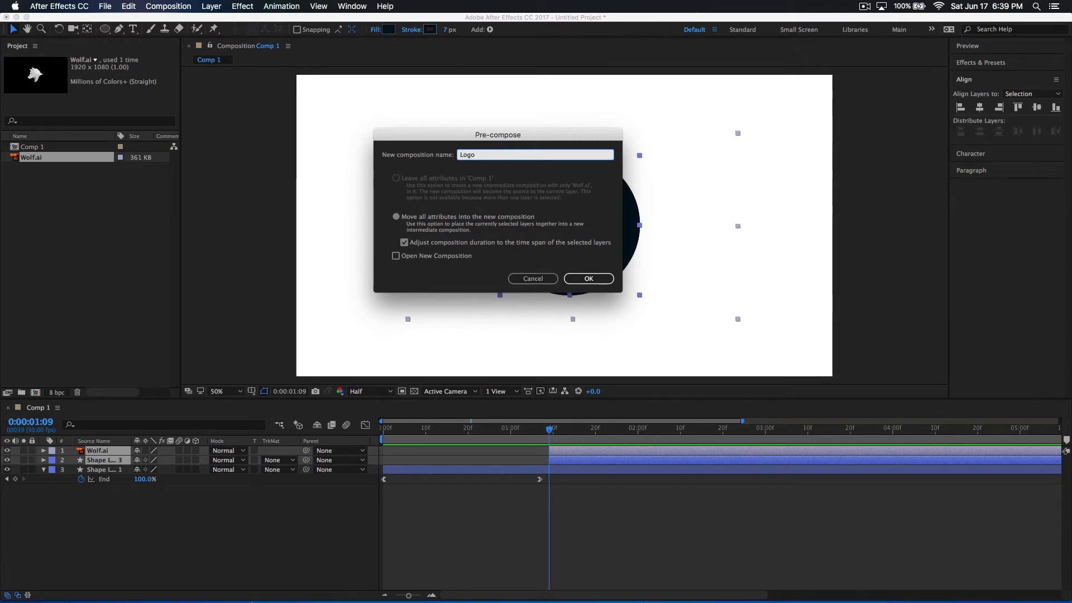
key(Return)
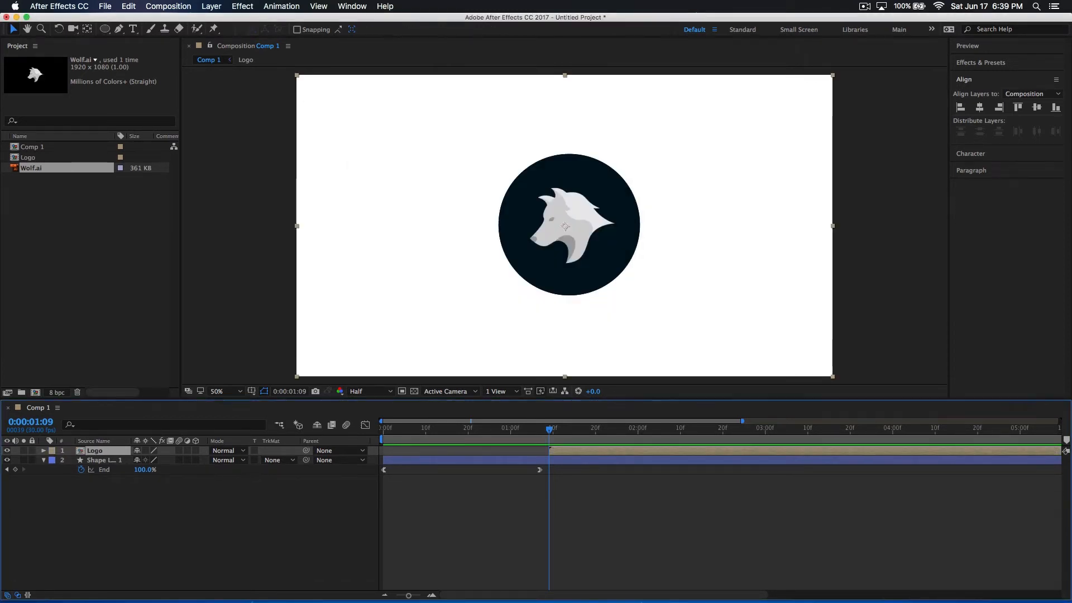
Keyframe the Logo layer's rotation from -20° at 0:00:01:09 to 0° at 0:00:01:18
mouse_move(561, 444)
mouse_down()
mouse_move(628, 441)
mouse_move(517, 441)
mouse_move(566, 441)
mouse_move(547, 444)
mouse_up()
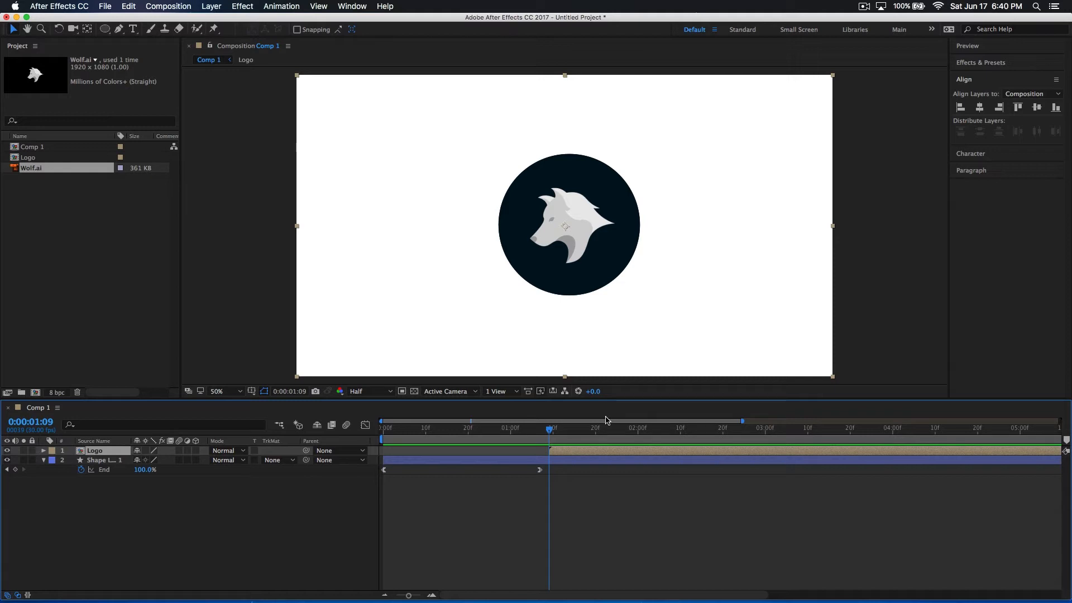
key(r)
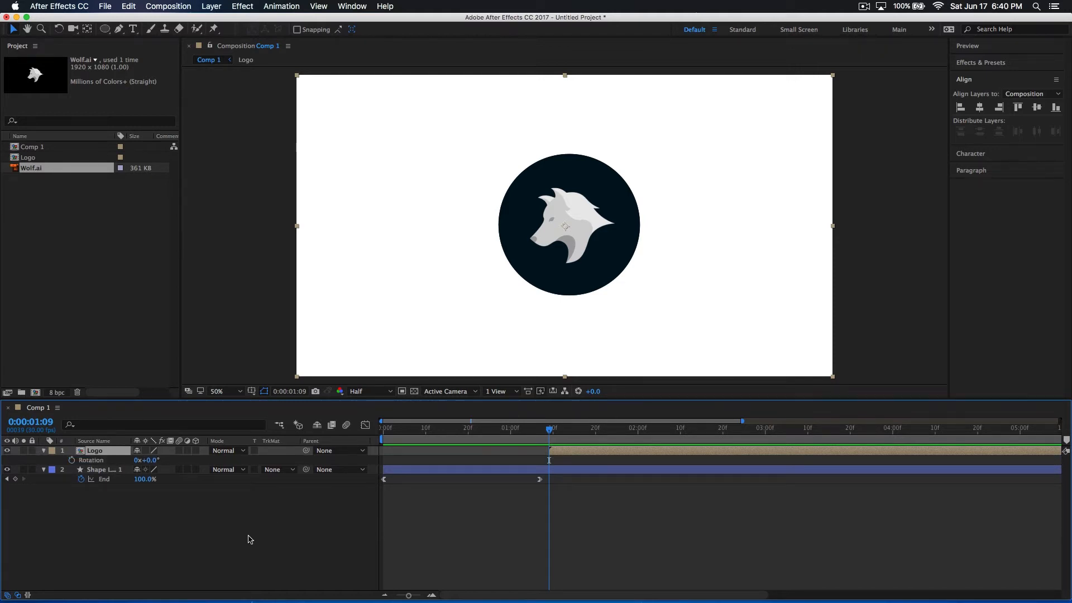
drag(157, 464, 149, 464)
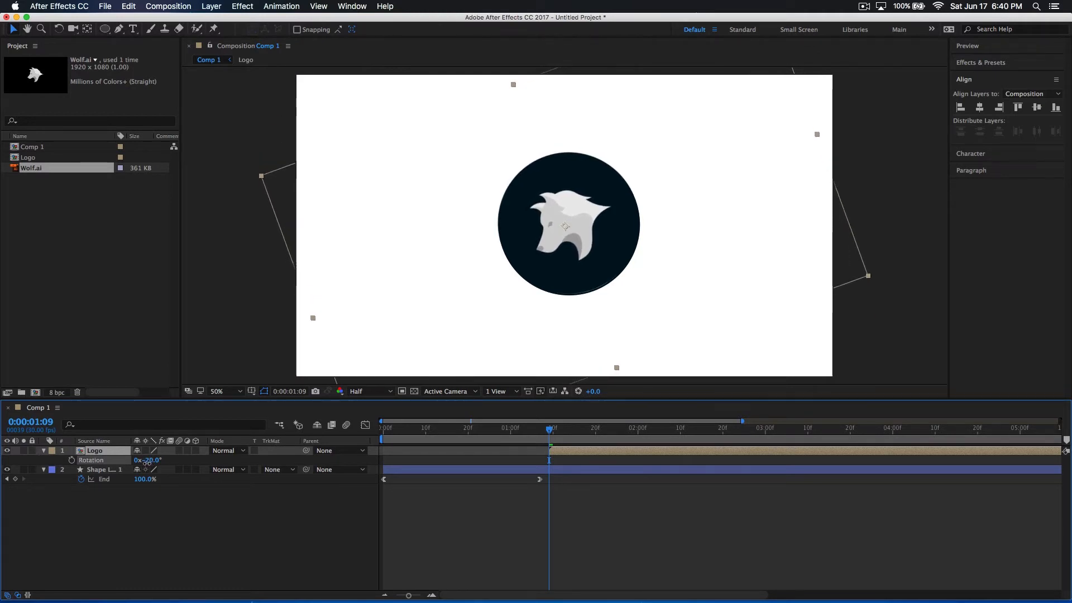
click(72, 461)
drag(551, 431, 585, 448)
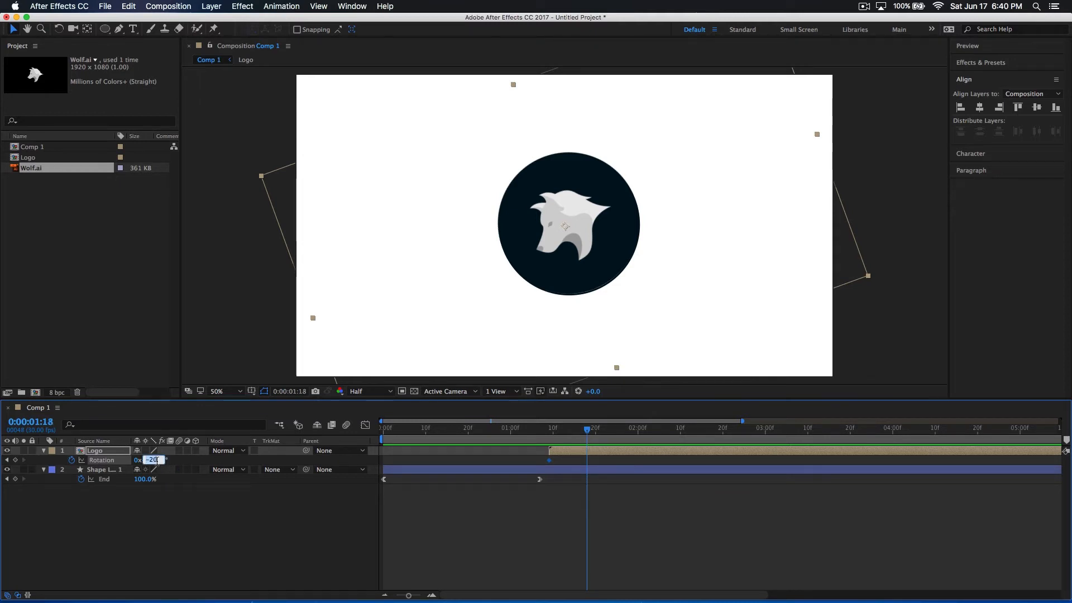
key(Return)
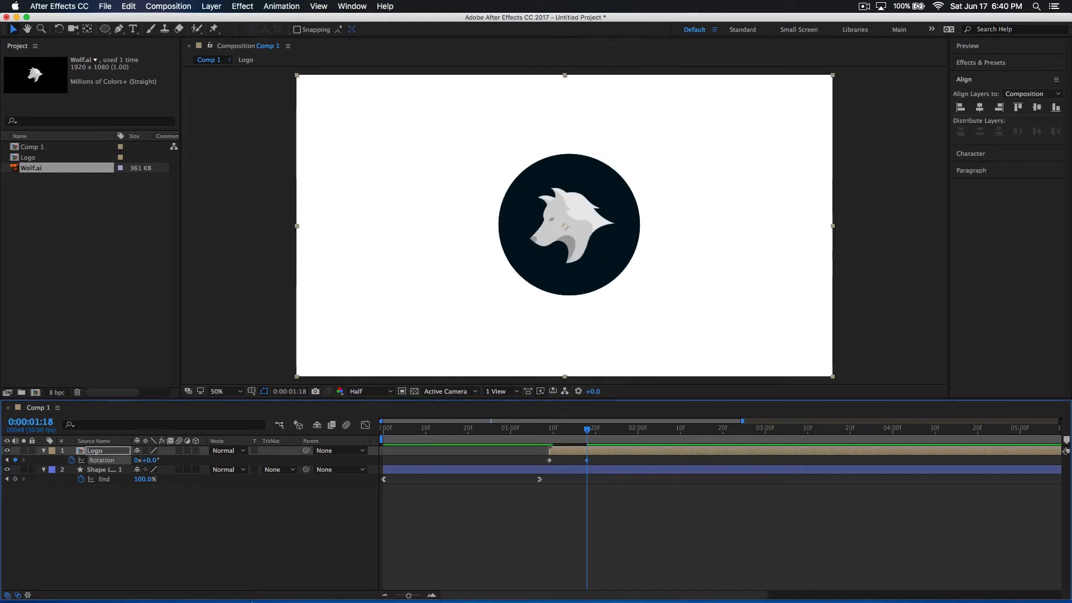
Play back the Logo layer's rotation as it appears after the outline
mouse_move(591, 433)
mouse_down()
mouse_move(472, 449)
mouse_move(493, 451)
mouse_up()
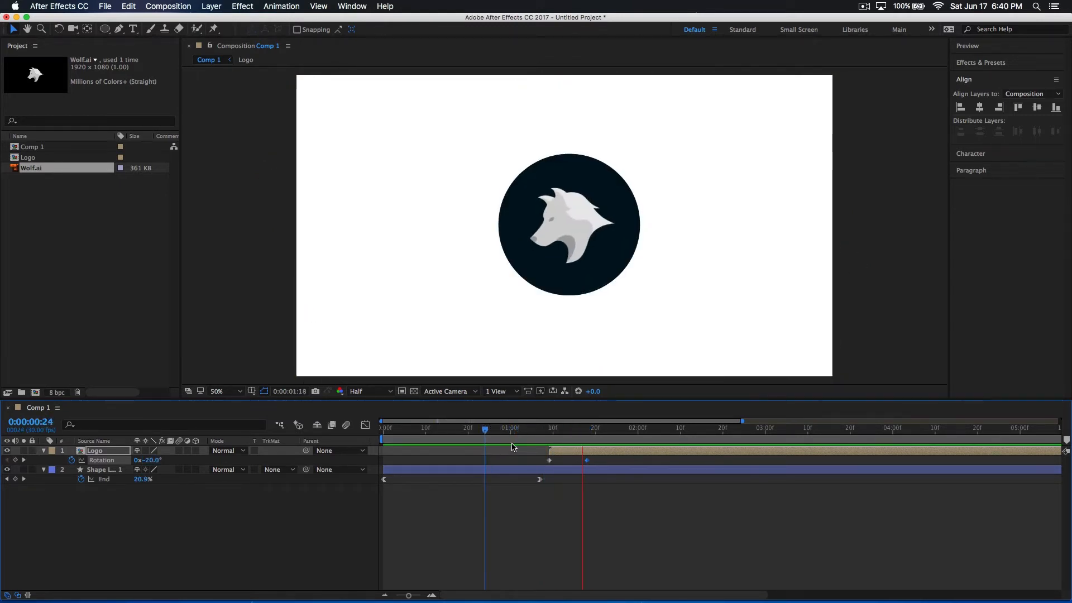
click(536, 439)
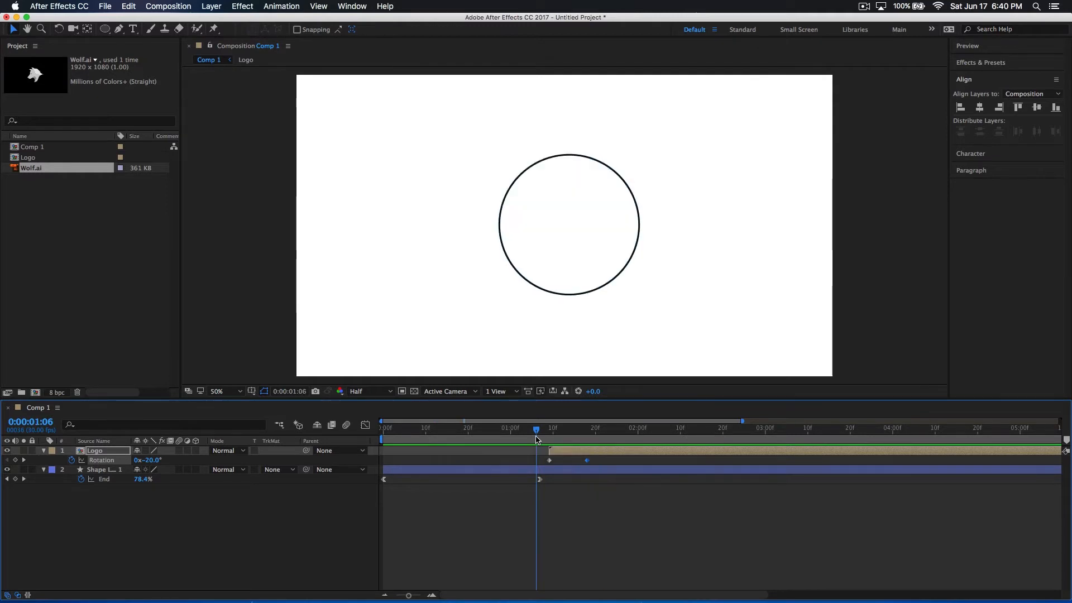
key(space)
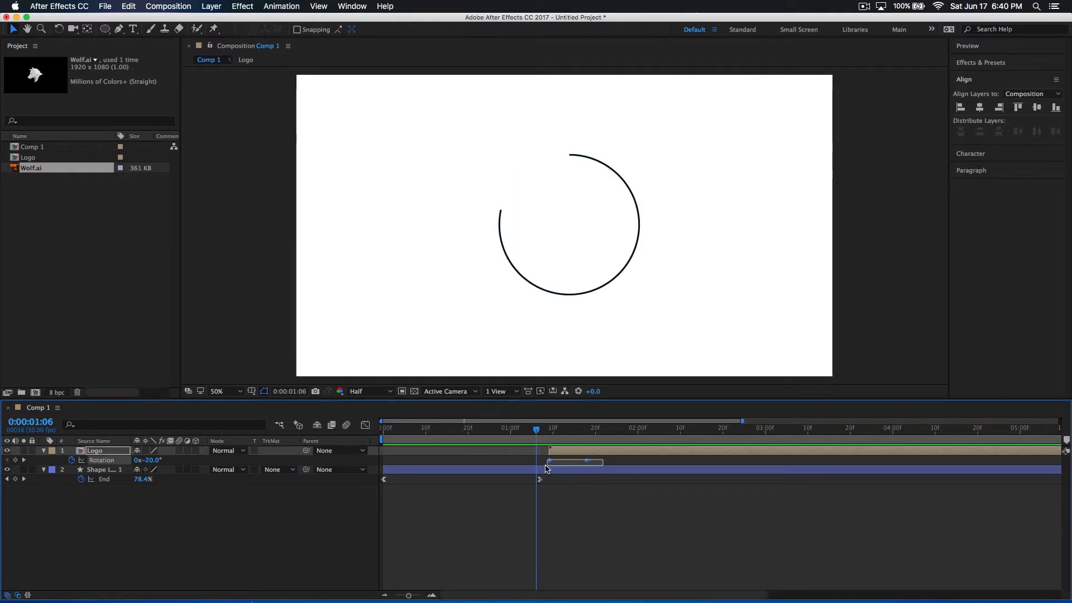
In the Graph Editor, shape the Logo's rotation speed to start fast and ease down to zero at the keyframe at 0:00:01:18
click(416, 450)
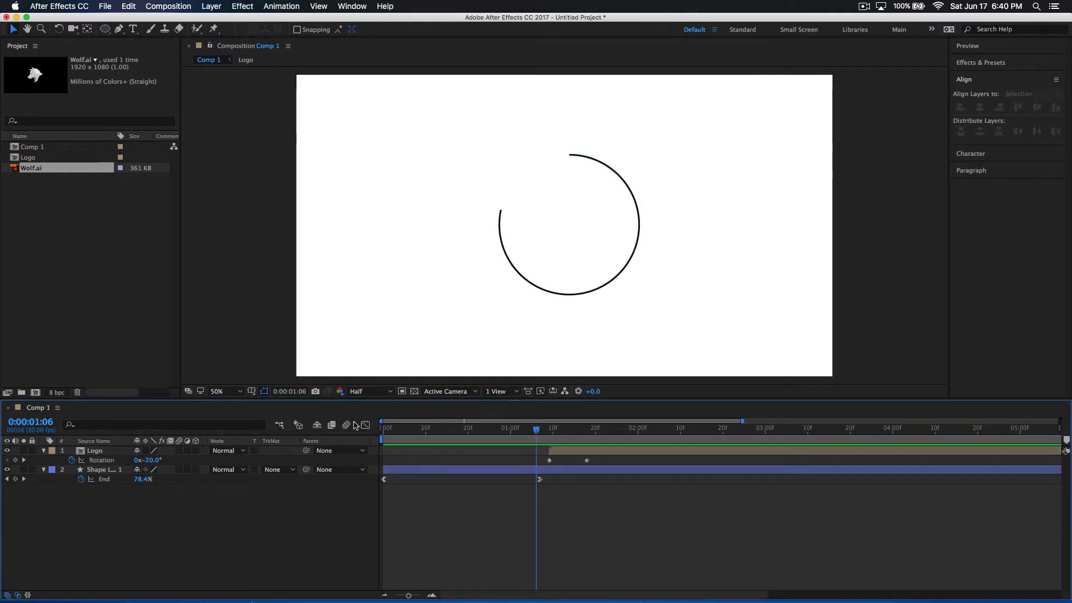
click(366, 425)
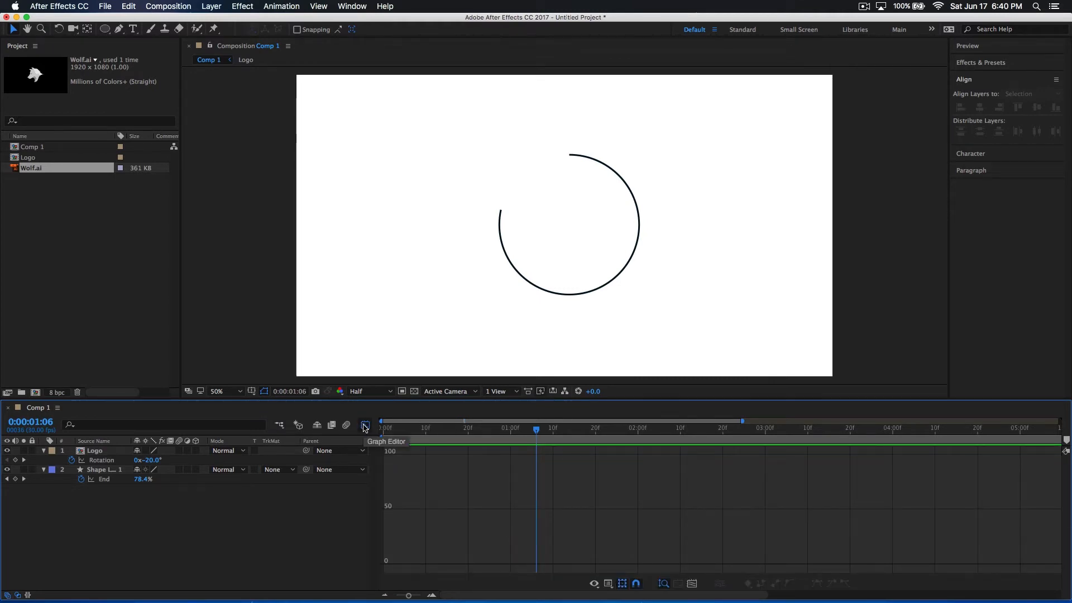
click(365, 425)
click(102, 460)
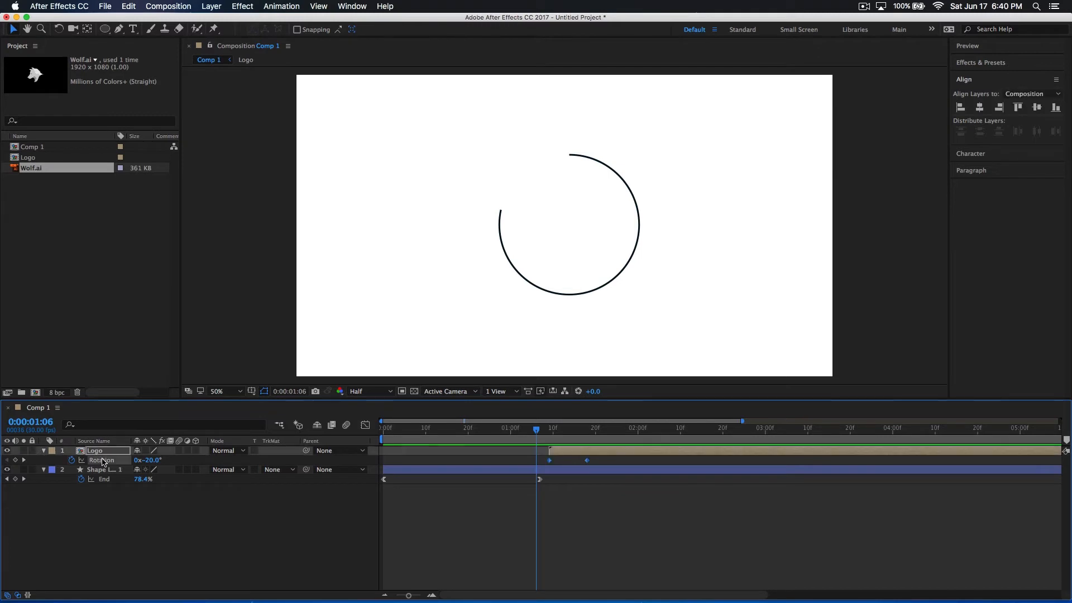
click(365, 425)
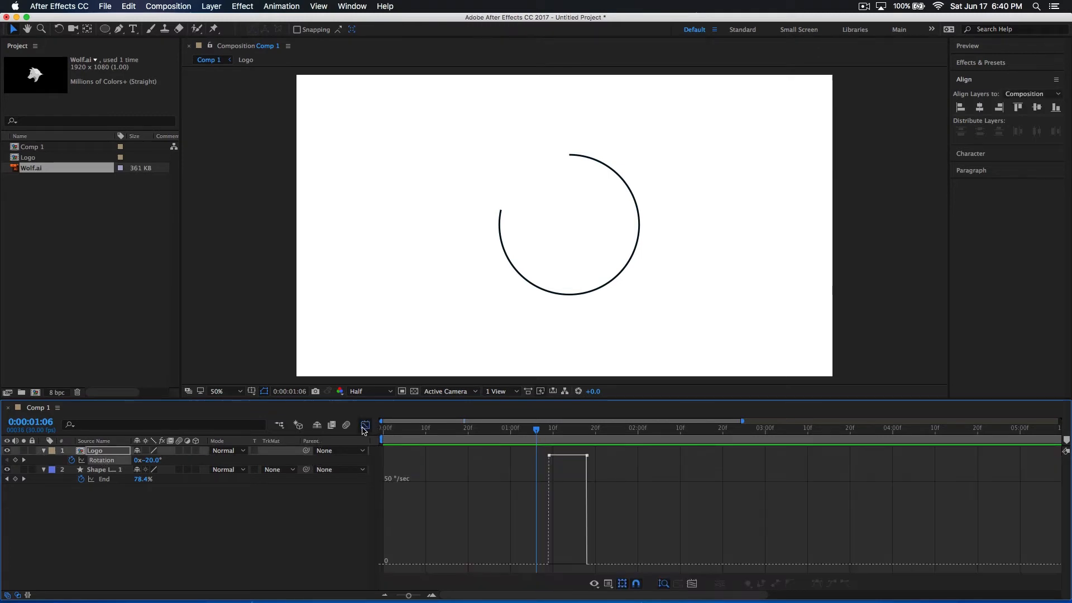
drag(551, 436, 565, 435)
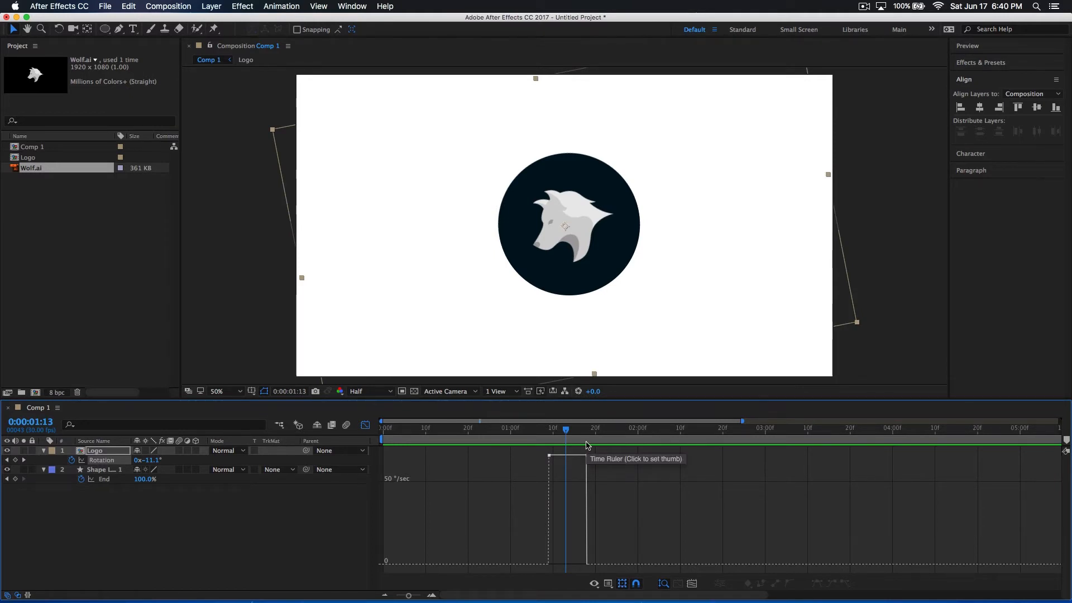
mouse_move(588, 459)
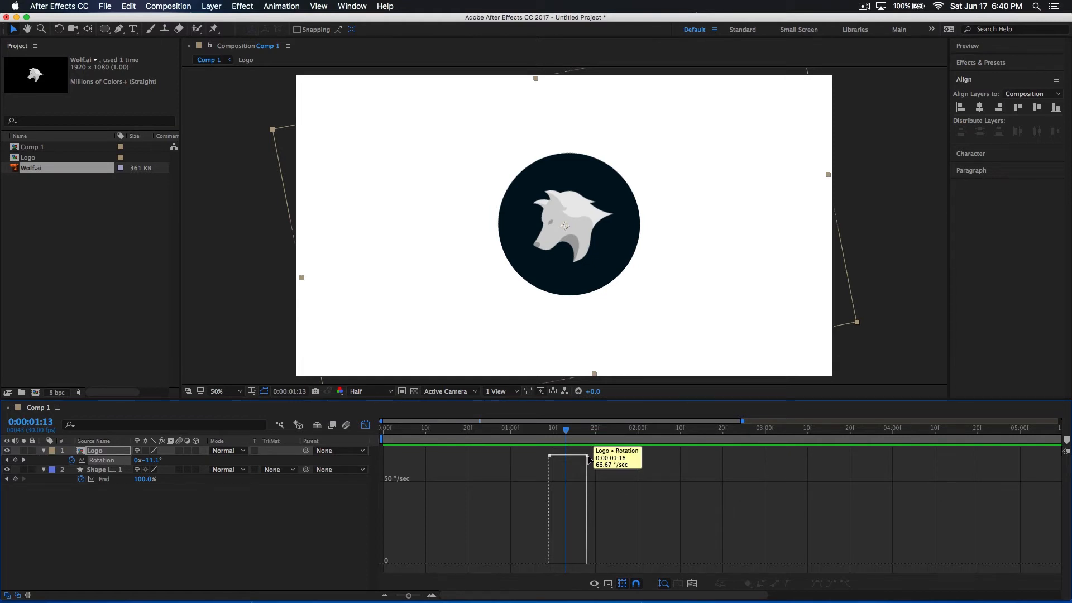
drag(587, 456, 570, 563)
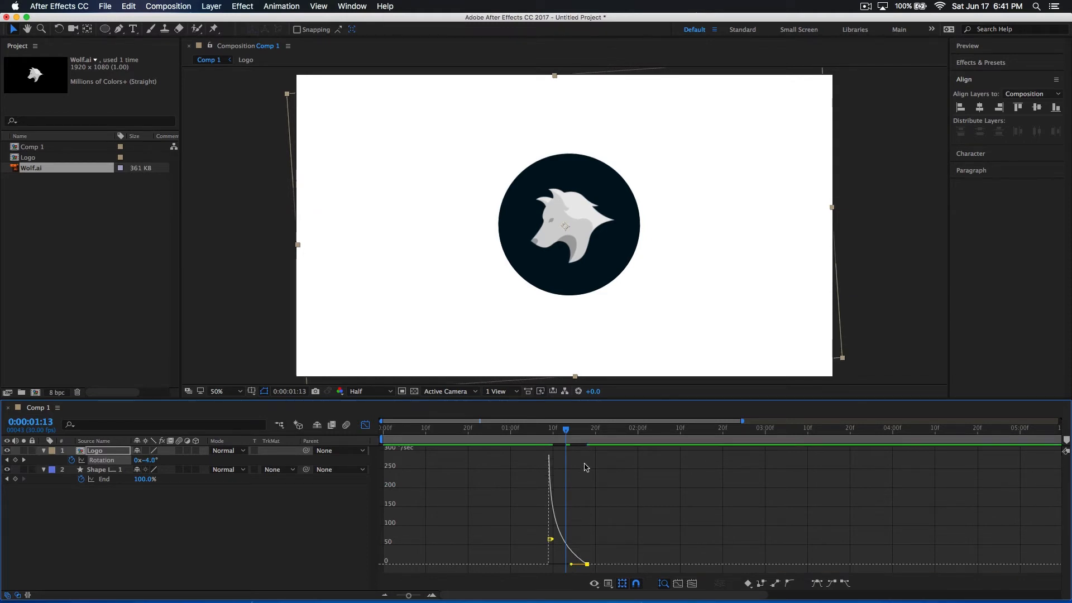
Replay the outline and eased logo rotation several times, starting from before the logo appears
drag(562, 439, 509, 446)
key(space)
key(space)
click(508, 446)
drag(484, 437, 462, 438)
key(space)
key(space)
key(space)
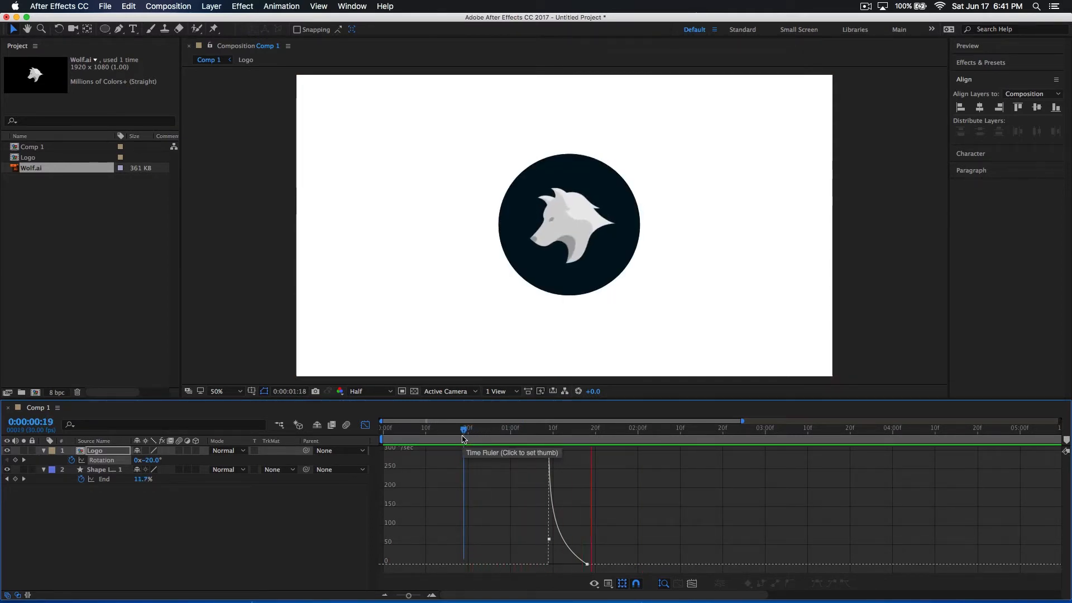
Lengthen the Logo's eased rotation by moving its end keyframe to 0:00:01:24, and play back the result
mouse_move(463, 439)
mouse_down()
mouse_move(587, 442)
mouse_move(431, 433)
mouse_up()
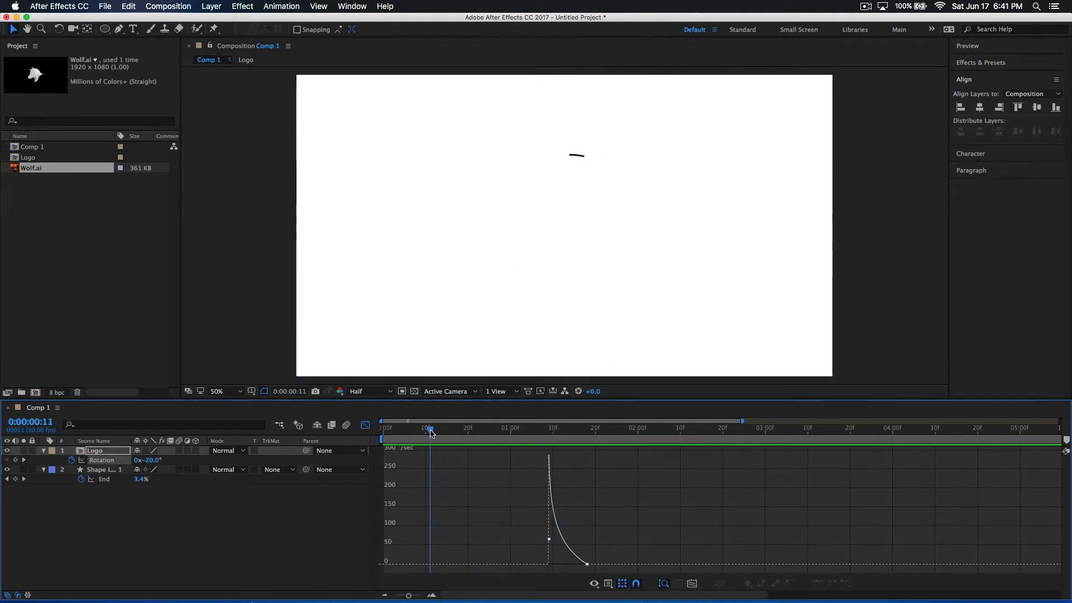
click(450, 437)
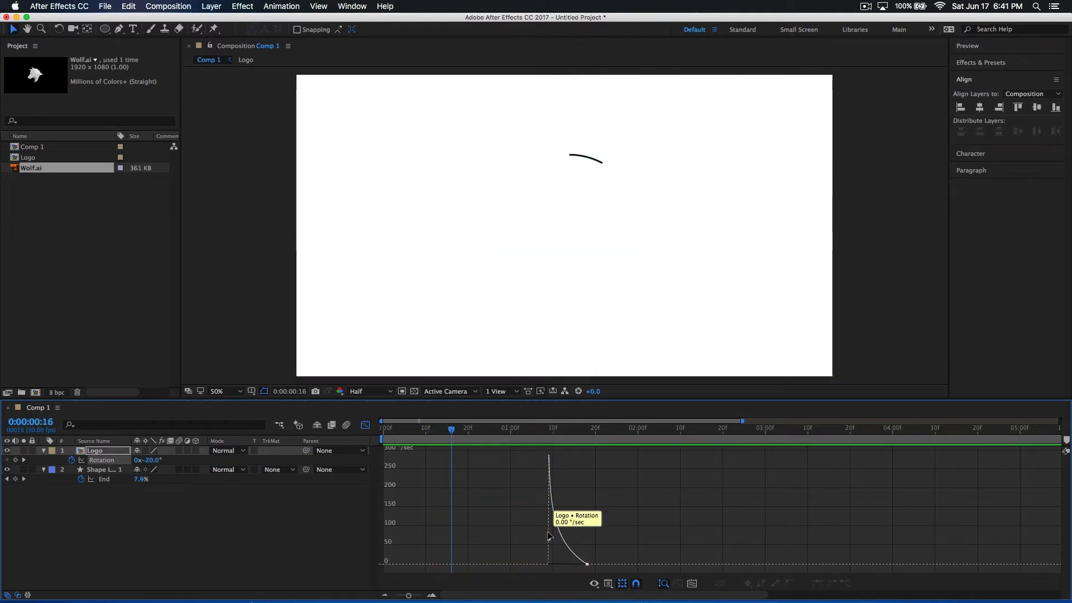
drag(592, 560, 613, 566)
key(space)
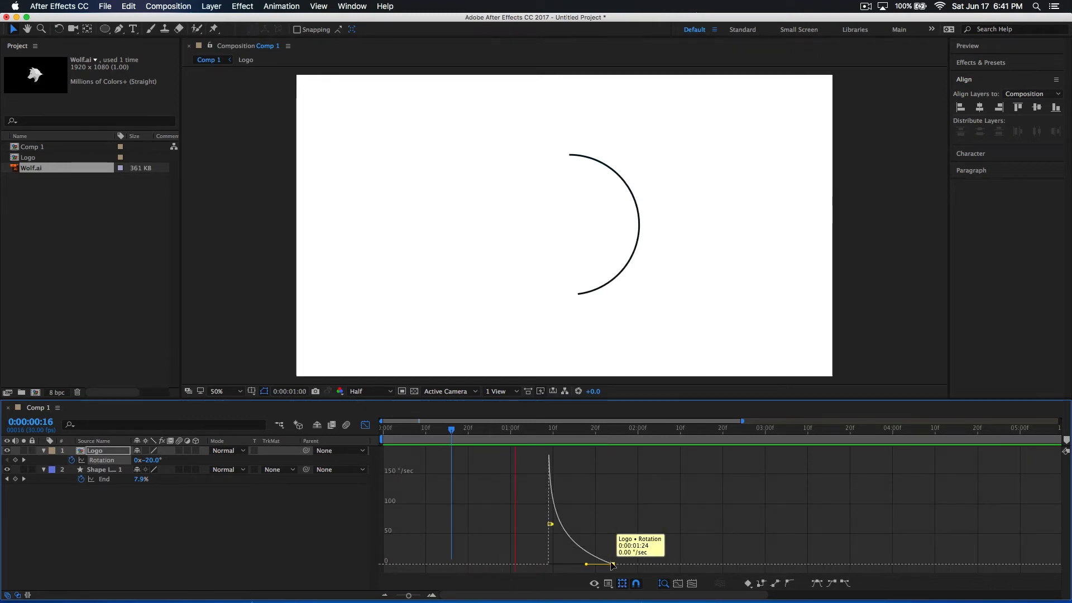
click(530, 443)
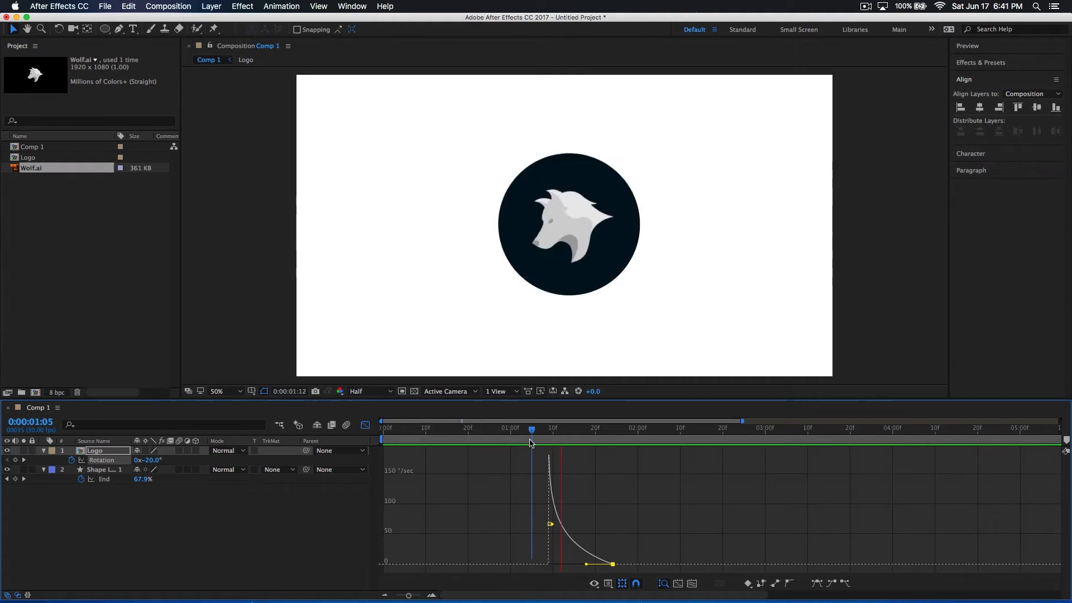
drag(530, 443, 526, 444)
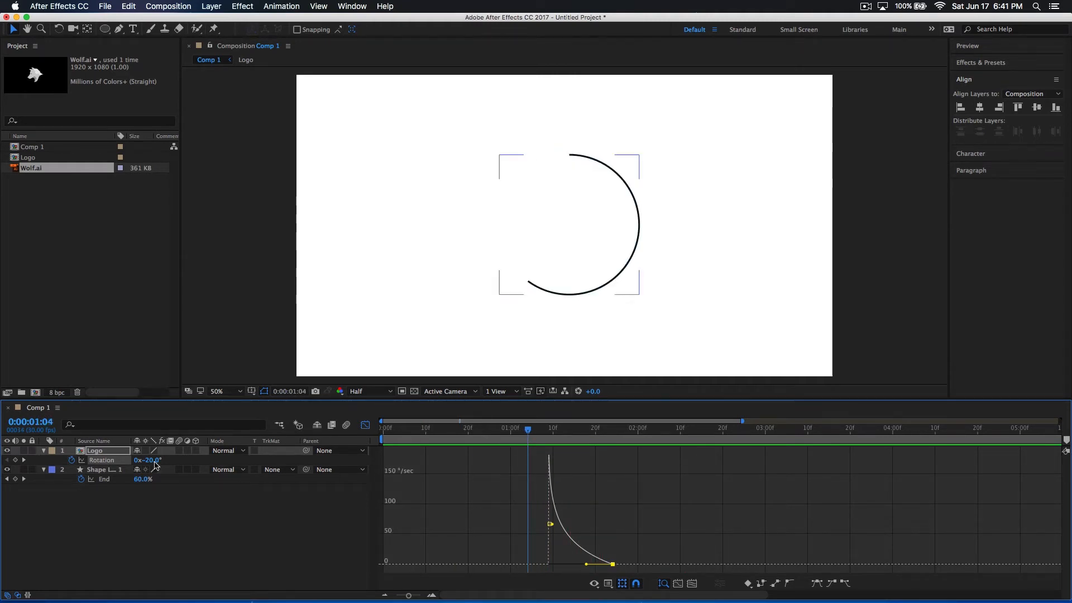
Inspect the wolf and filled circle layers inside the Logo composition, and return to Comp 1
click(118, 494)
double_click(107, 450)
click(510, 459)
click(419, 536)
click(447, 439)
click(525, 452)
click(506, 472)
click(505, 460)
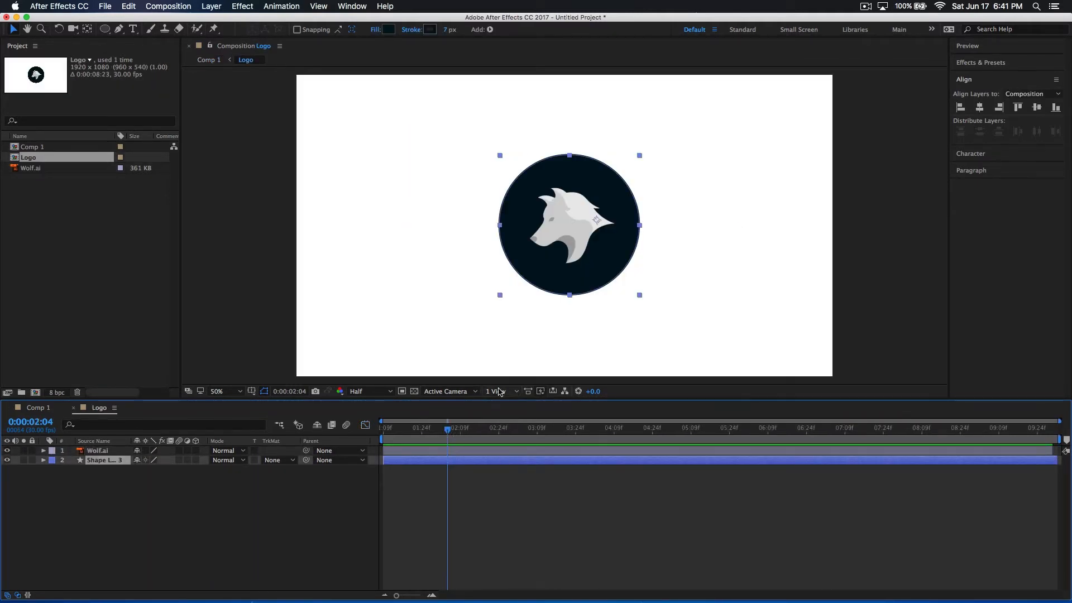
click(44, 409)
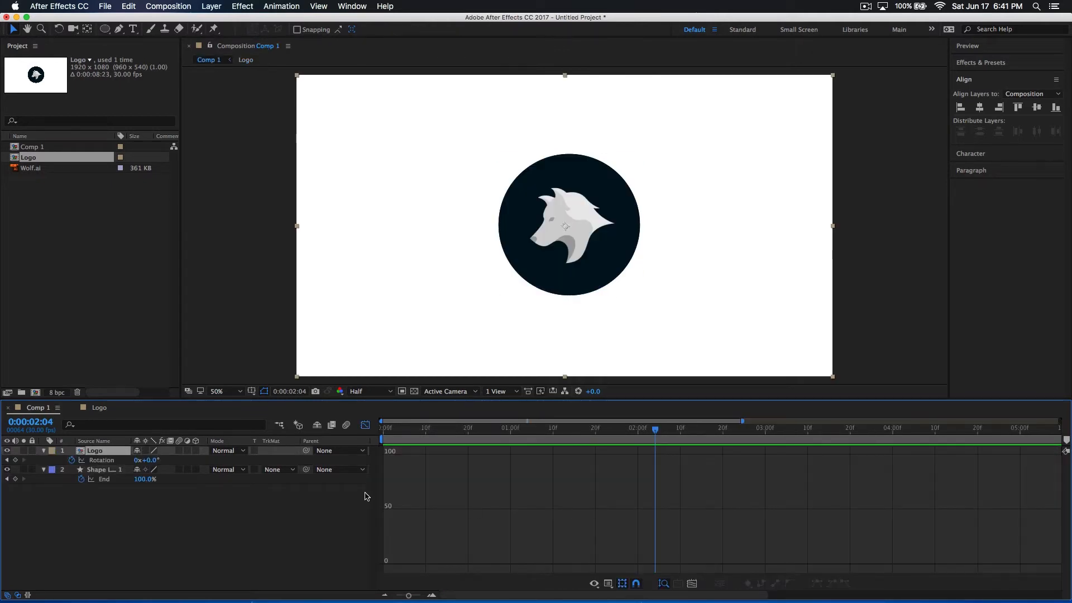
Leave the Graph Editor and center the circle outline's shape layer horizontally and vertically in Comp 1
click(365, 426)
click(594, 472)
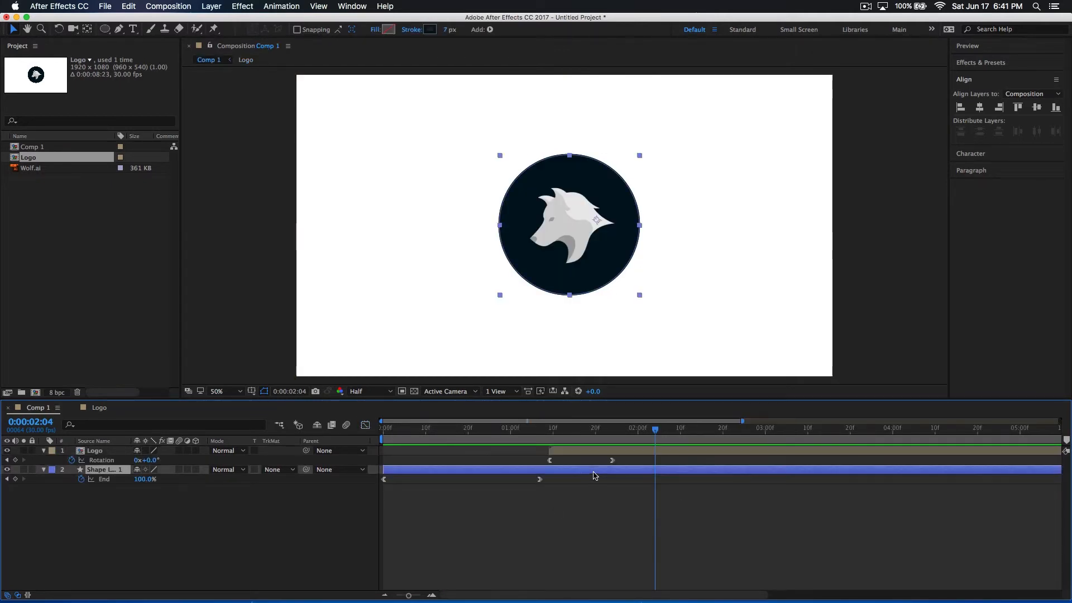
drag(605, 438, 553, 478)
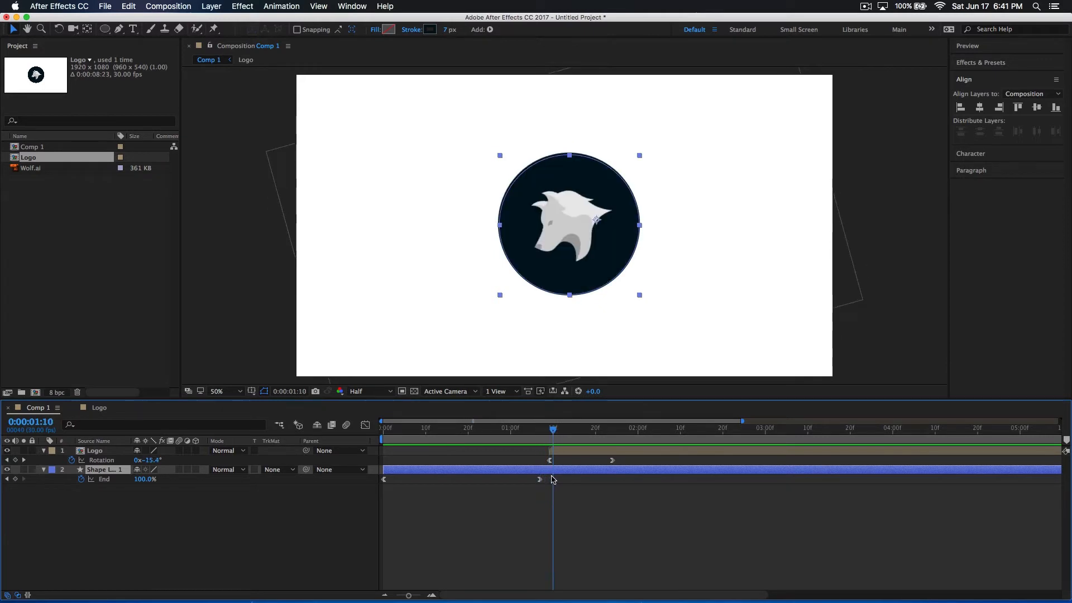
key(slash)
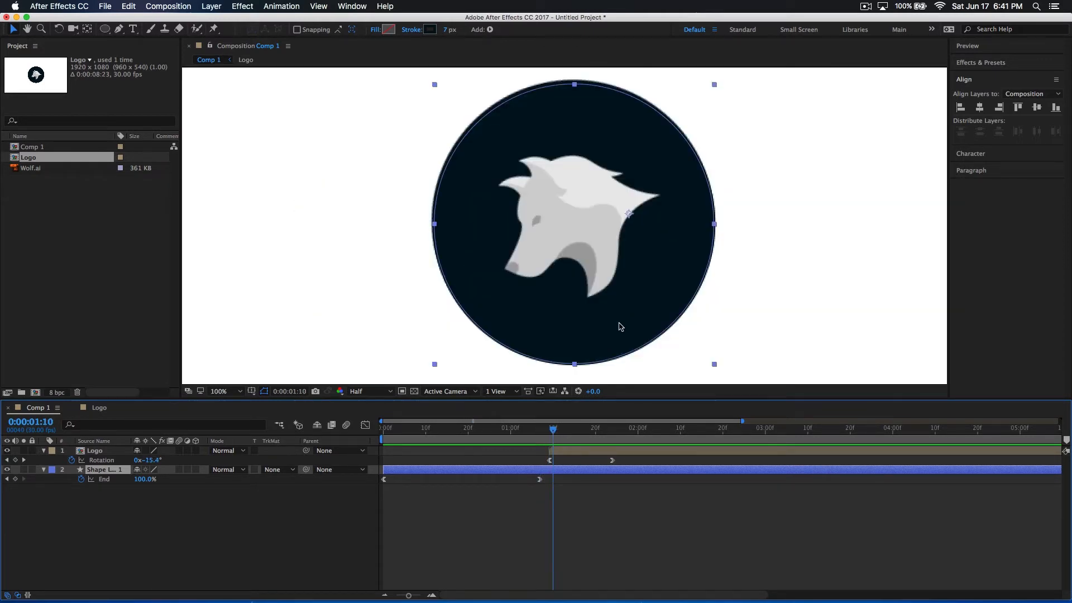
click(579, 479)
click(576, 471)
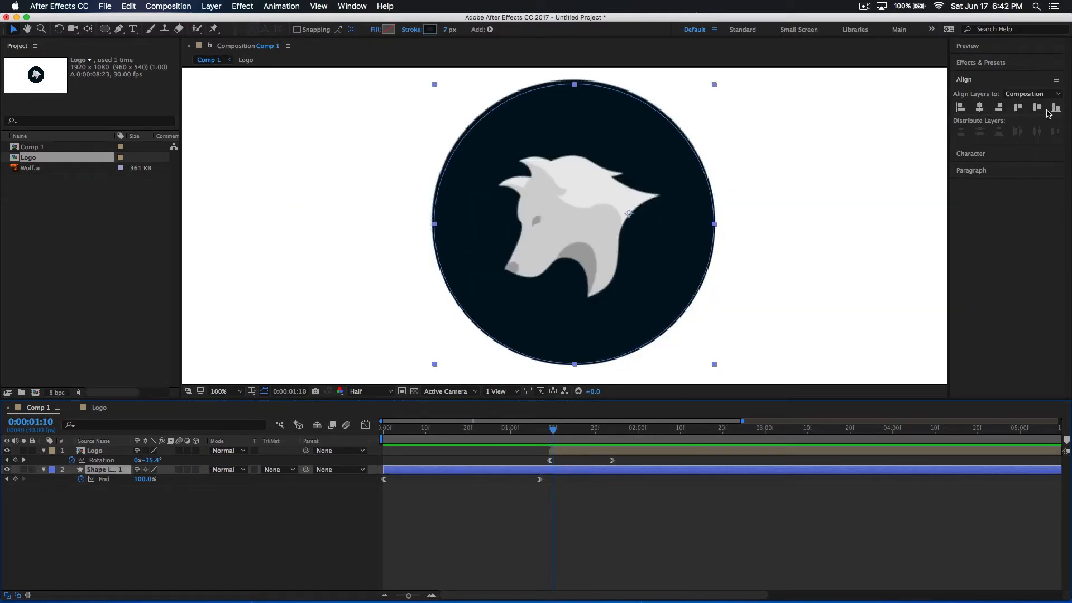
click(983, 109)
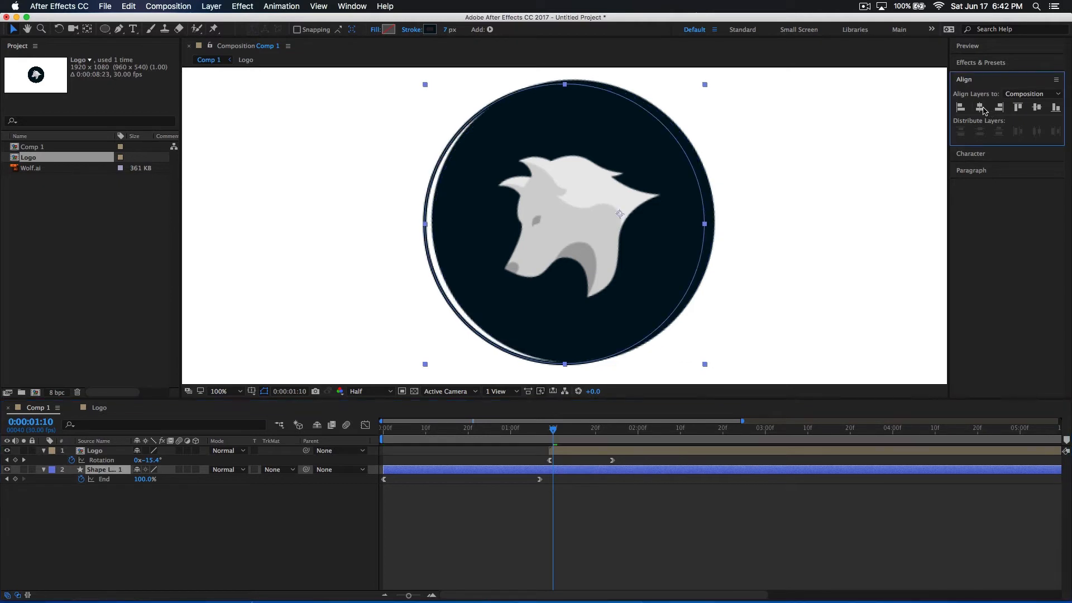
click(1036, 109)
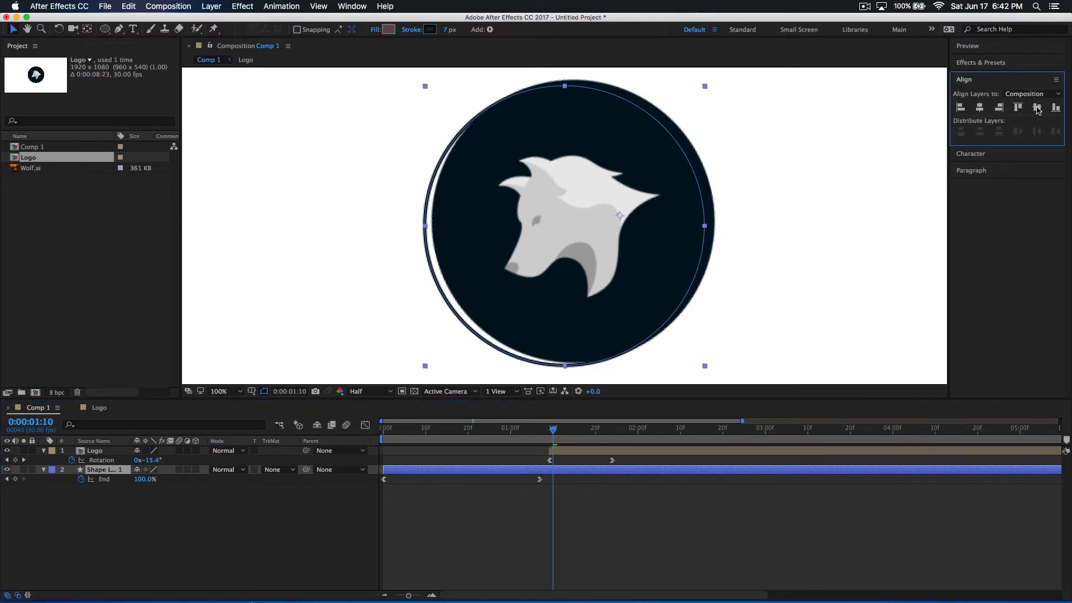
Inside the Logo composition, center the filled circle's shape layer horizontally and vertically
double_click(577, 456)
click(978, 109)
click(978, 110)
click(1037, 109)
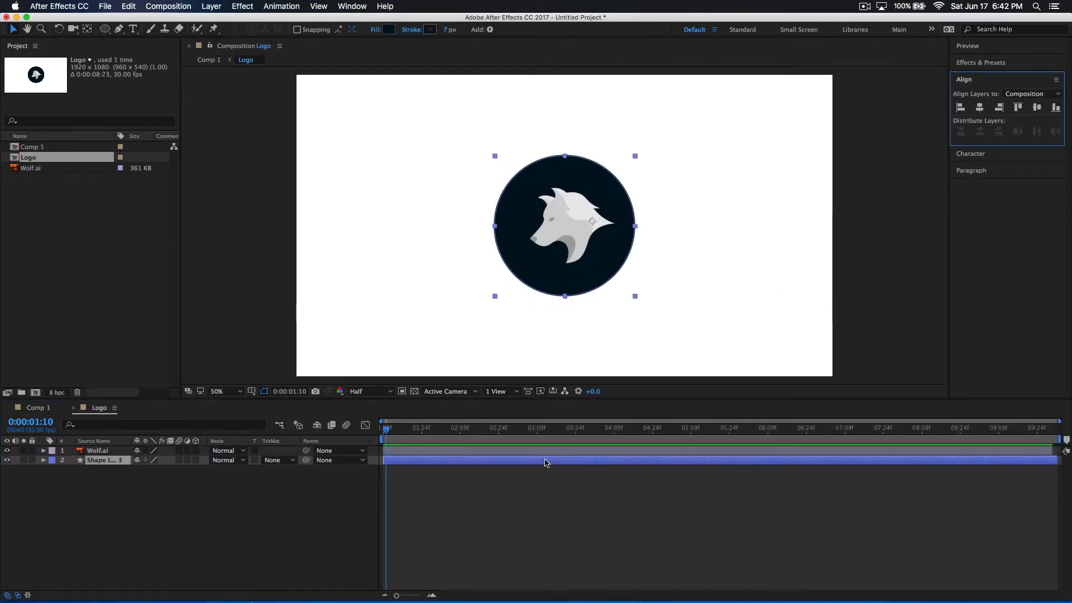
Check the alignment in Comp 1, and move the Wolf.ai layer slightly left within the Logo composition's circle
click(42, 408)
mouse_move(555, 434)
mouse_down()
mouse_move(527, 434)
mouse_move(591, 441)
mouse_move(527, 441)
mouse_move(594, 442)
mouse_up()
double_click(594, 217)
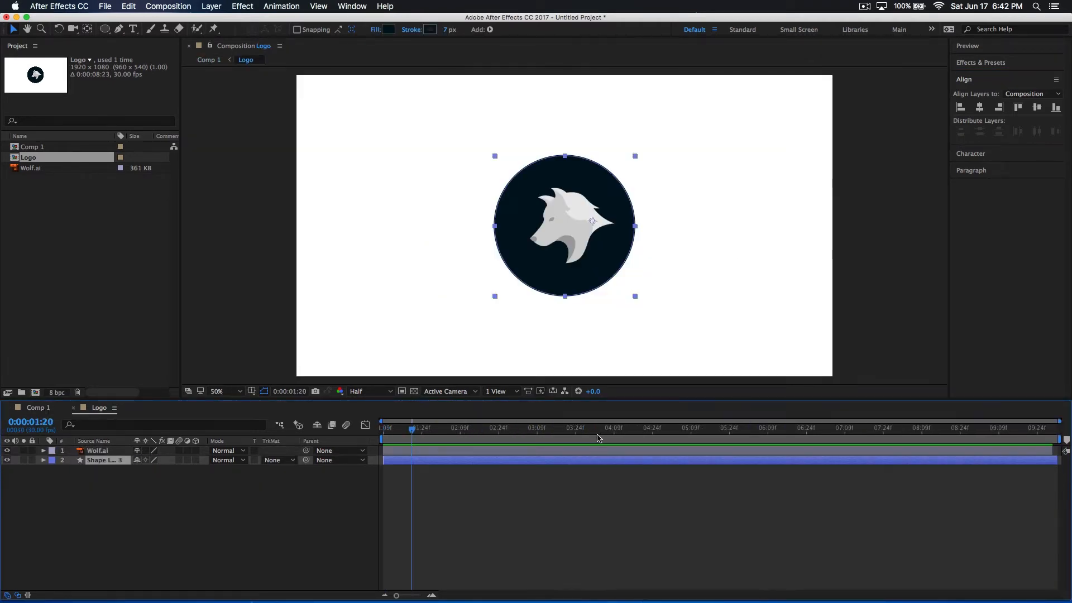
click(491, 451)
drag(595, 240, 590, 240)
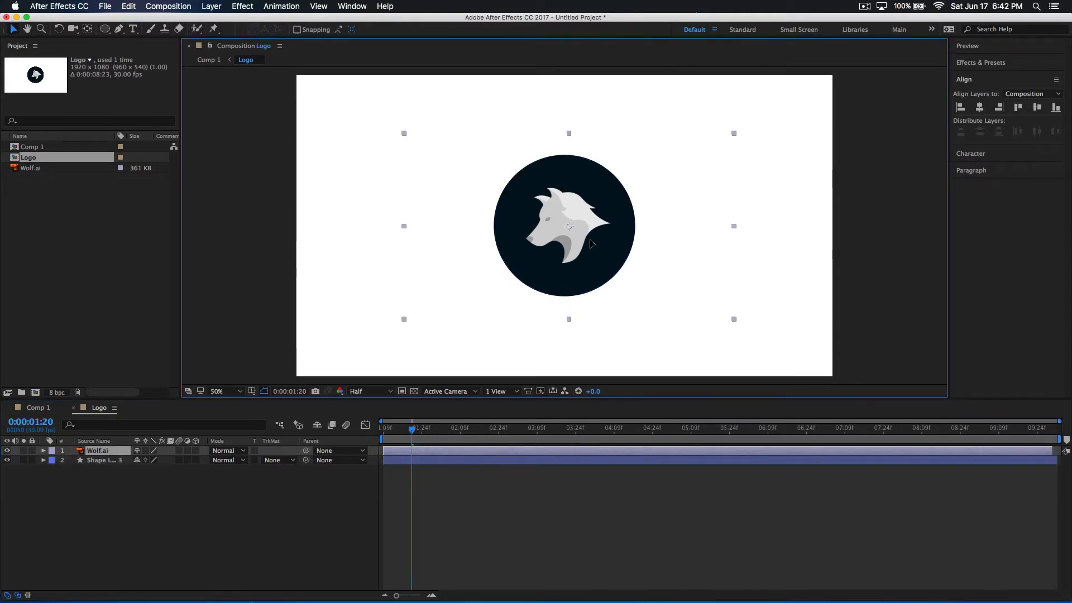
click(612, 365)
click(582, 235)
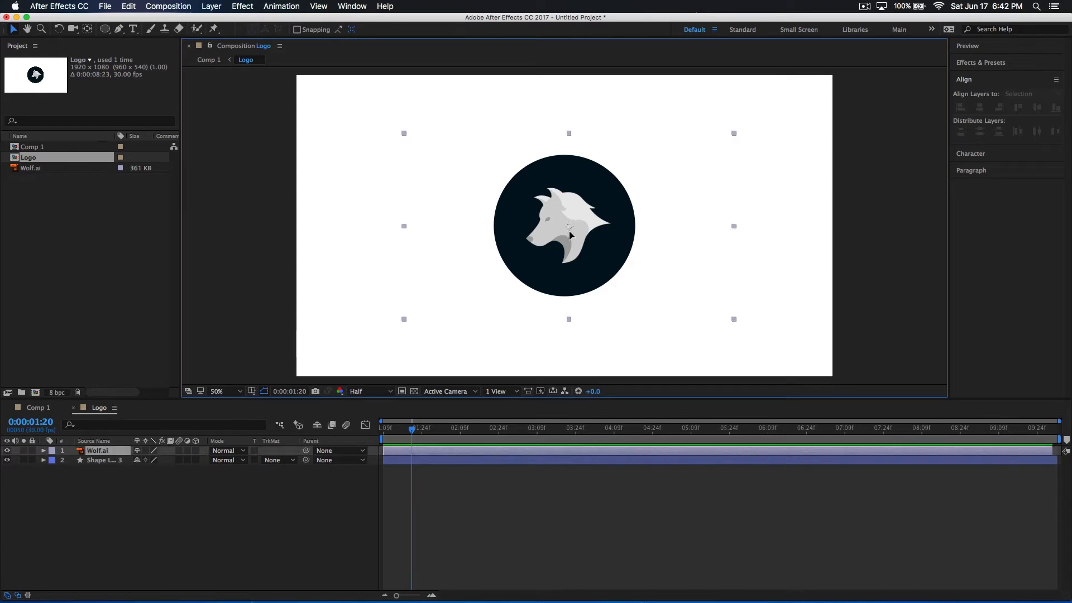
click(567, 366)
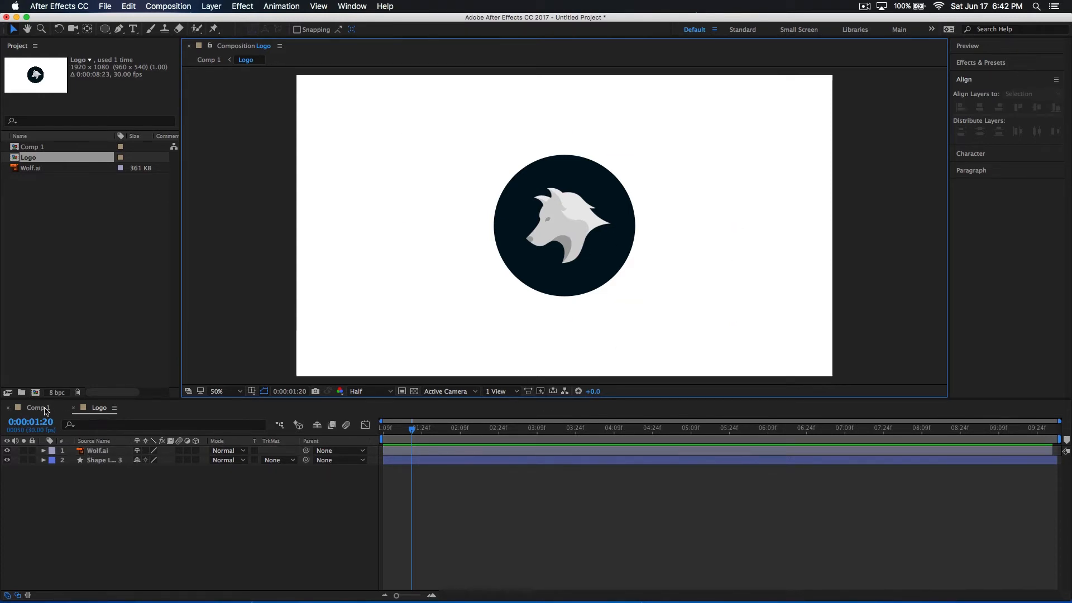
Return to Comp 1 and replay the realigned outline and logo animation, including from the beginning
click(47, 411)
click(595, 289)
drag(561, 440, 478, 430)
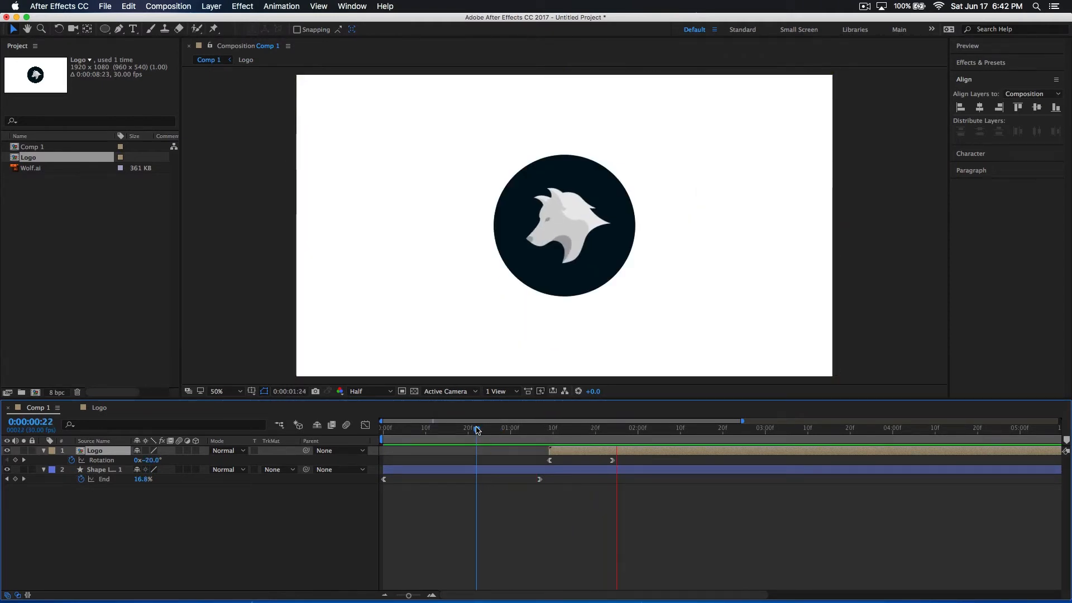
key(space)
key(space)
drag(477, 429, 306, 416)
key(space)
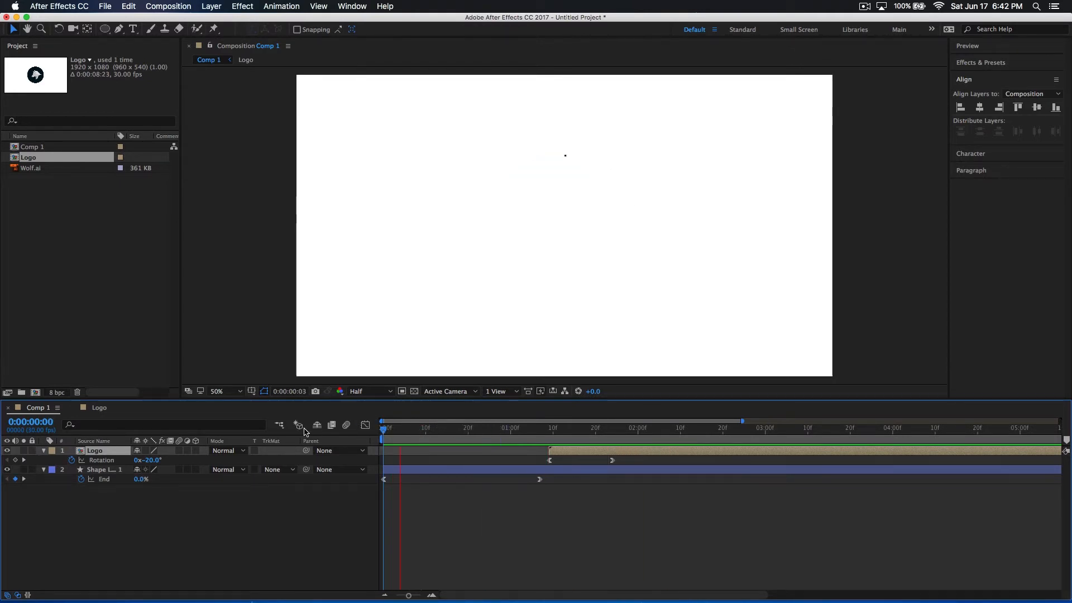
mouse_move(433, 431)
mouse_down()
mouse_move(565, 438)
mouse_move(425, 451)
mouse_up()
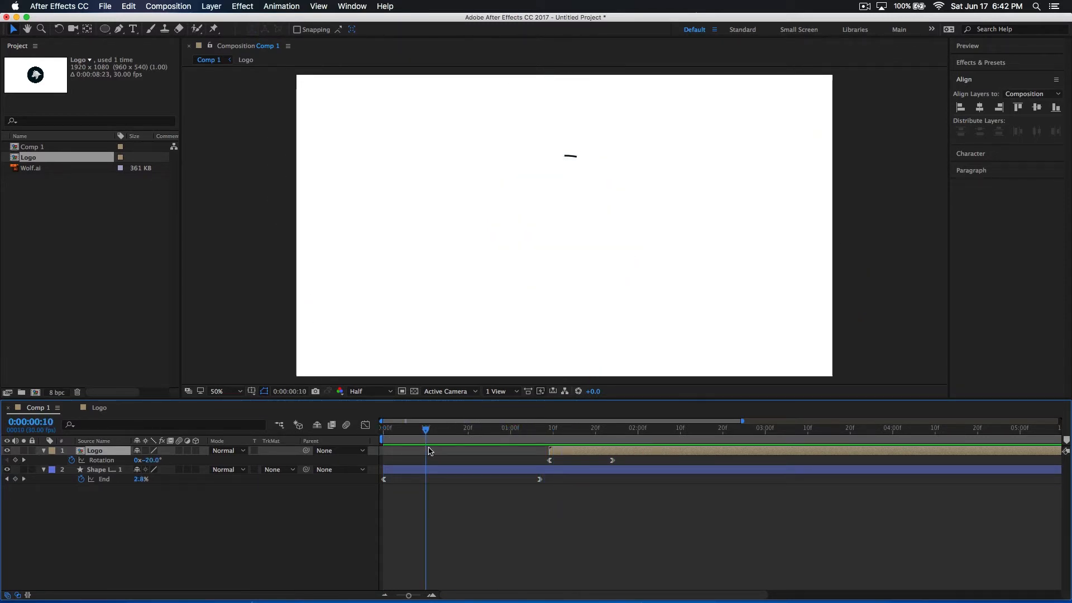
key(space)
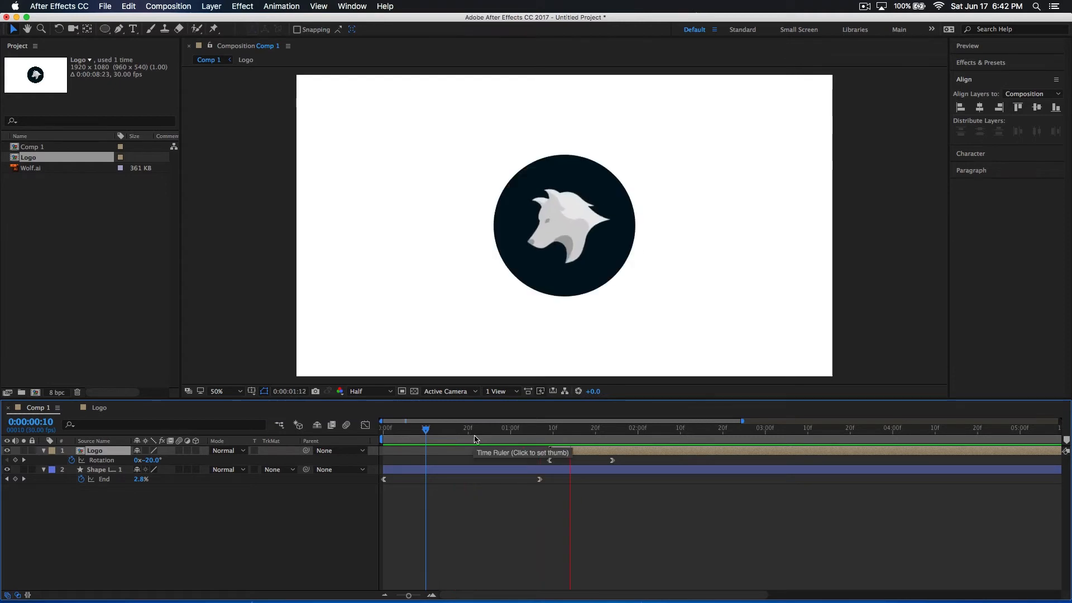
click(503, 443)
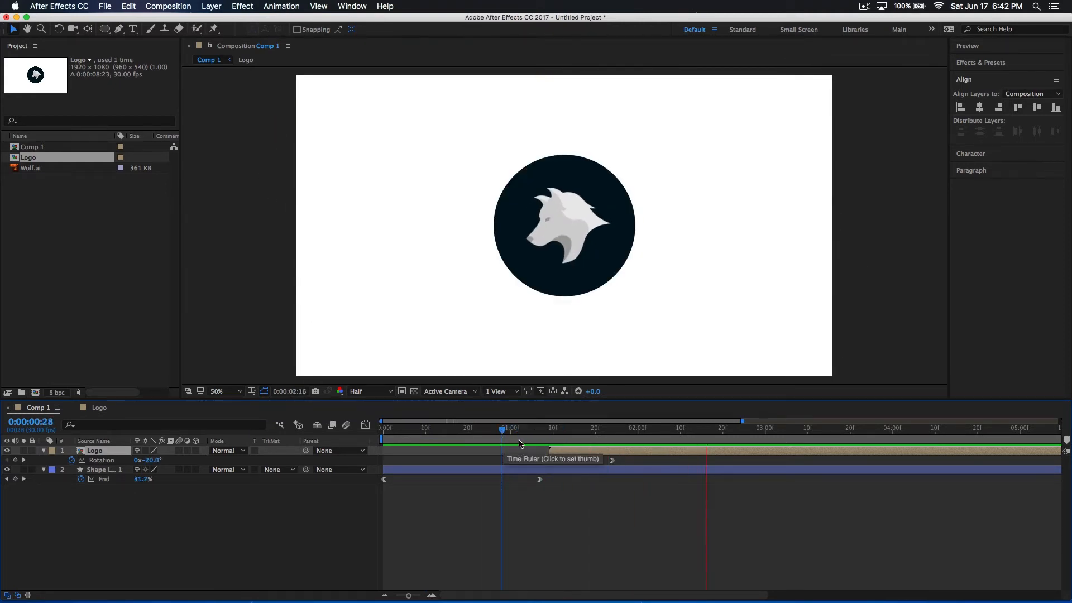
Set the Logo's rotation to 5° at its end keyframe at 0:00:01:24
click(565, 443)
drag(578, 444, 618, 444)
drag(154, 460, 158, 460)
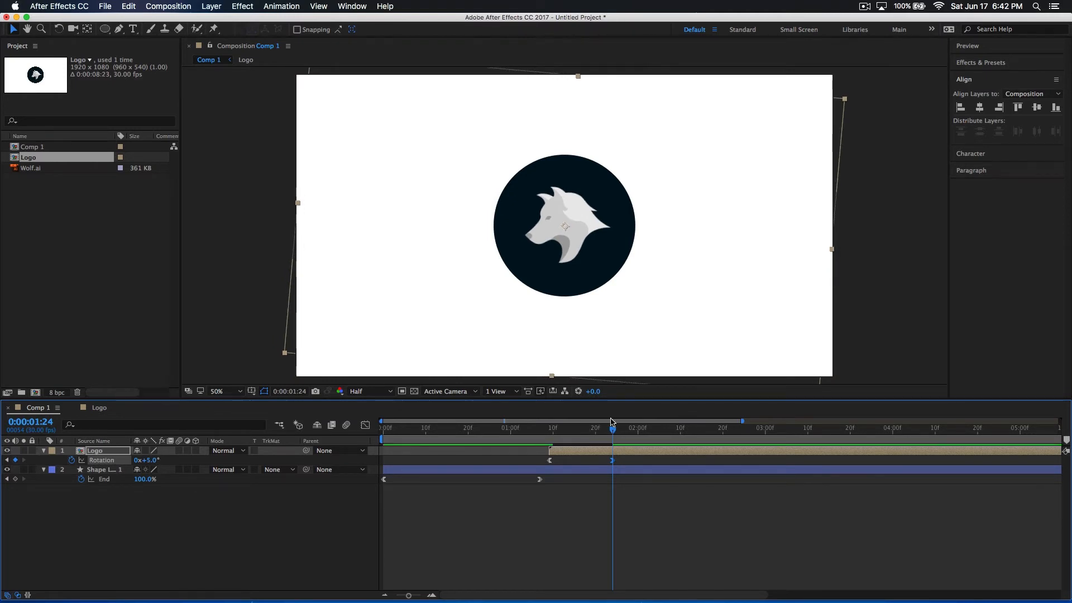
Replay the outline and the adjusted logo rotation, starting before the logo appears and again from the beginning
drag(610, 441, 489, 458)
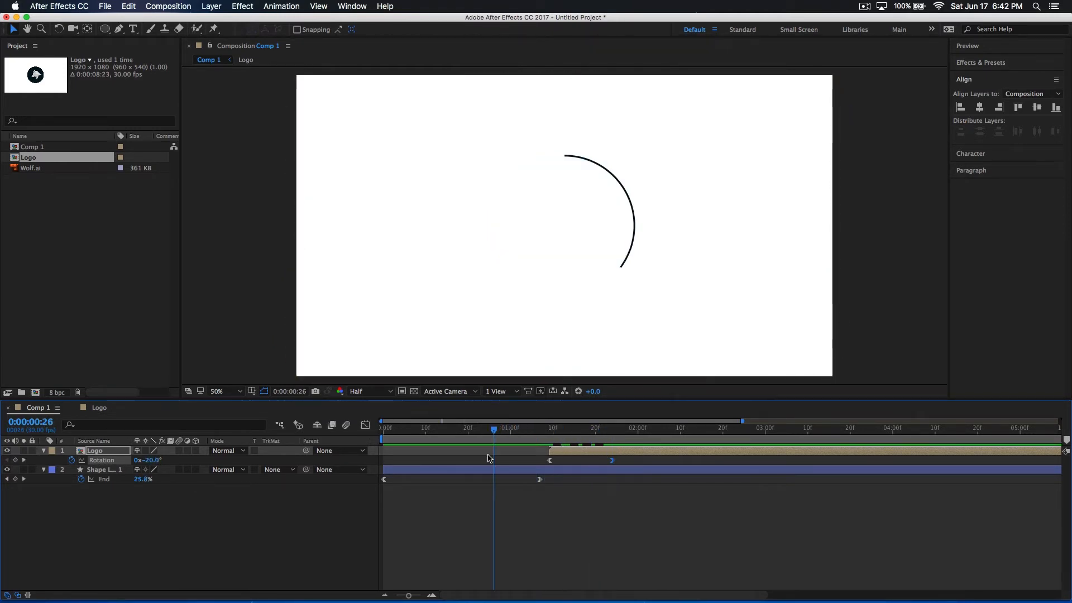
click(527, 430)
key(space)
click(525, 432)
key(space)
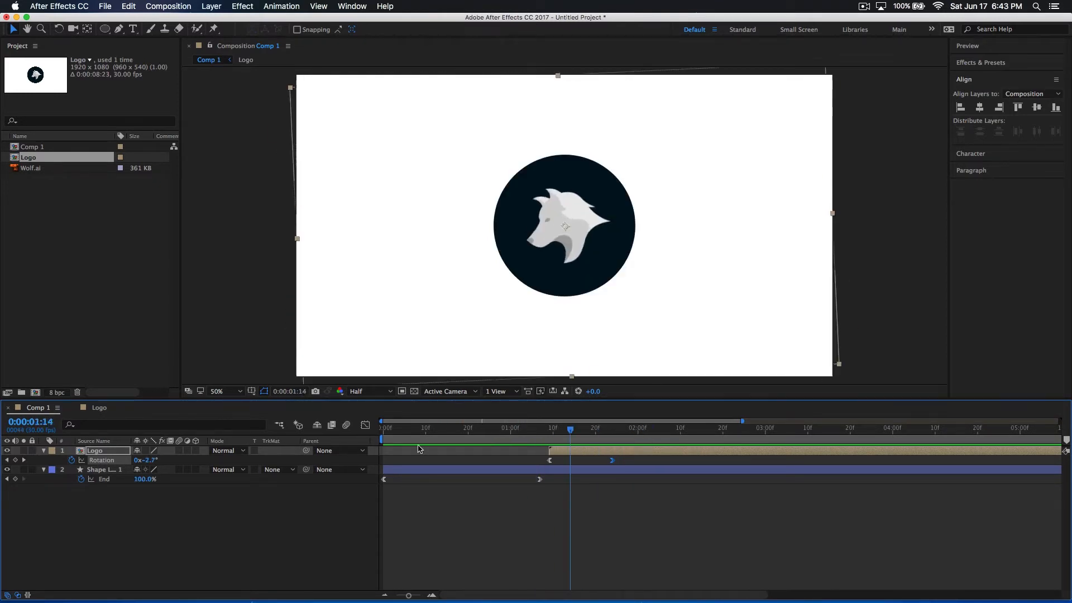
key(space)
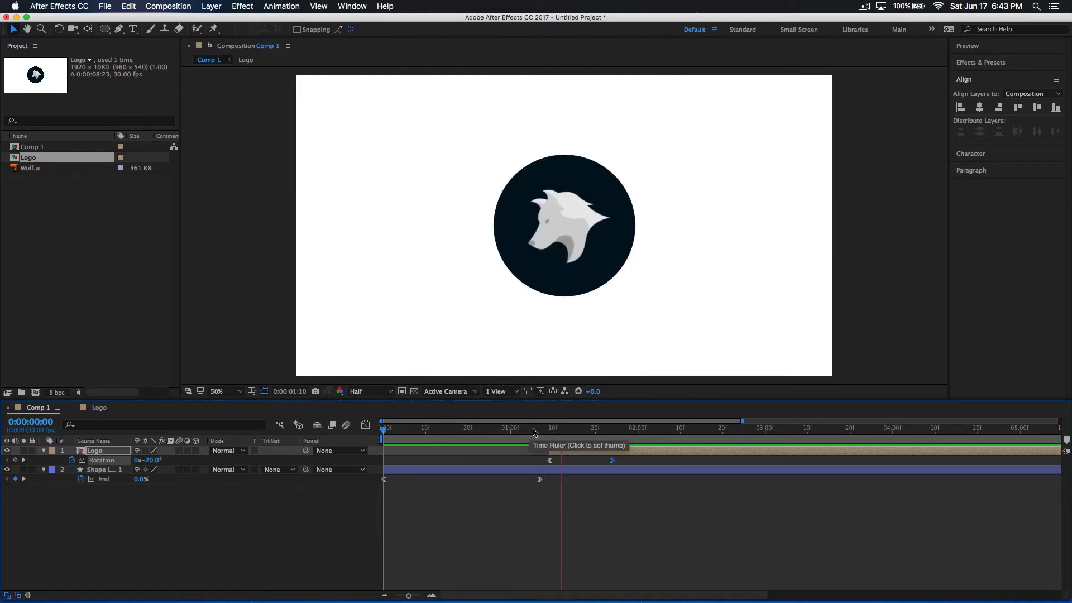
drag(519, 437, 518, 461)
Duplicate the circle outline's shape layer in Comp 1
click(450, 493)
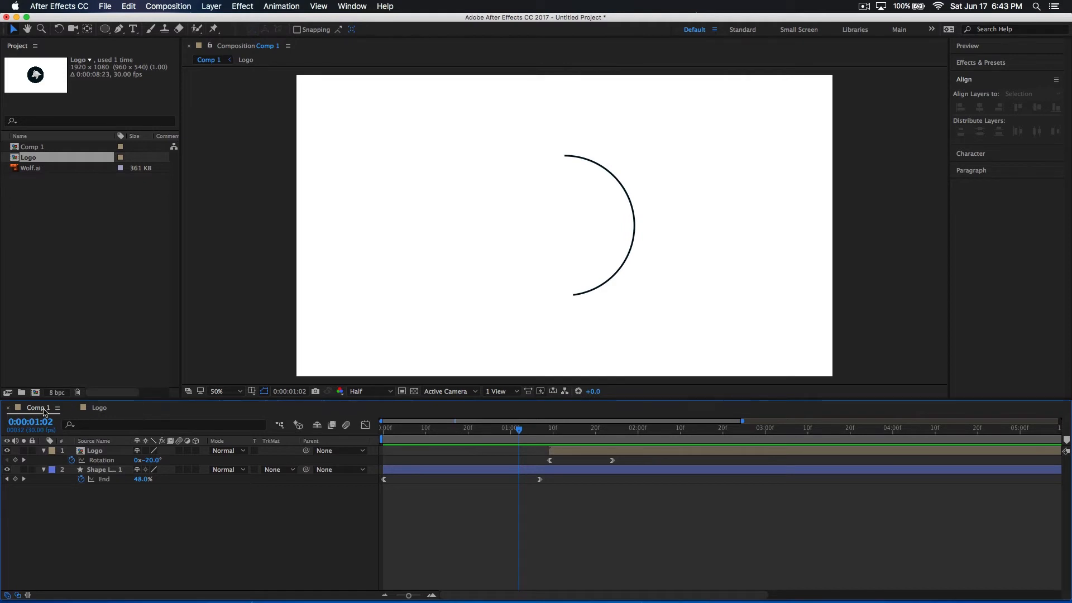
click(112, 474)
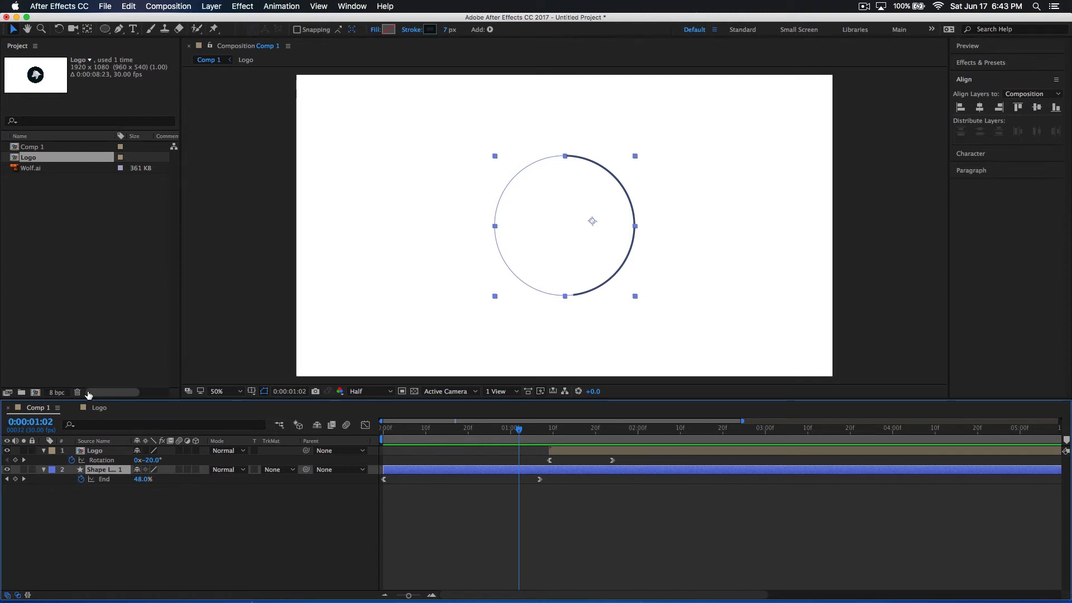
key(super+d)
drag(110, 475, 254, 467)
click(106, 517)
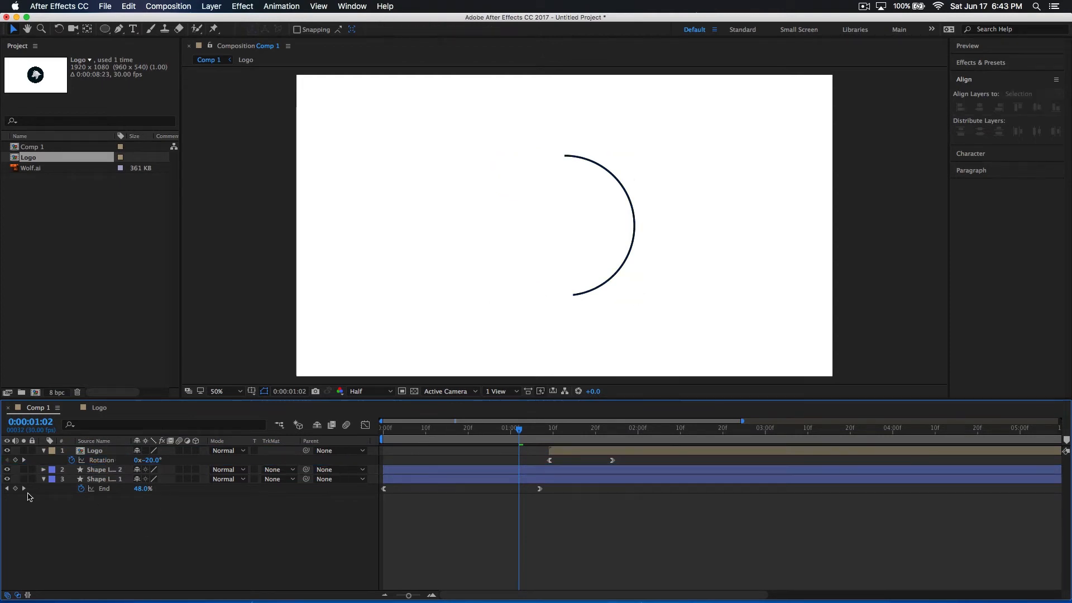
Expand the duplicated outline layer's contents and delete its Trim Paths 1
click(44, 469)
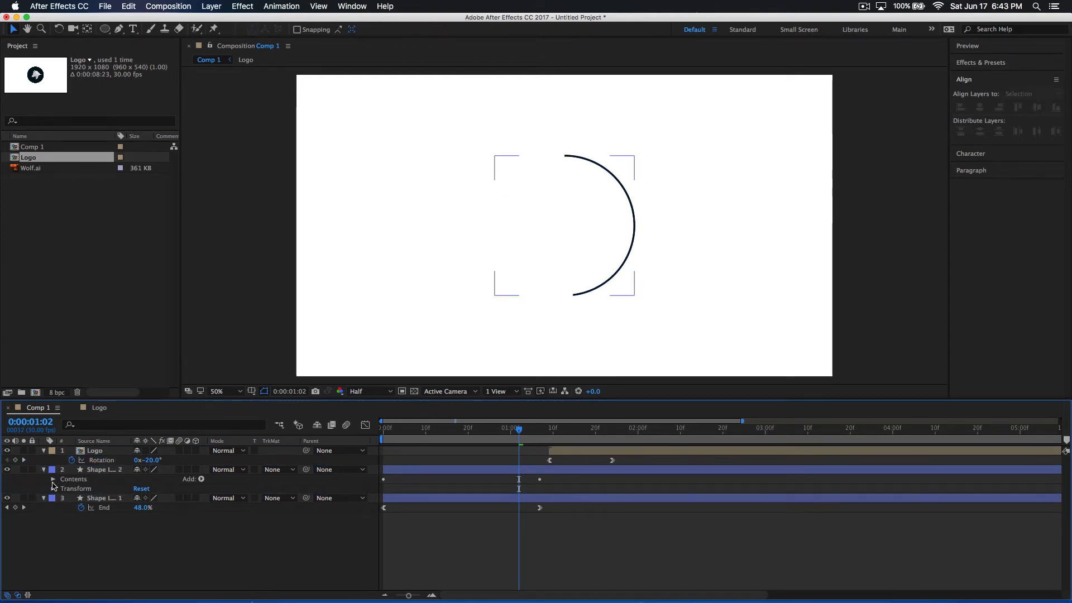
click(53, 479)
click(70, 498)
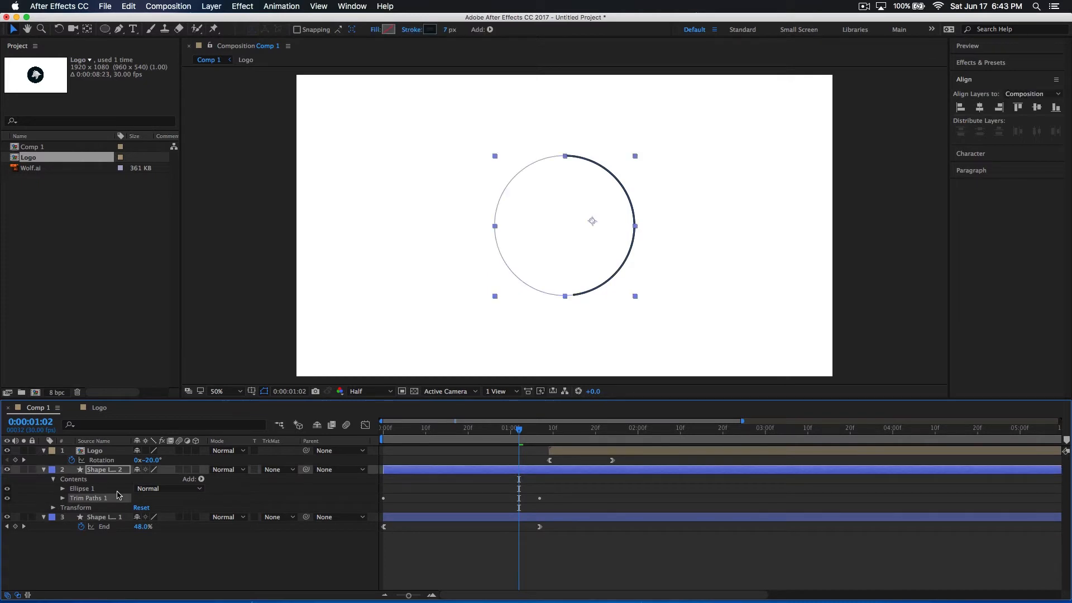
key(Delete)
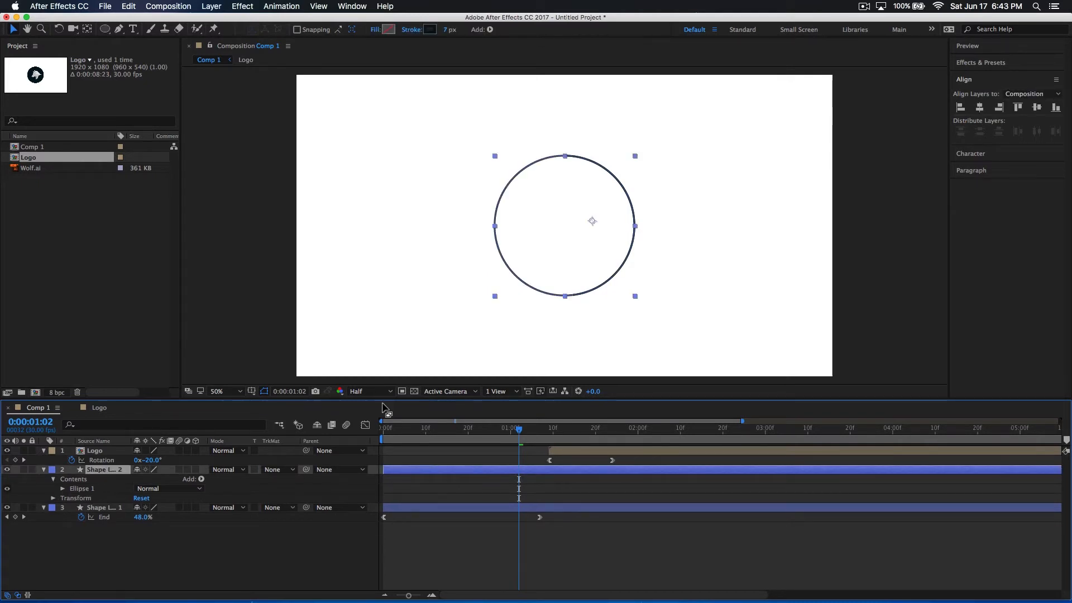
Trim the start of the duplicated outline layer to 0:00:01:09, matching the Logo layer's start
mouse_move(535, 444)
mouse_down()
mouse_move(561, 445)
mouse_move(541, 444)
mouse_move(552, 440)
mouse_up()
drag(383, 469, 549, 468)
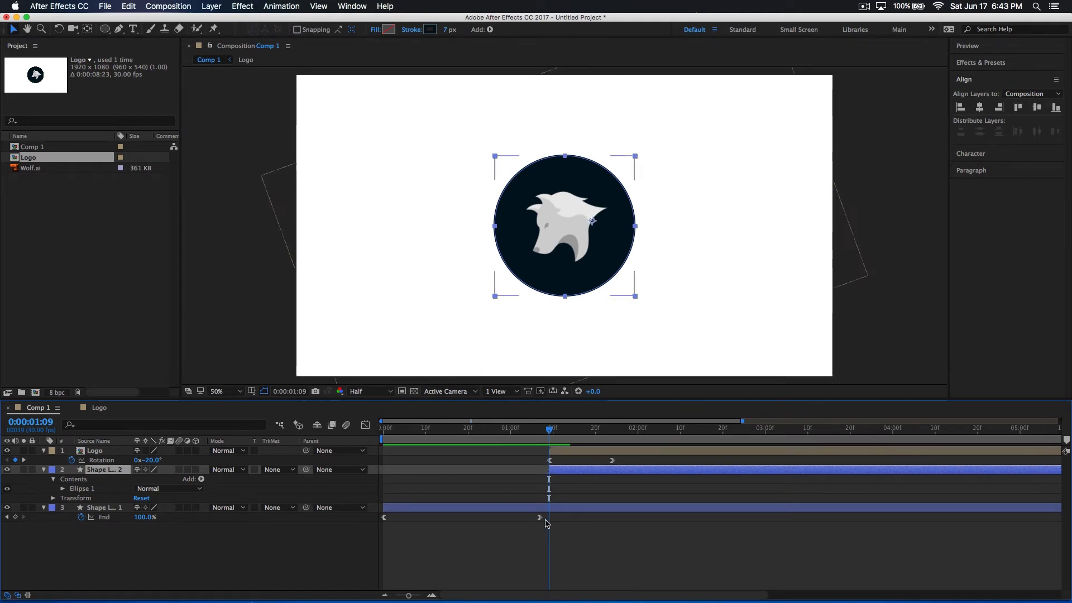
mouse_move(547, 436)
mouse_down()
mouse_move(505, 435)
mouse_move(572, 435)
mouse_move(535, 435)
mouse_move(564, 436)
mouse_move(546, 439)
mouse_up()
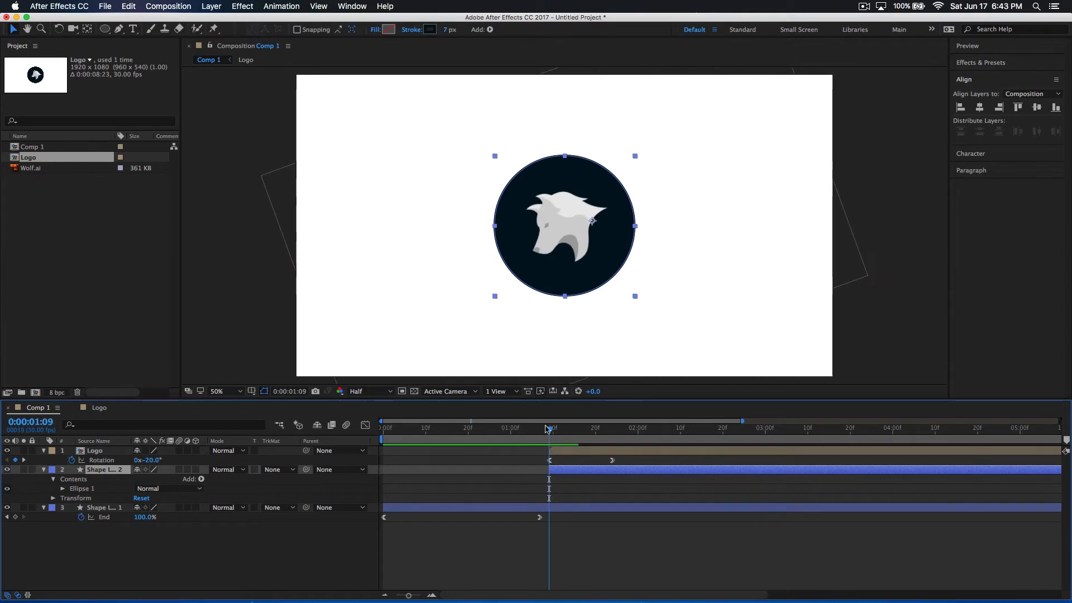
Set the duplicated outline's stroke width to 10 px and add a Stroke Width keyframe at 0:00:01:09
drag(448, 32, 450, 30)
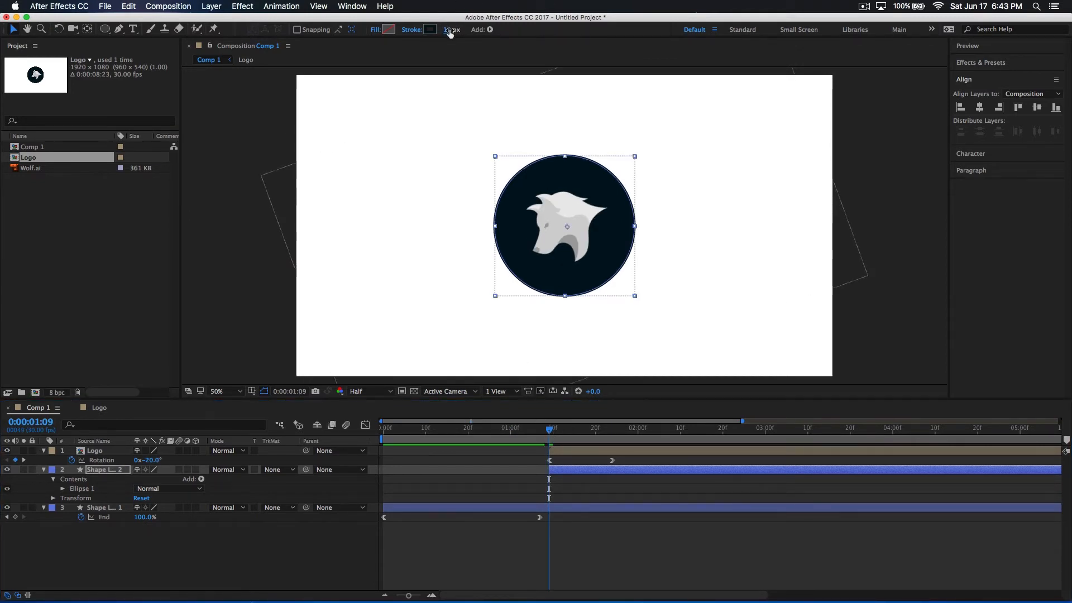
click(62, 488)
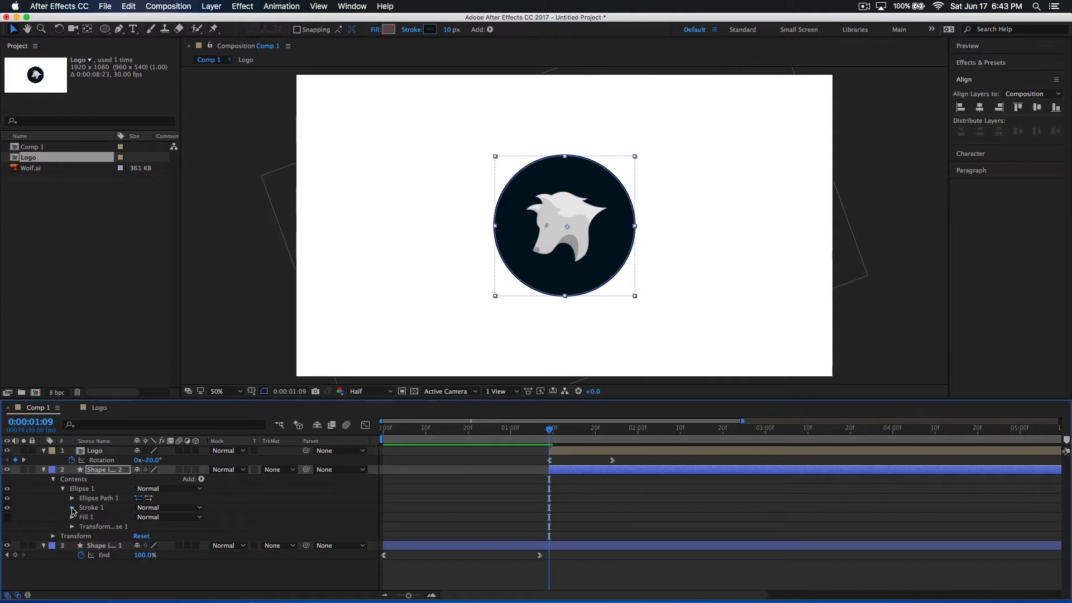
click(72, 508)
scroll(111, 530, down, 1)
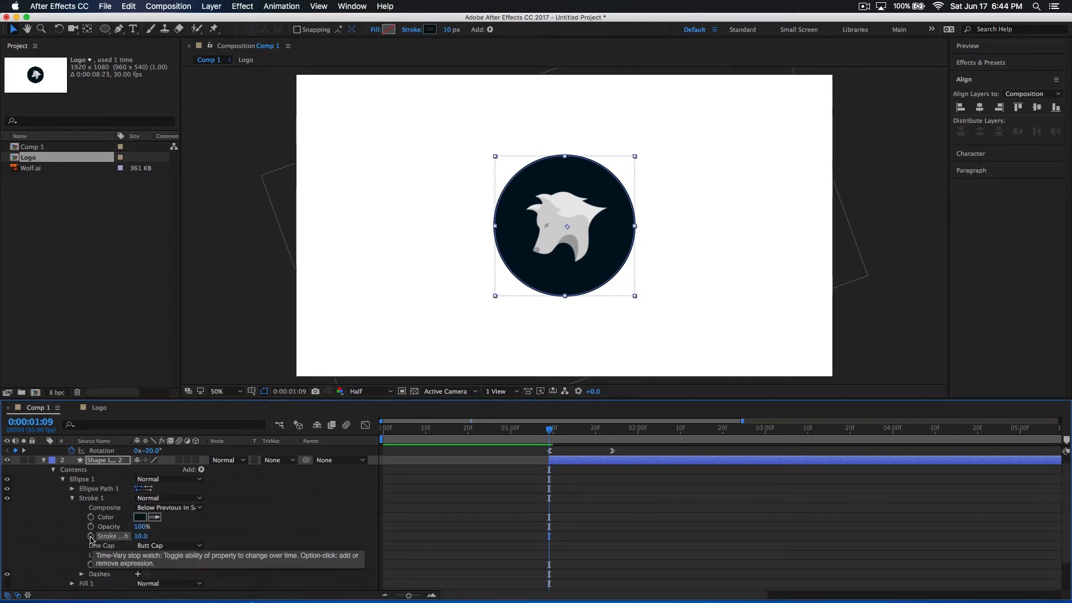
click(91, 537)
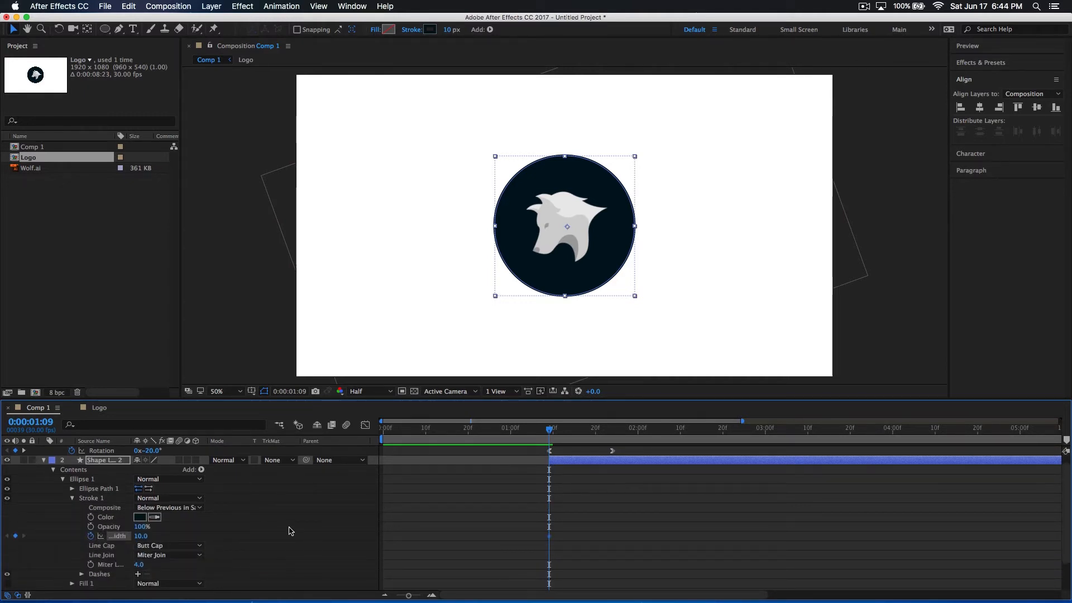
scroll(507, 480, down, 1)
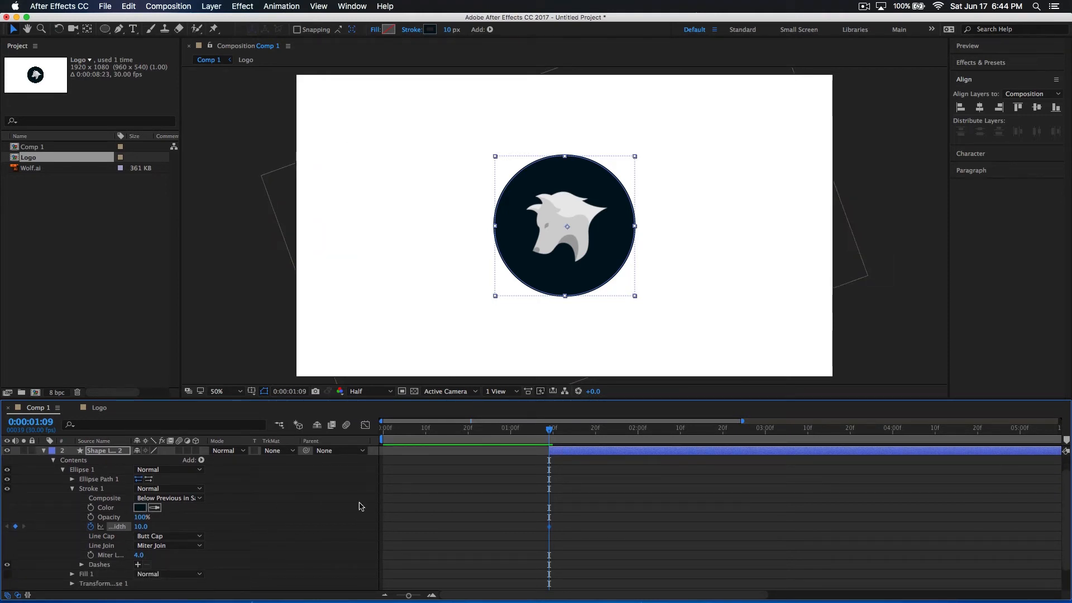
Expand Ellipse Path 1 of the duplicated outline and add a Size keyframe at 0:00:01:09
drag(631, 437, 766, 439)
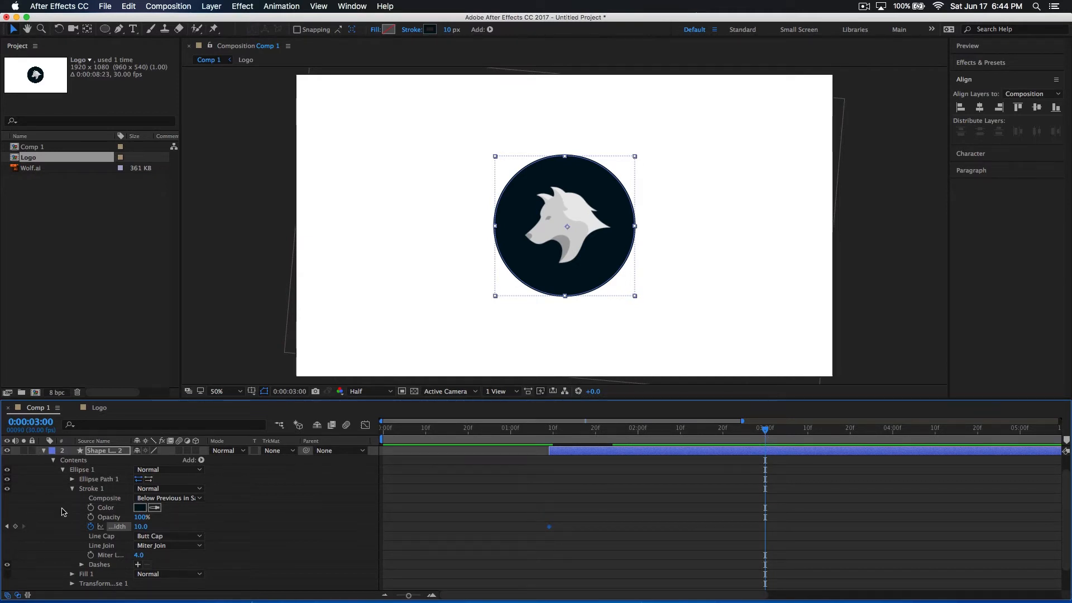
key(j)
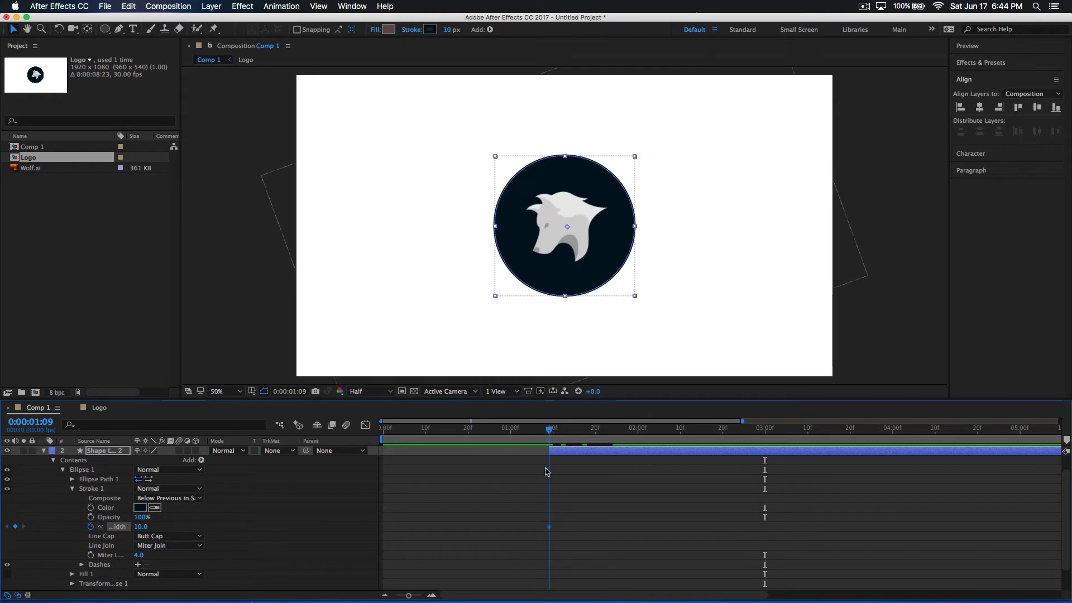
scroll(77, 473, up, 1)
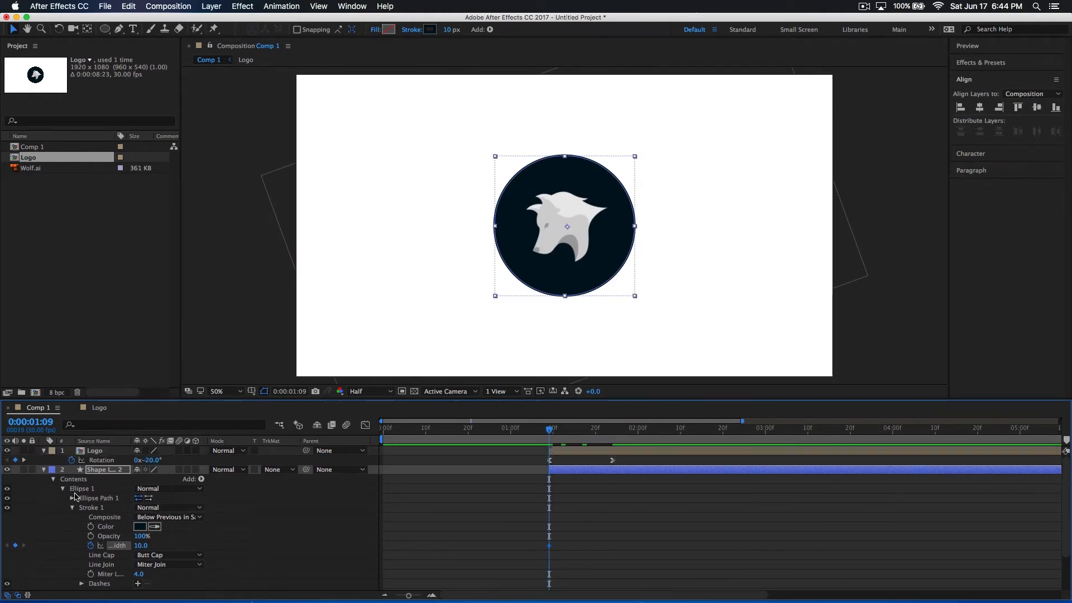
click(71, 499)
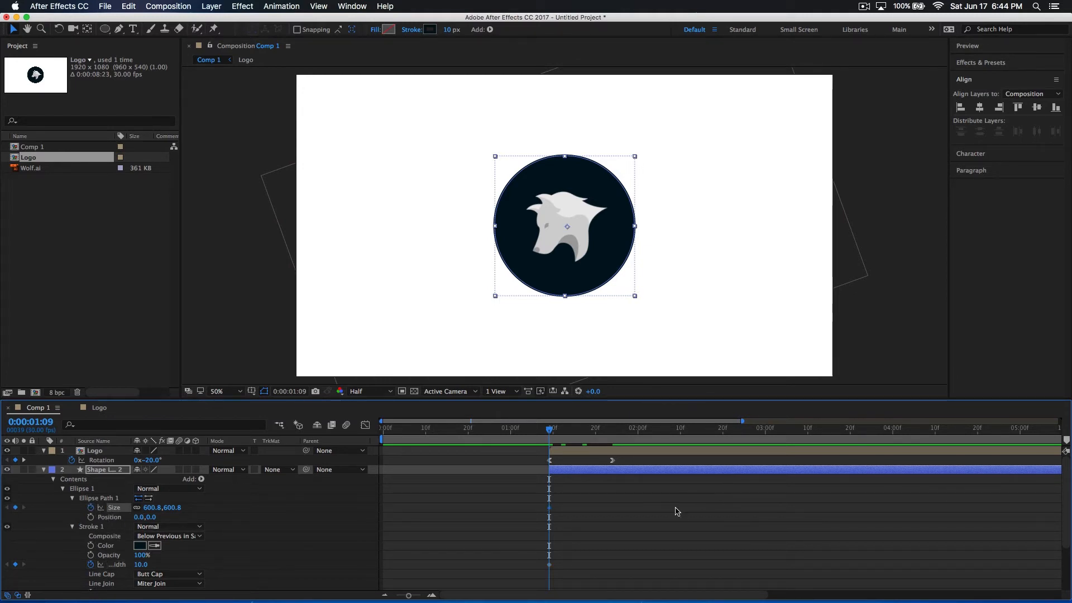
At 0:00:03:00, set the duplicated outline's ellipse Size to 864.8 and its Stroke Width to 0
drag(623, 437, 765, 447)
mouse_move(160, 508)
mouse_down()
mouse_move(310, 506)
mouse_move(285, 510)
mouse_move(326, 516)
mouse_up()
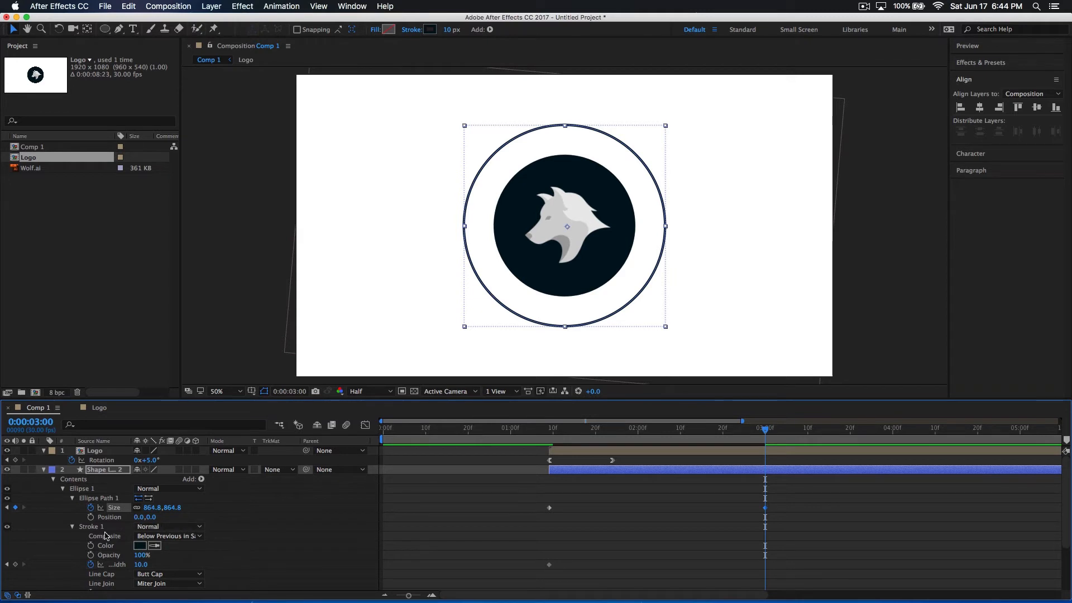
scroll(117, 541, down, 3)
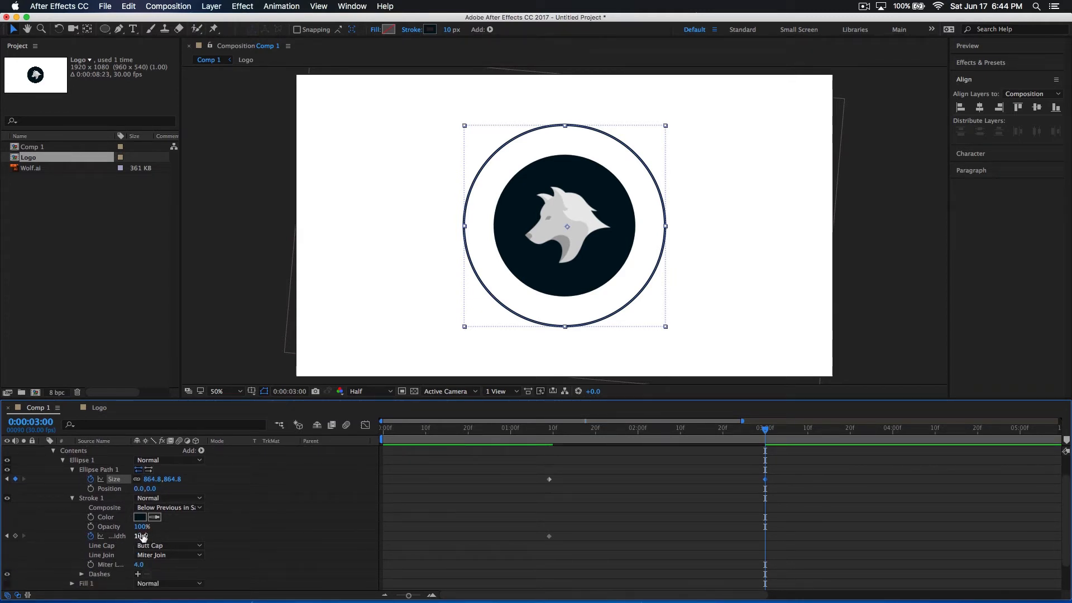
drag(134, 536, 95, 536)
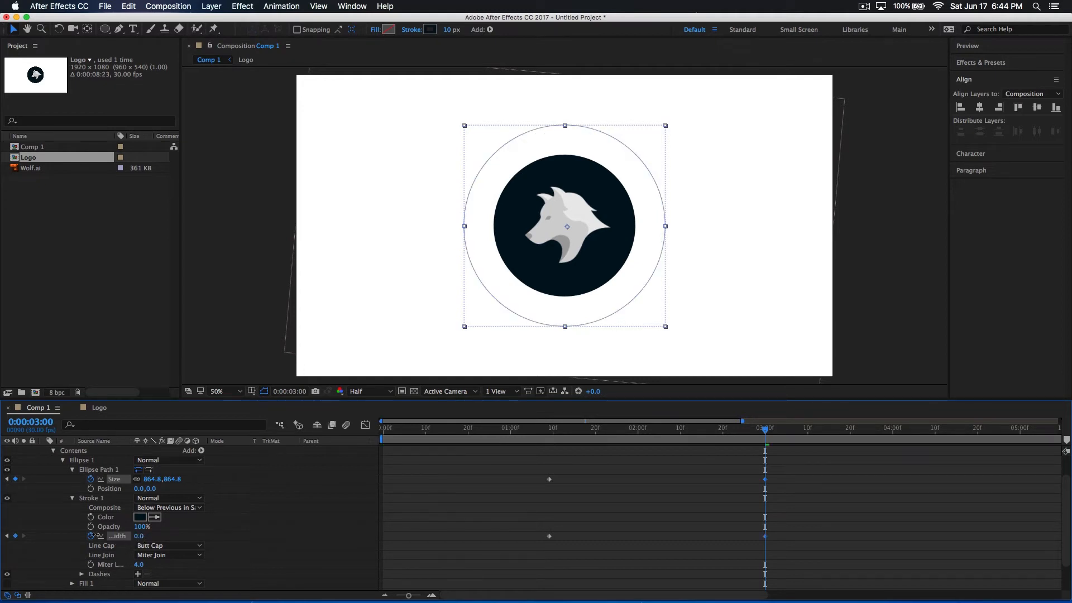
Play back the expanding, thinning outline several times, starting before the logo appears
drag(766, 439, 452, 441)
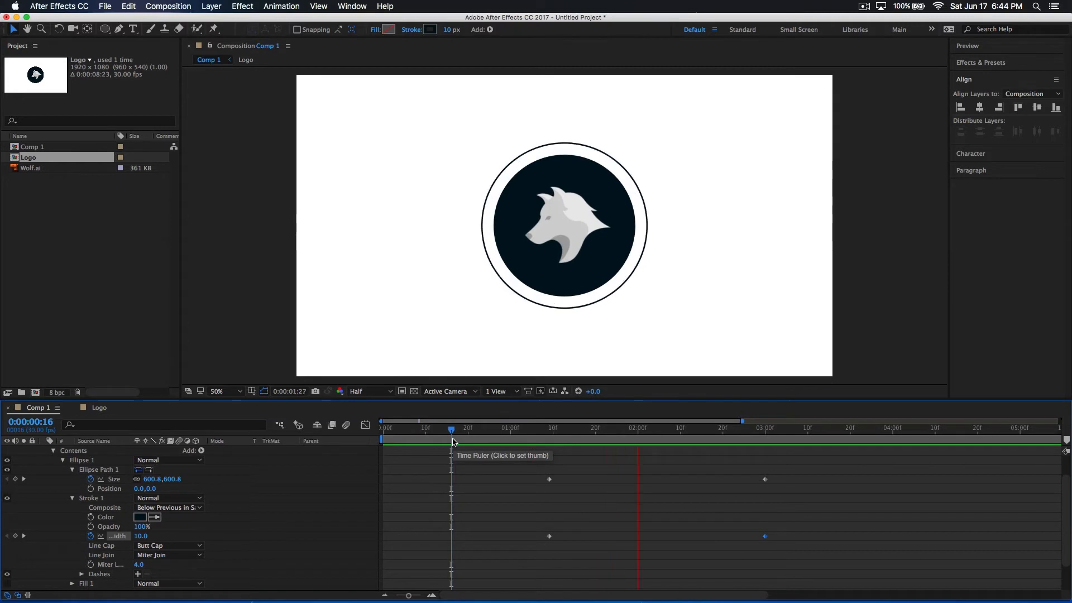
drag(452, 440, 506, 434)
key(space)
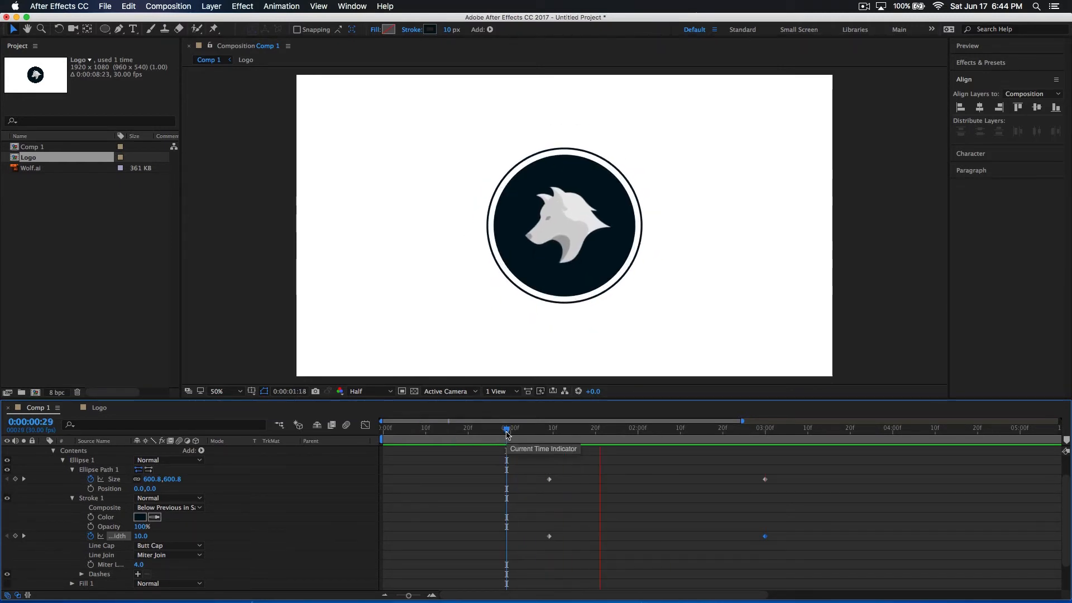
key(space)
key(space)
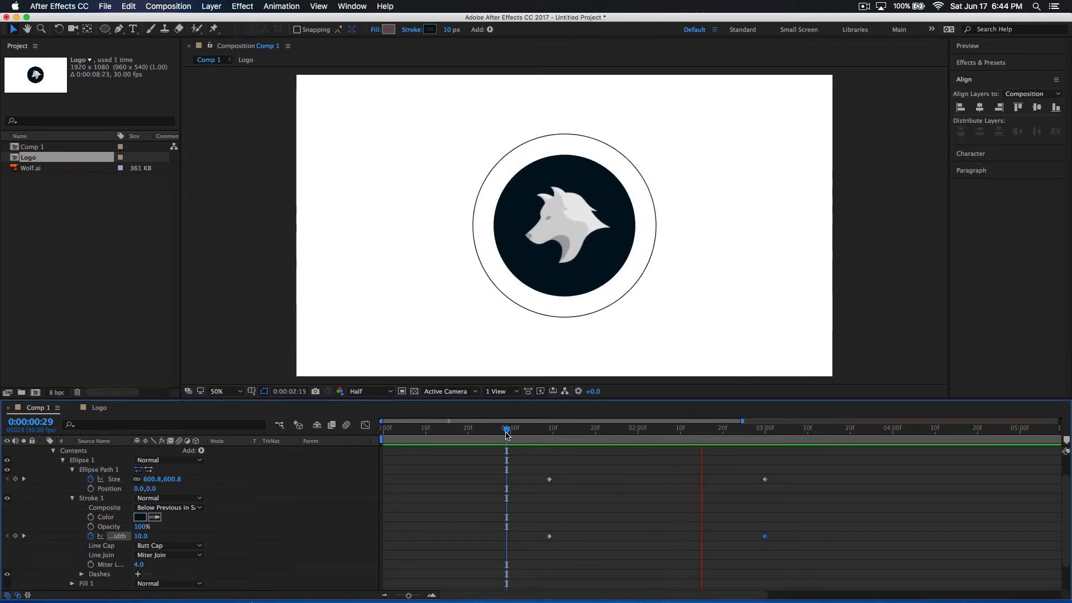
mouse_move(507, 433)
mouse_down()
mouse_move(681, 457)
mouse_move(664, 471)
mouse_move(616, 475)
mouse_up()
Reshape the Size speed graph so the outline expands fast right after 0:00:01:09 and eases to zero speed at 0:00:03:00
drag(817, 474, 561, 479)
click(704, 493)
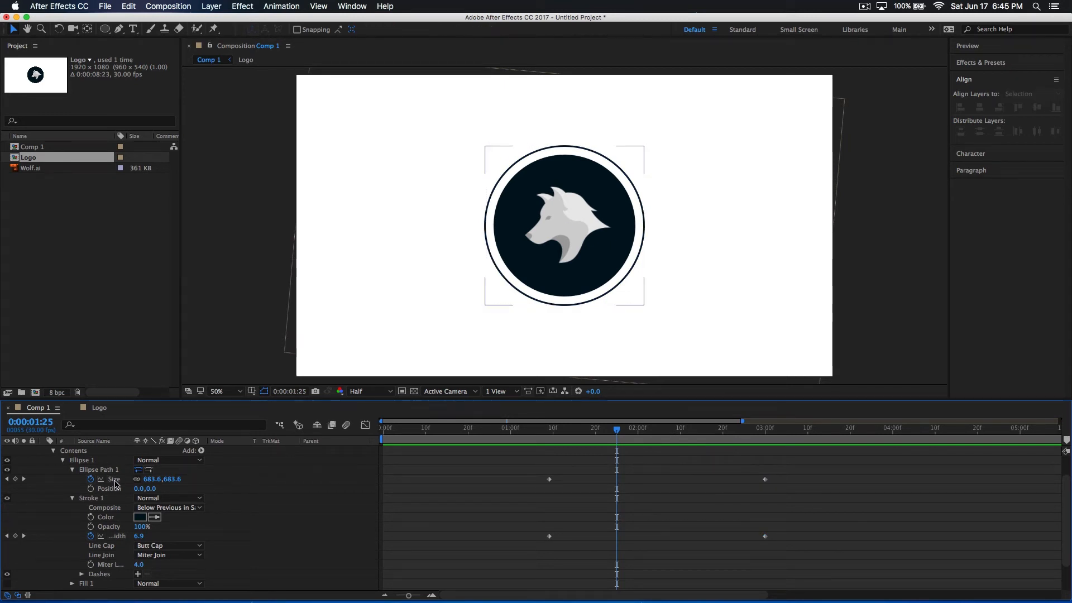
click(114, 480)
click(365, 426)
mouse_move(550, 453)
mouse_down()
mouse_move(556, 497)
mouse_move(548, 454)
mouse_up()
key(super+z)
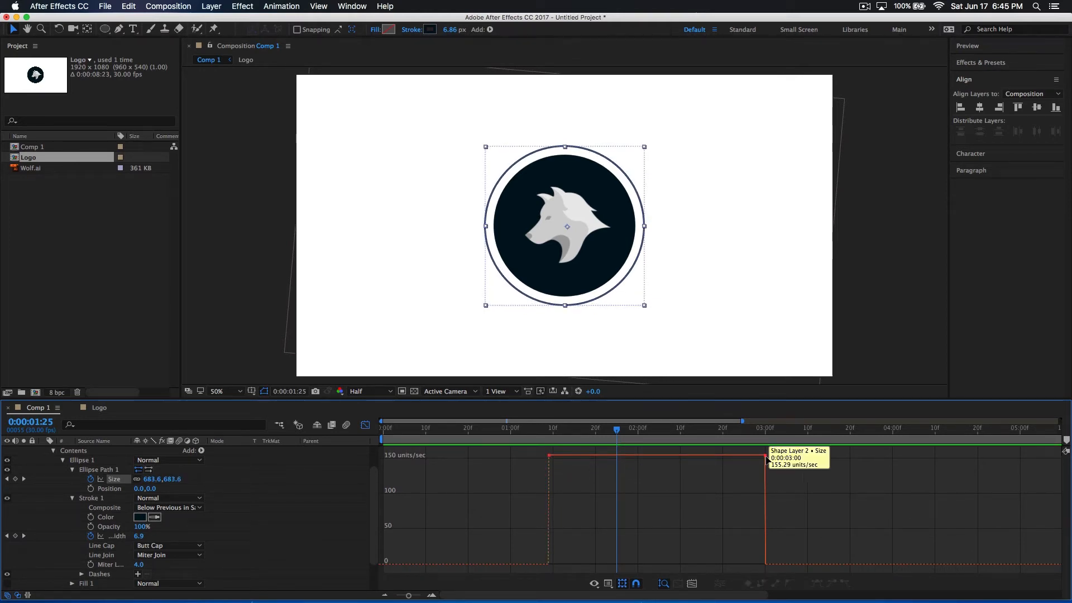
drag(766, 456, 640, 571)
drag(565, 540, 556, 542)
Replay the eased outline expansion from 0:00:01:02 and scrub towards its end
click(503, 437)
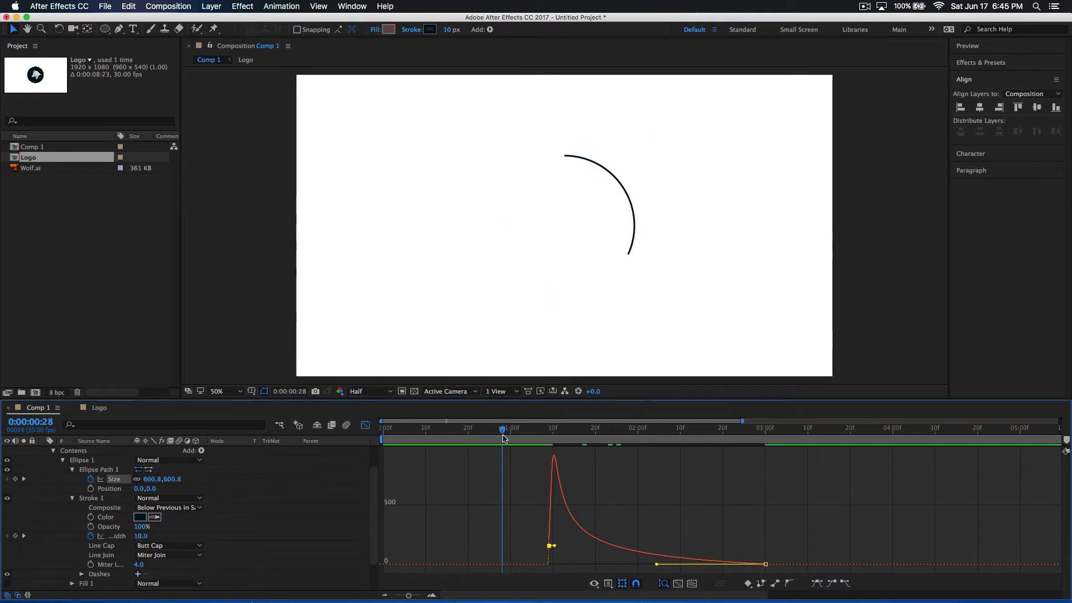
click(518, 431)
key(space)
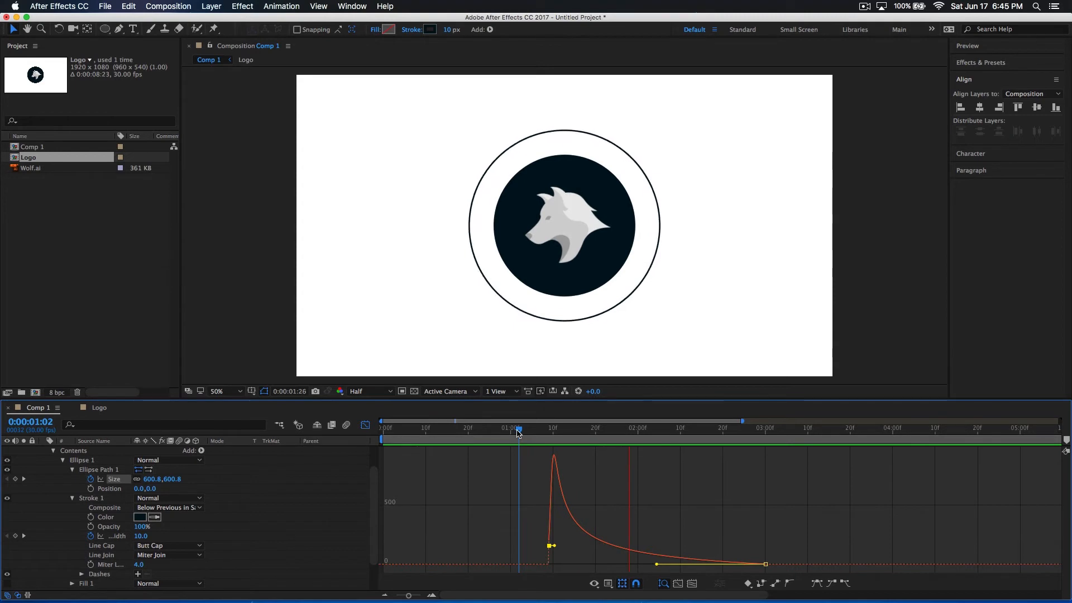
key(space)
drag(638, 450, 730, 461)
Return from the speed graph to the layer view, duplicate the expanding outline layer, and reveal the copy's keyframed properties
click(366, 426)
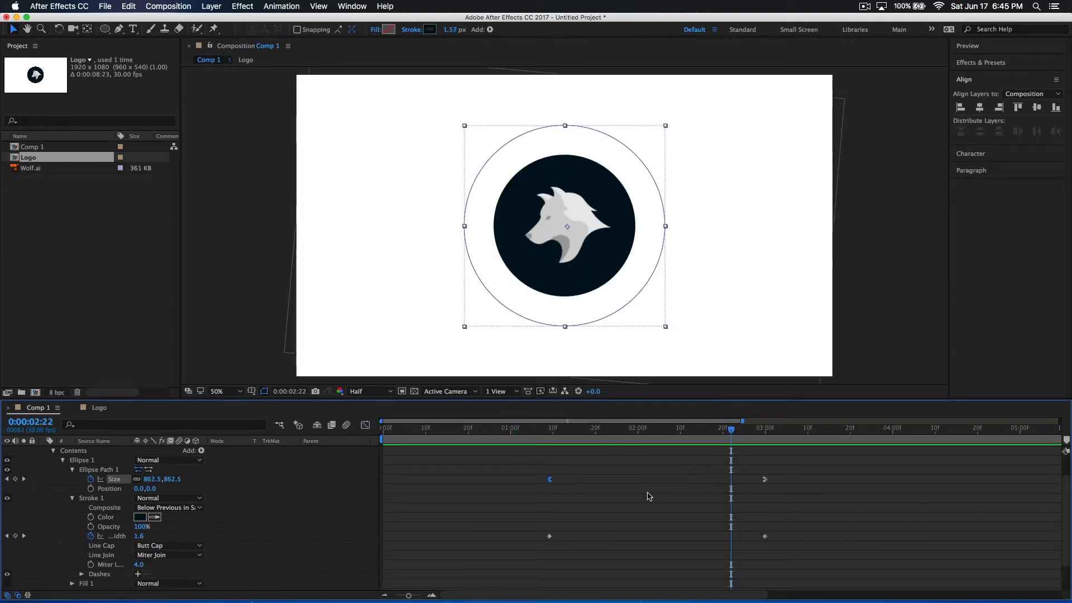
scroll(649, 496, up, 3)
click(577, 471)
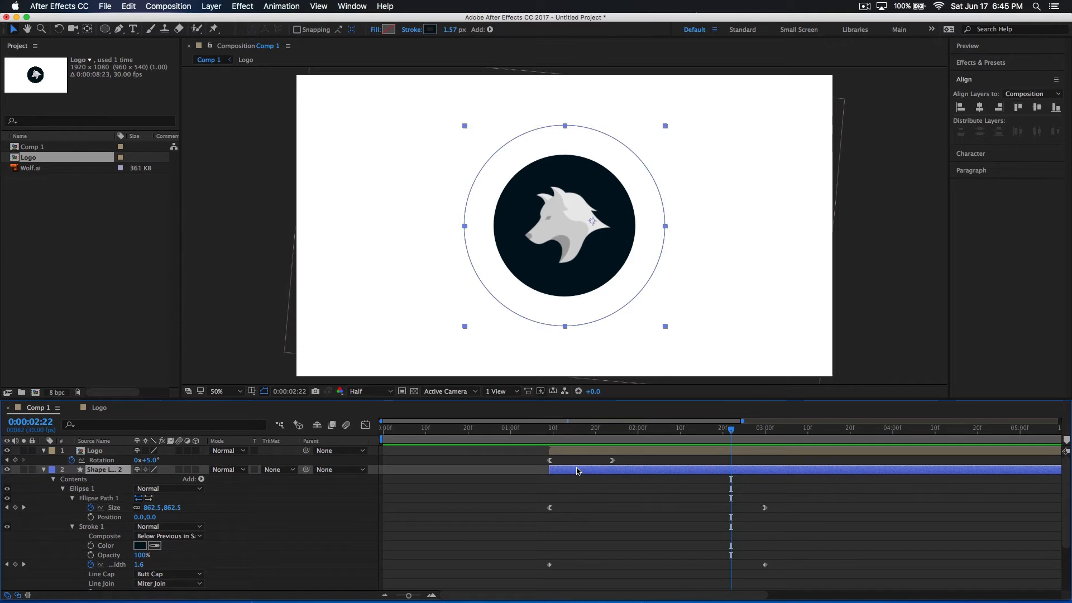
click(44, 473)
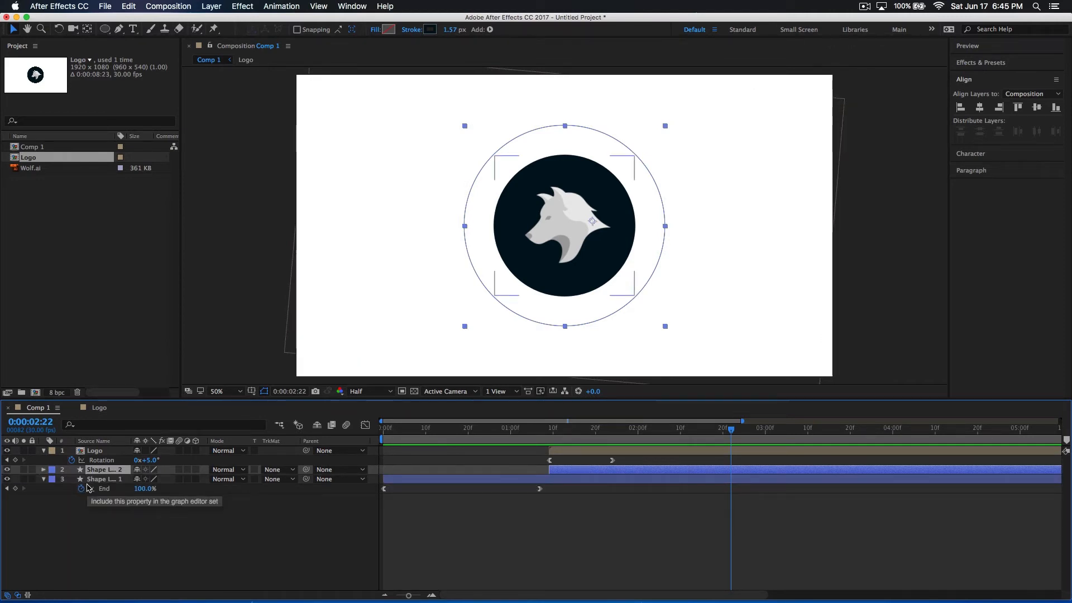
key(super+d)
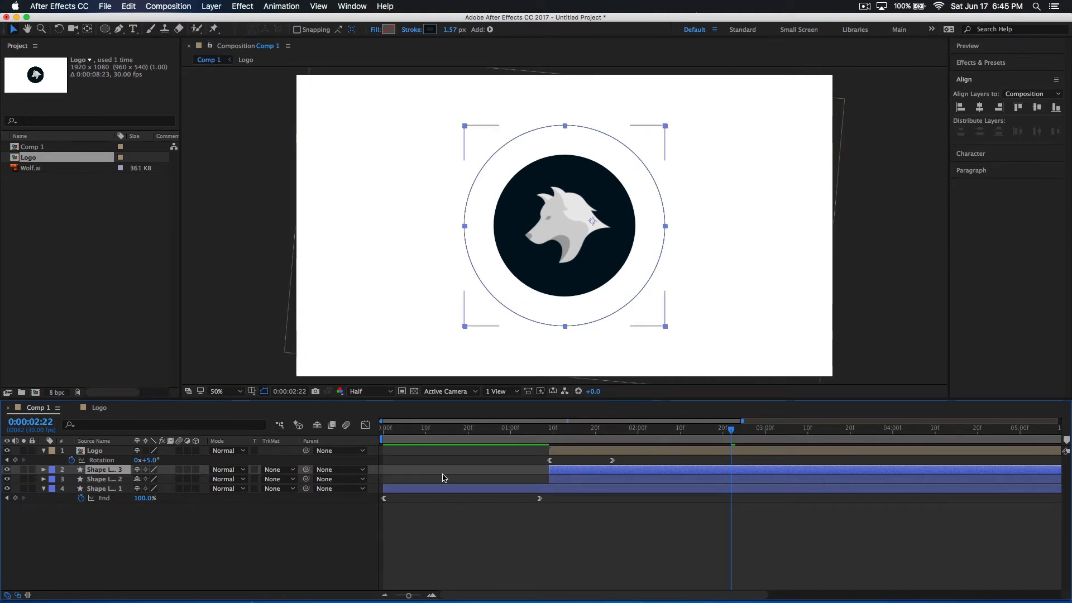
key(u)
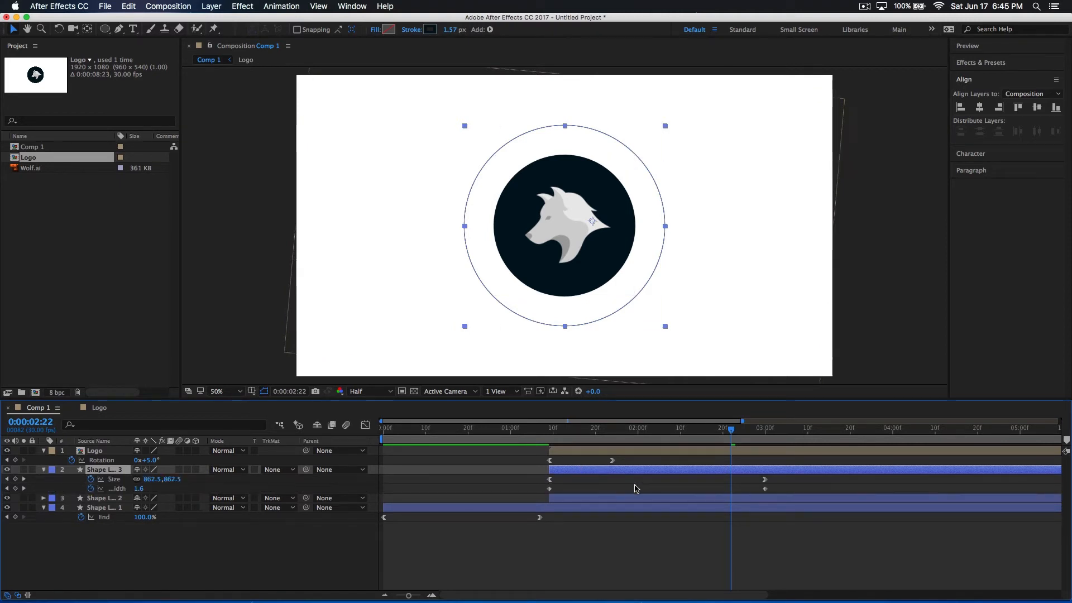
Set the new outline copy's Size to 1126.8 at 0:00:03:00 and its Stroke Width to 15 at 0:00:01:09
mouse_move(731, 429)
mouse_down()
mouse_move(547, 456)
mouse_move(774, 461)
mouse_up()
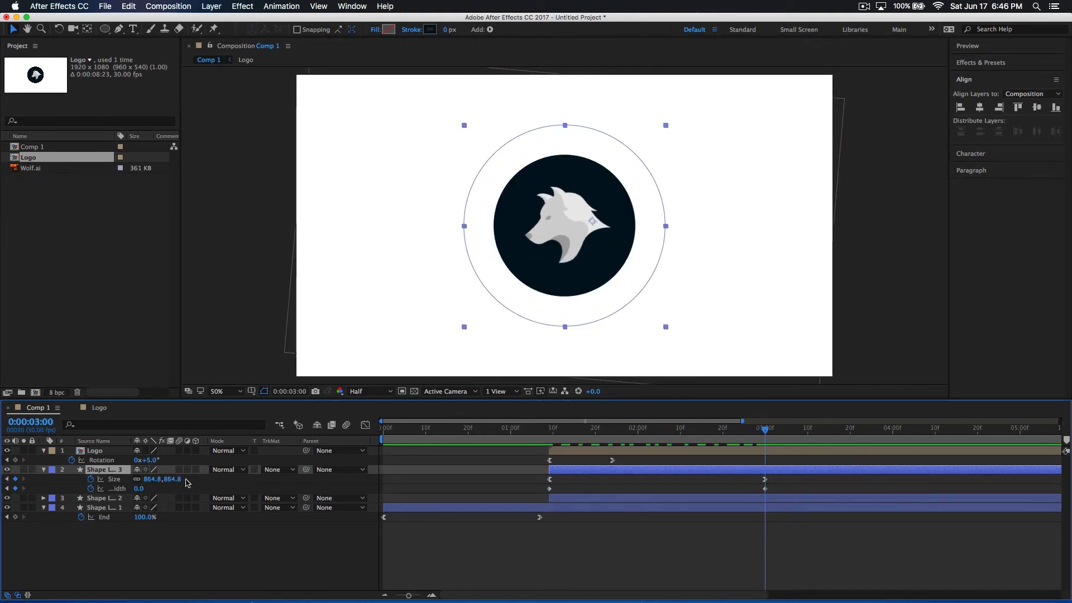
drag(173, 480, 279, 479)
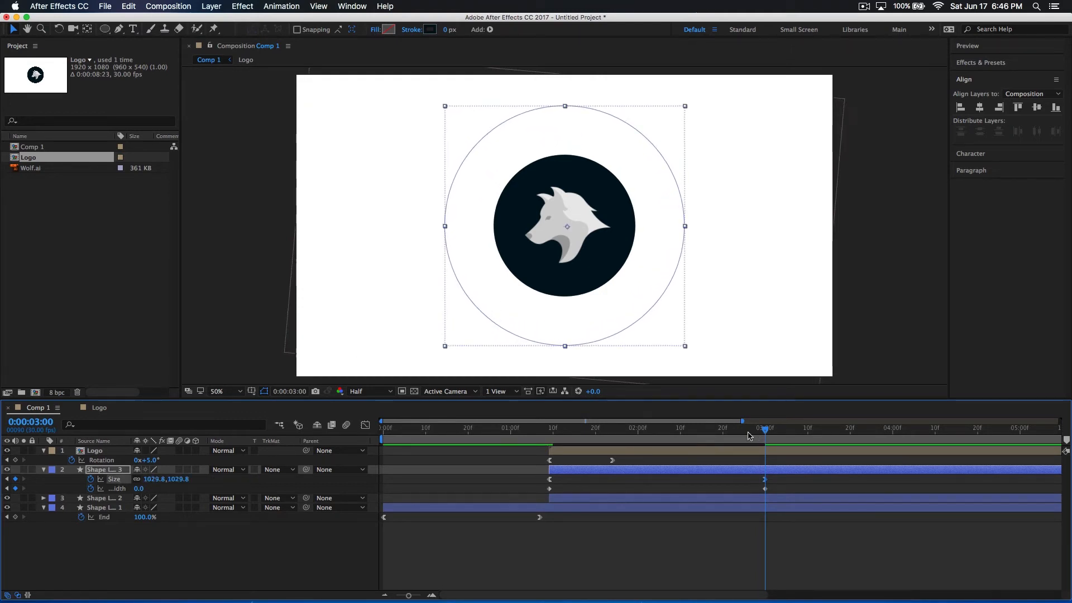
drag(765, 431, 765, 432)
drag(183, 479, 232, 479)
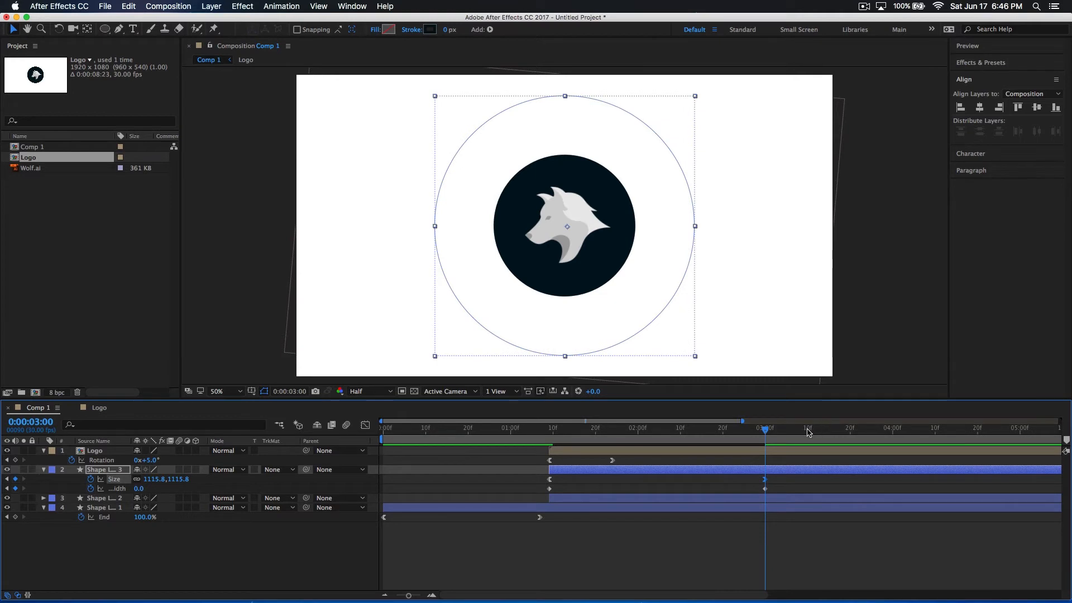
mouse_move(767, 433)
mouse_down()
mouse_move(755, 434)
mouse_move(778, 434)
mouse_move(765, 433)
mouse_up()
drag(181, 479, 466, 479)
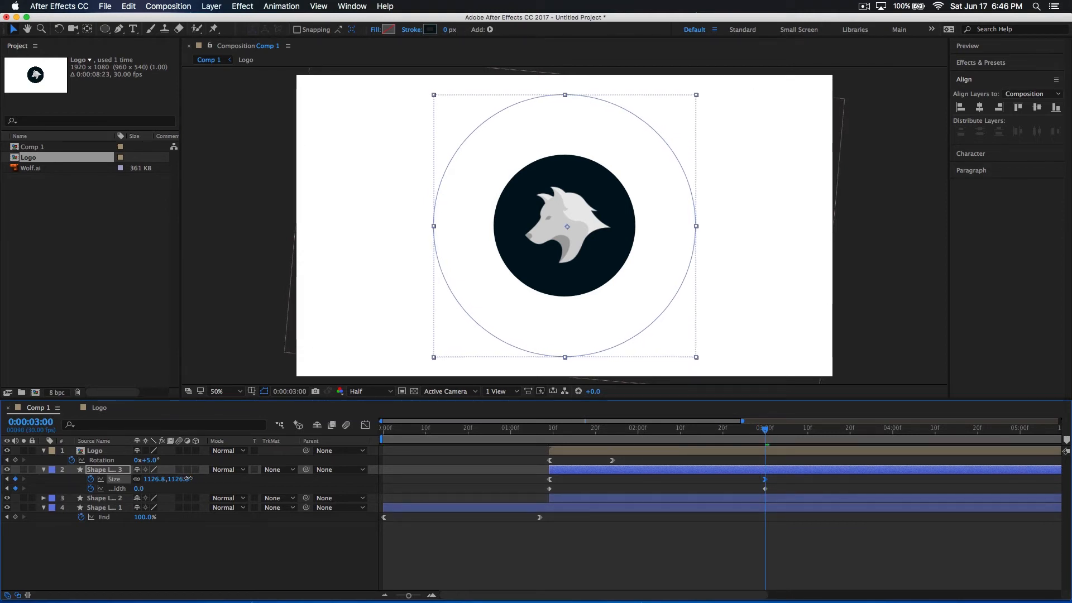
drag(765, 433, 549, 456)
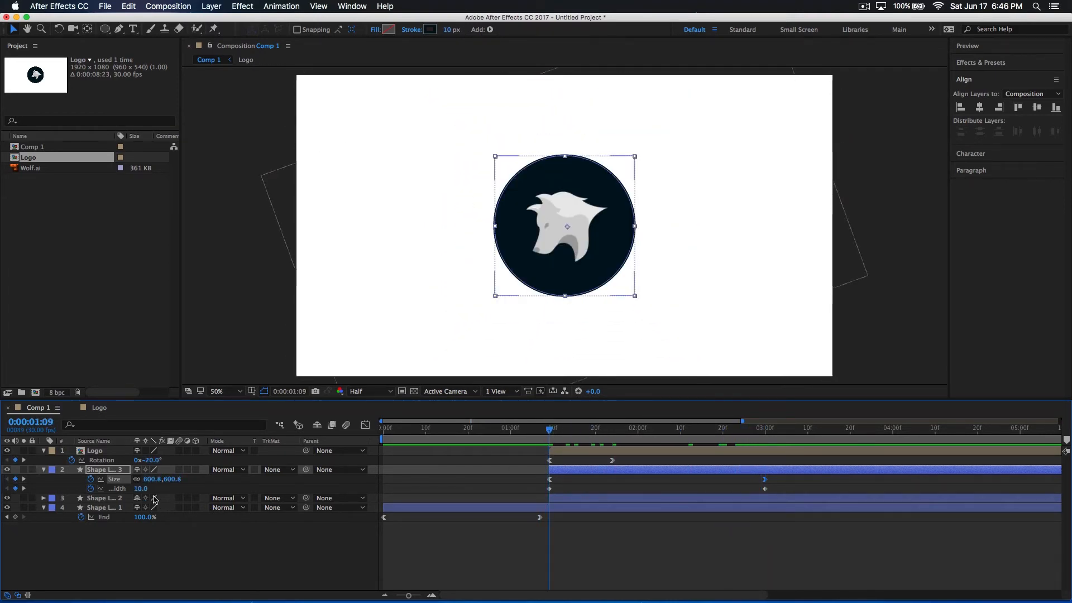
drag(140, 489, 147, 489)
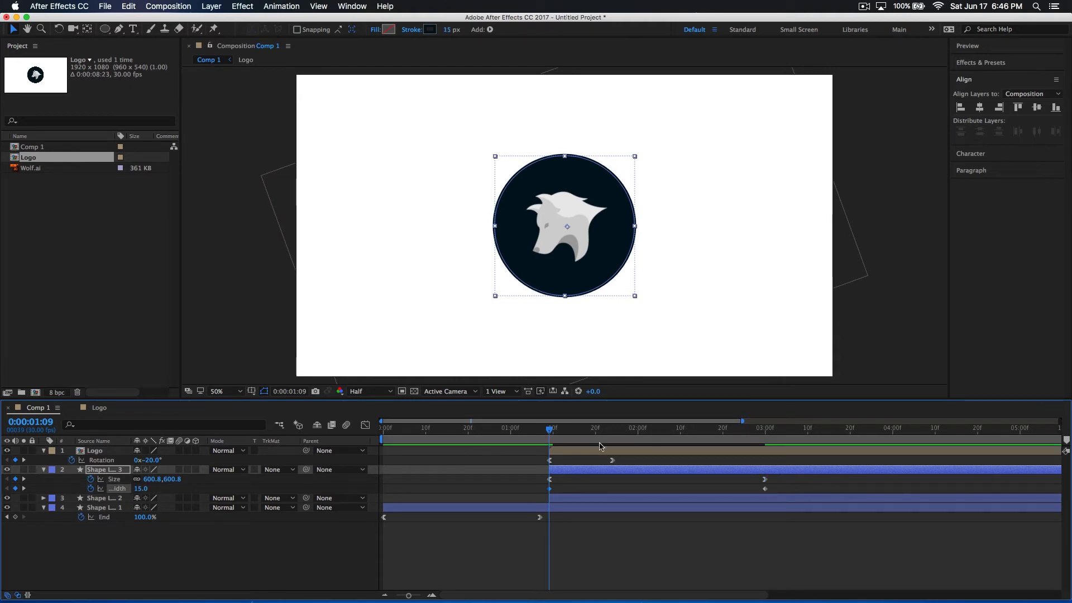
Play back both expanding outlines around the logo from several start points and scrub to 0:00:02:23
drag(548, 436, 471, 469)
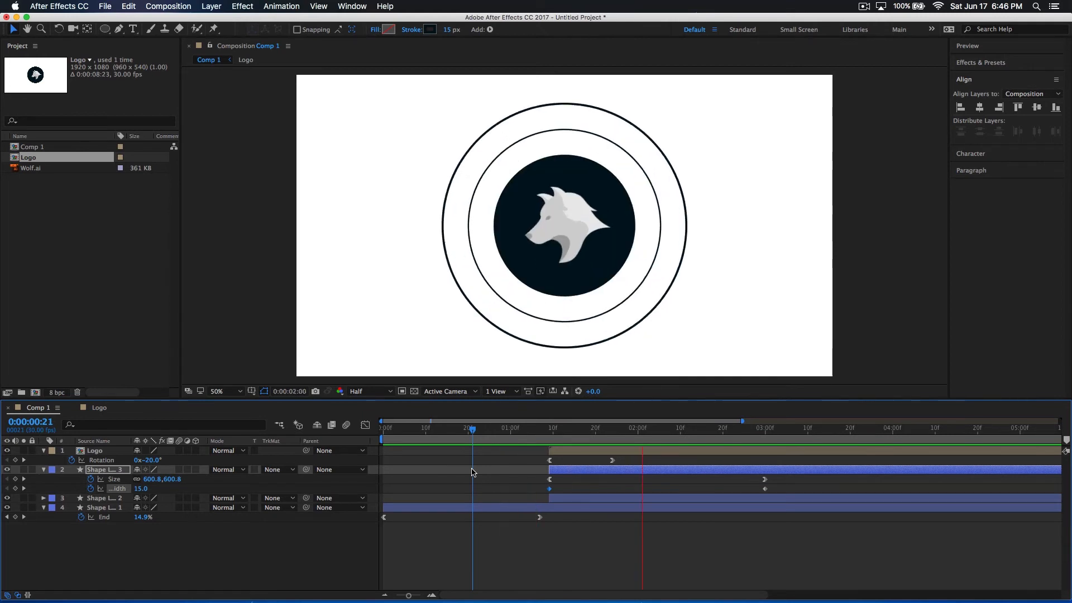
click(530, 434)
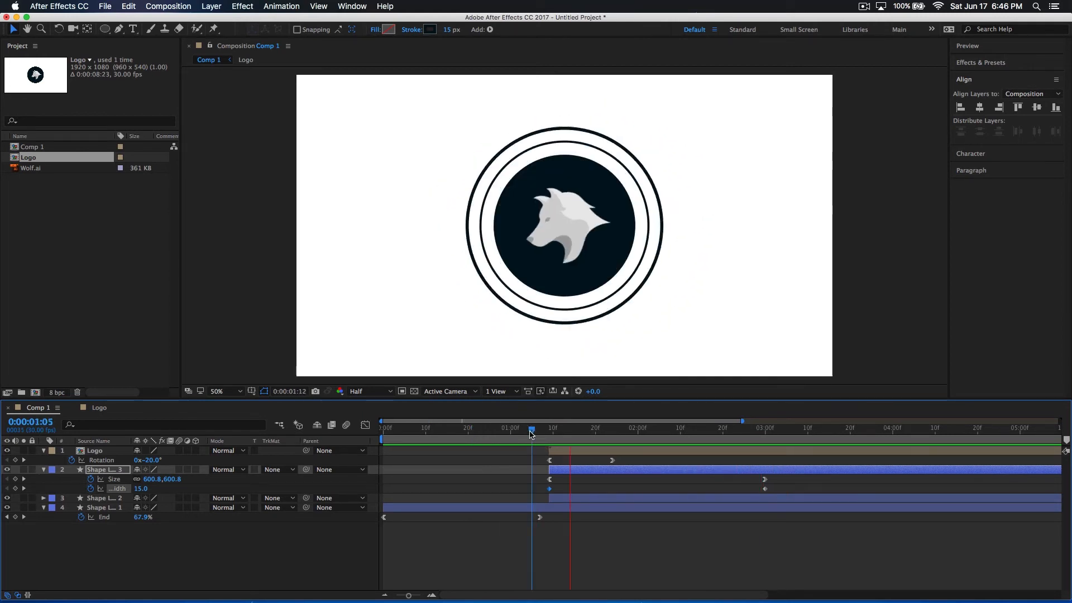
drag(530, 434, 524, 456)
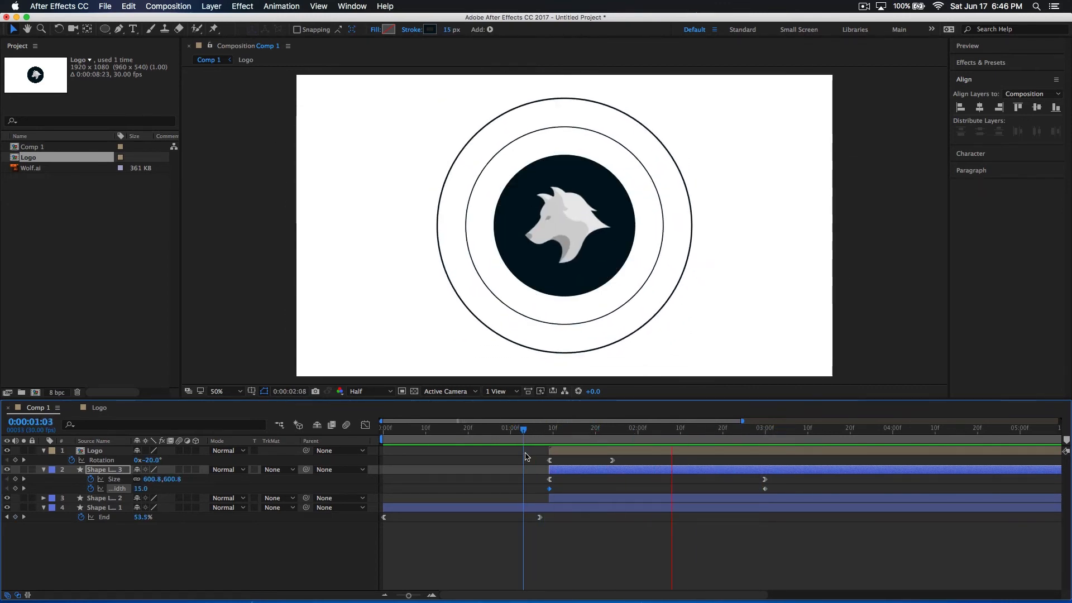
drag(530, 434, 537, 459)
key(space)
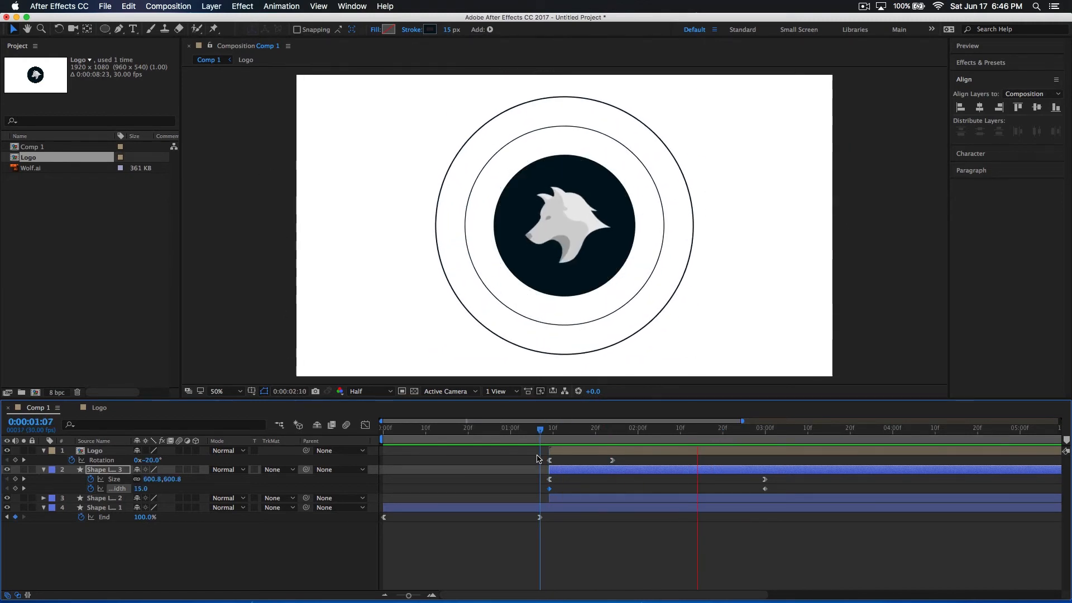
drag(534, 445, 736, 435)
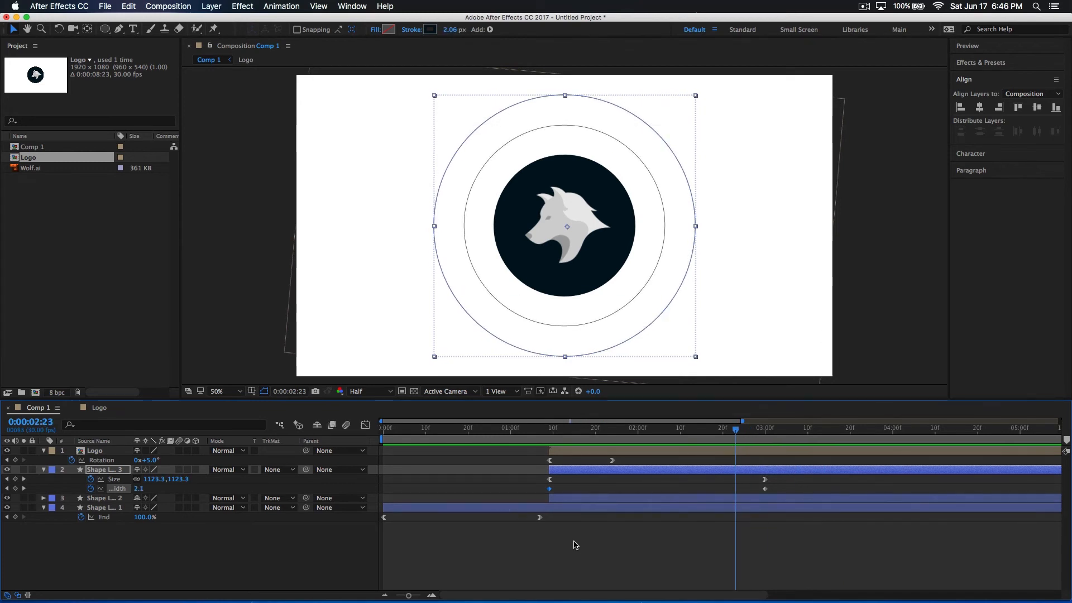
Duplicate the largest expanding outline layer and reveal the copy's keyframed properties
click(575, 555)
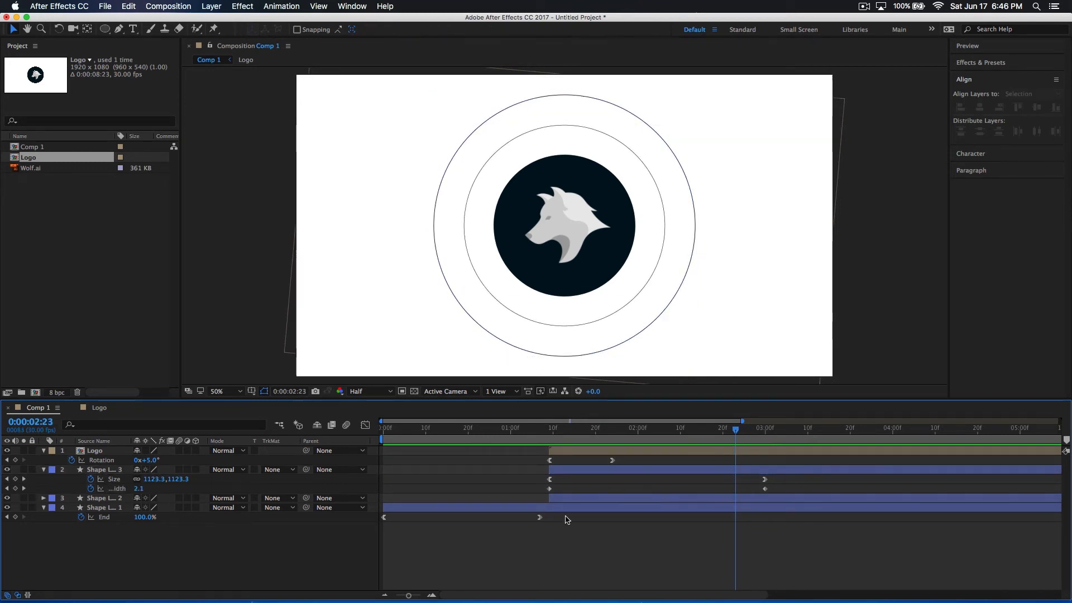
click(566, 469)
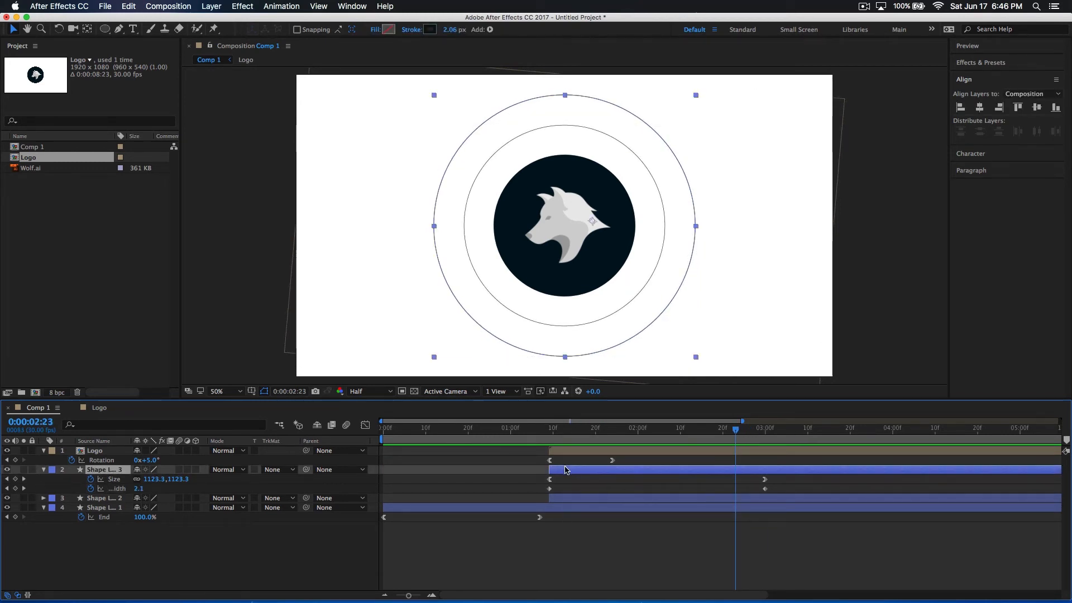
key(super+d)
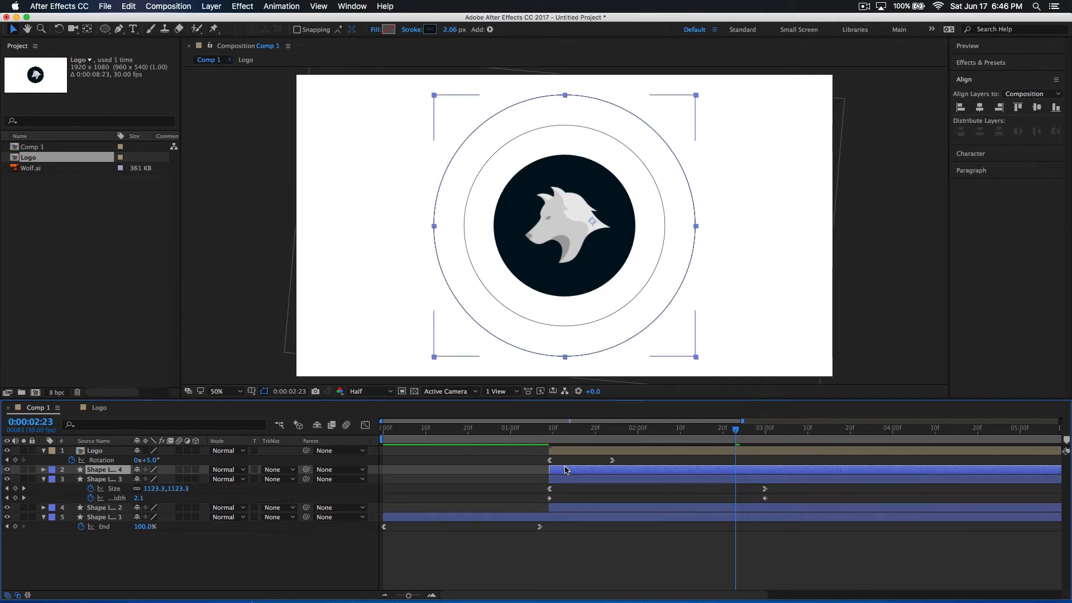
key(u)
Set the new outline copy's Size to 1428.8 at 0:00:03:00 and its Stroke Width to 20 at 0:00:01:09
drag(735, 436, 767, 436)
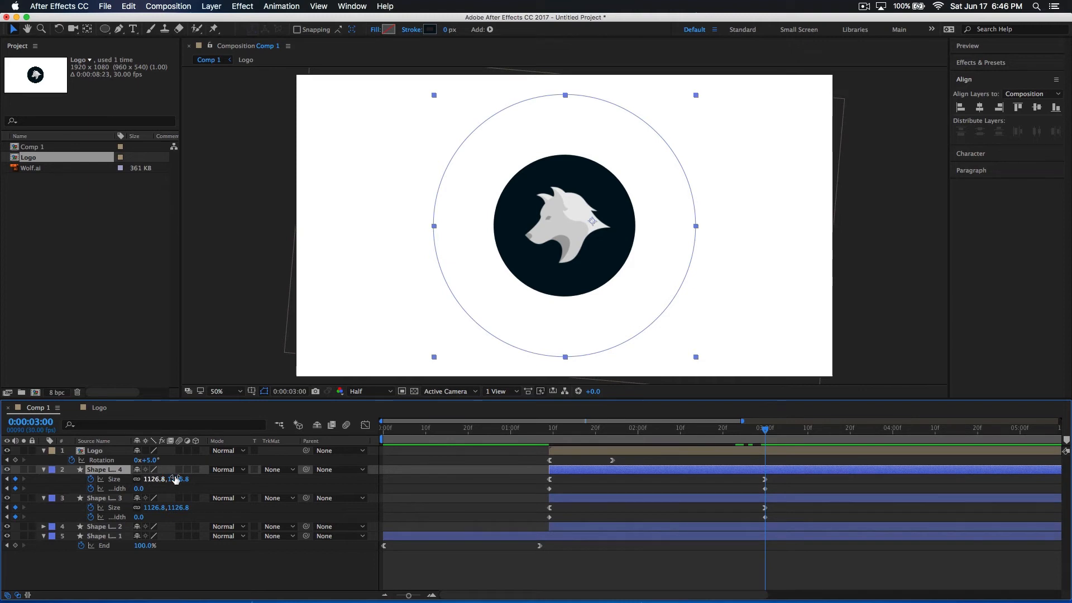
drag(189, 479, 299, 479)
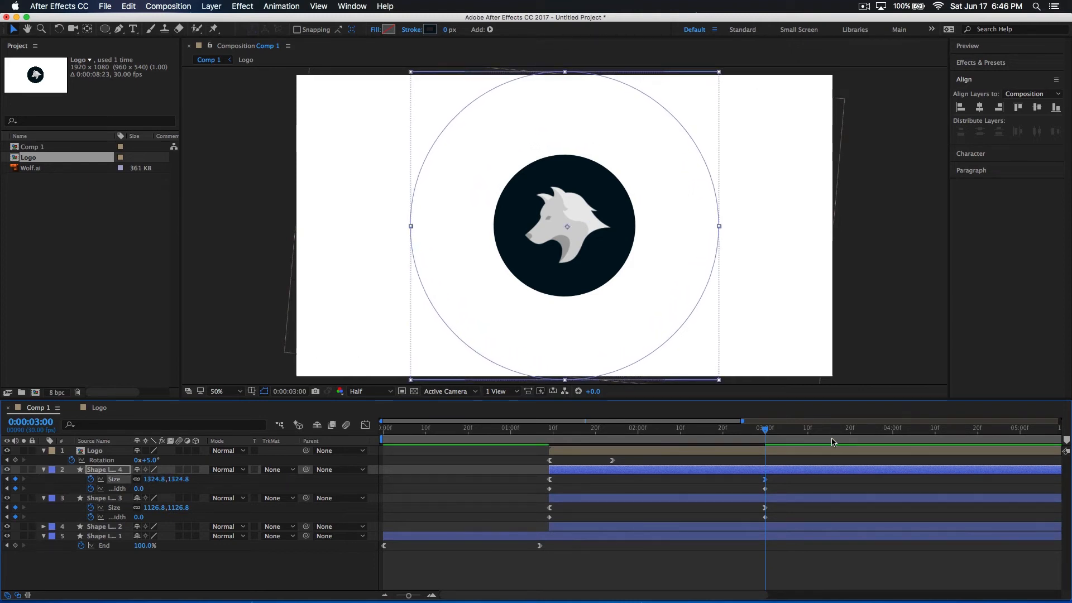
drag(767, 438, 764, 439)
drag(185, 479, 243, 479)
mouse_move(761, 434)
mouse_down()
mouse_move(752, 434)
mouse_move(790, 434)
mouse_move(752, 438)
mouse_move(771, 438)
mouse_up()
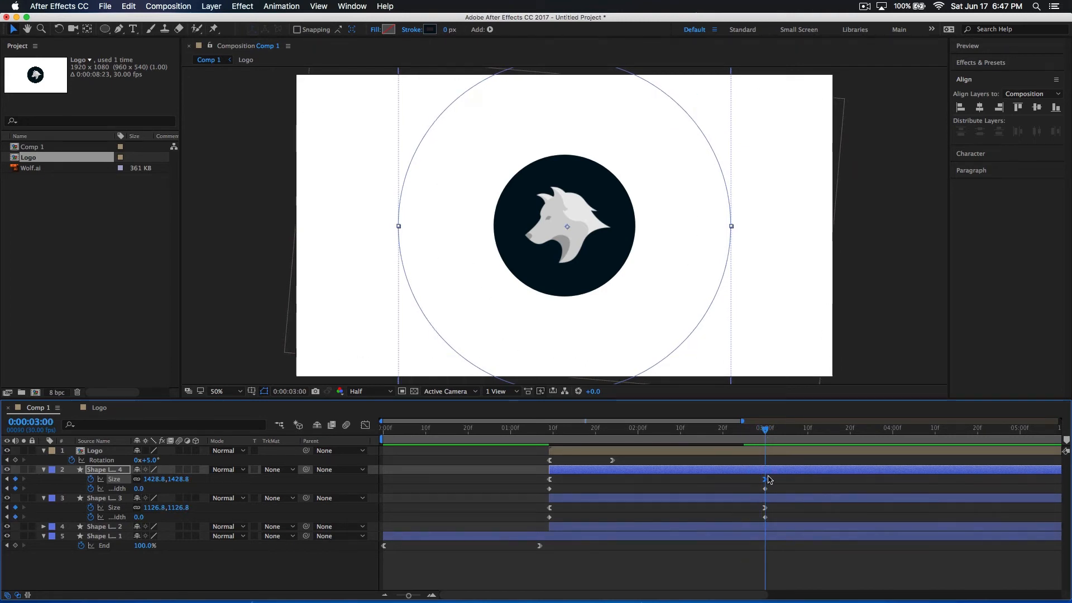
drag(760, 428, 780, 441)
drag(770, 442, 549, 443)
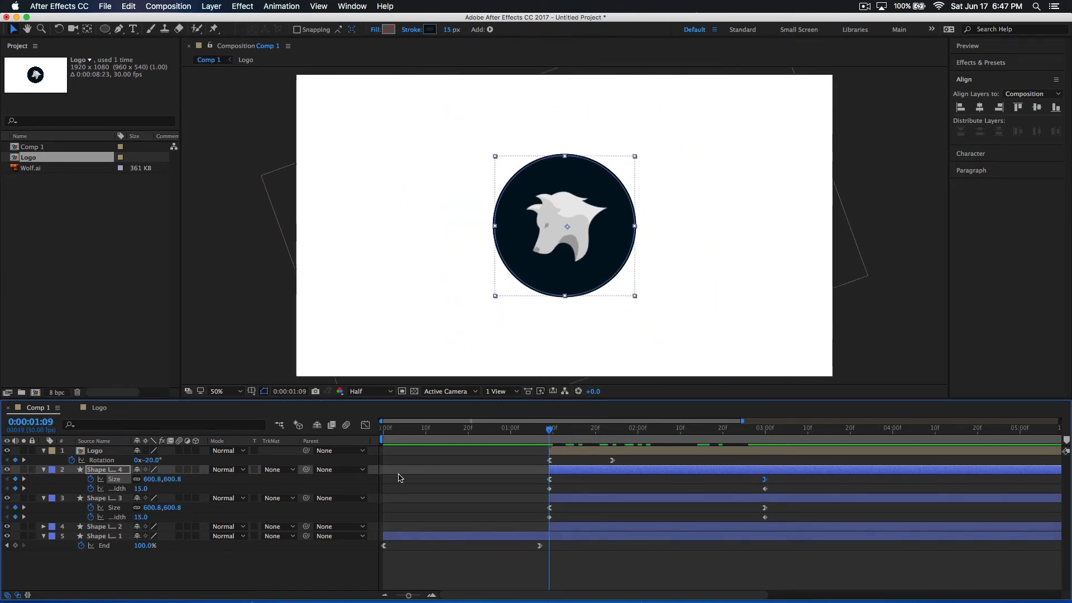
drag(142, 488, 142, 489)
Play back the three expanding outlines from several start points, scrub through them, and return to 0:00:01:09
drag(545, 445, 514, 445)
key(space)
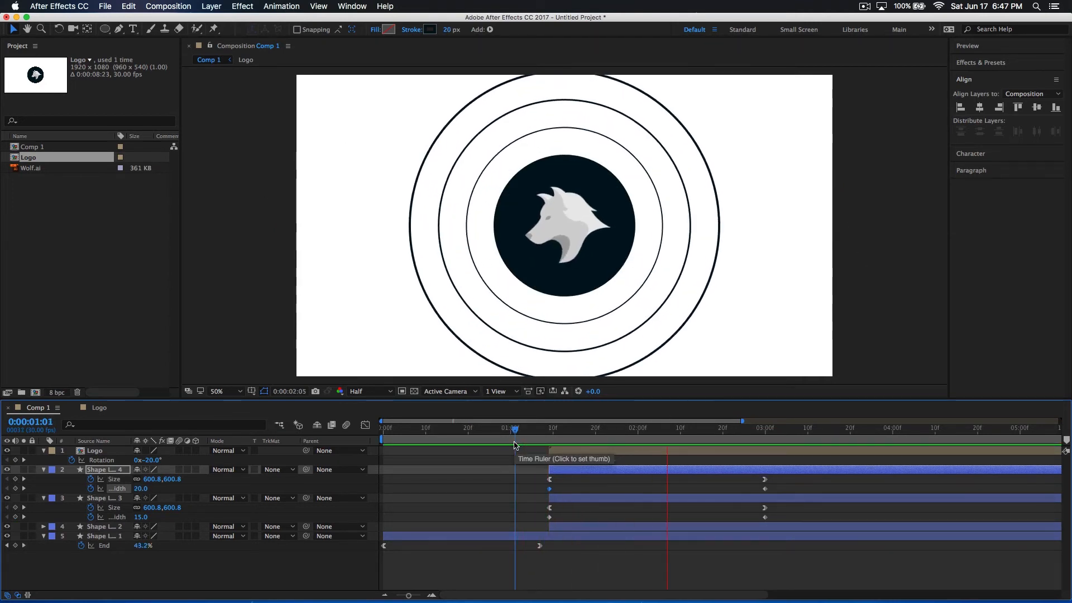
drag(540, 433, 259, 433)
key(space)
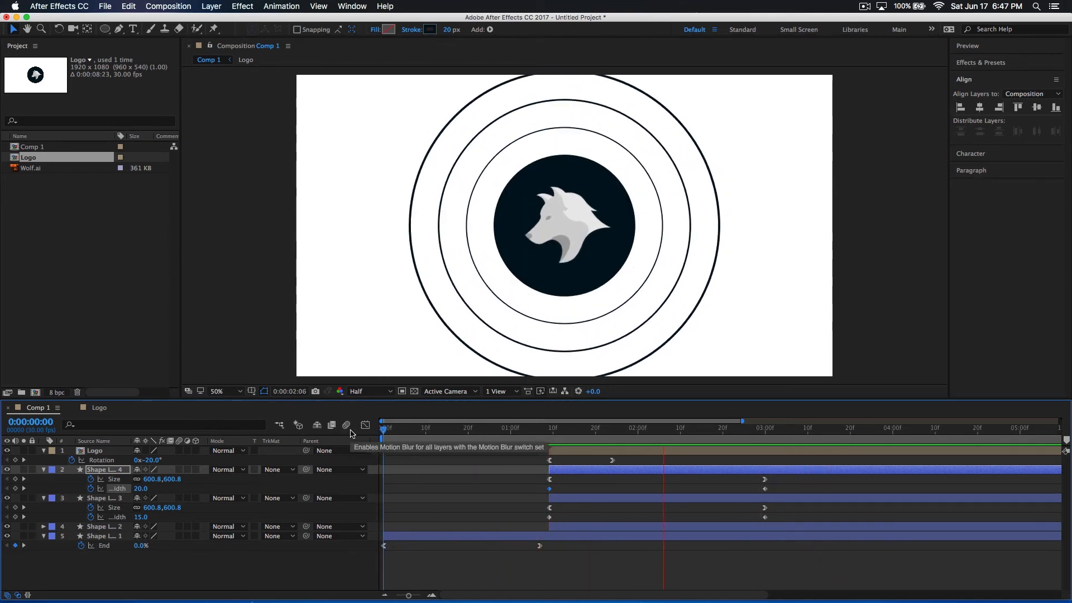
click(461, 552)
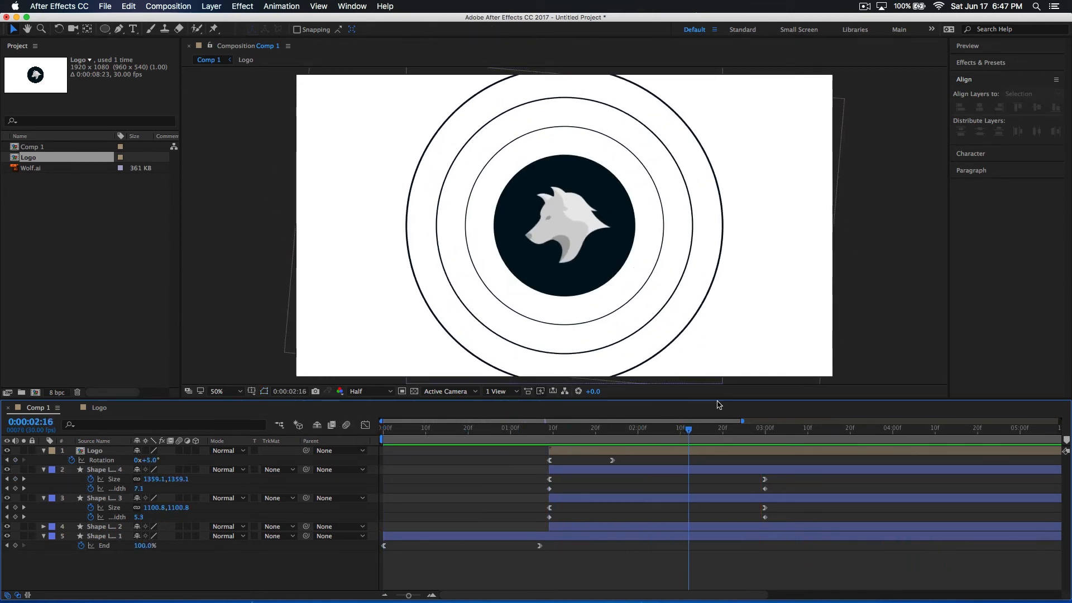
click(681, 429)
mouse_move(681, 428)
mouse_down()
mouse_move(770, 412)
mouse_move(730, 426)
mouse_move(553, 429)
mouse_move(549, 455)
mouse_up()
key(space)
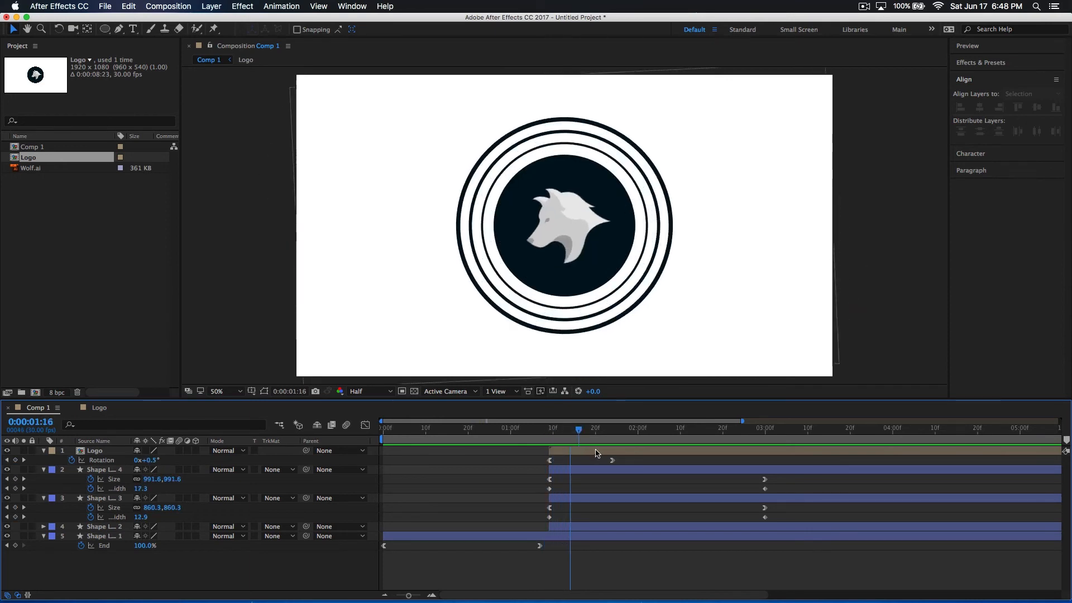
drag(718, 427, 549, 450)
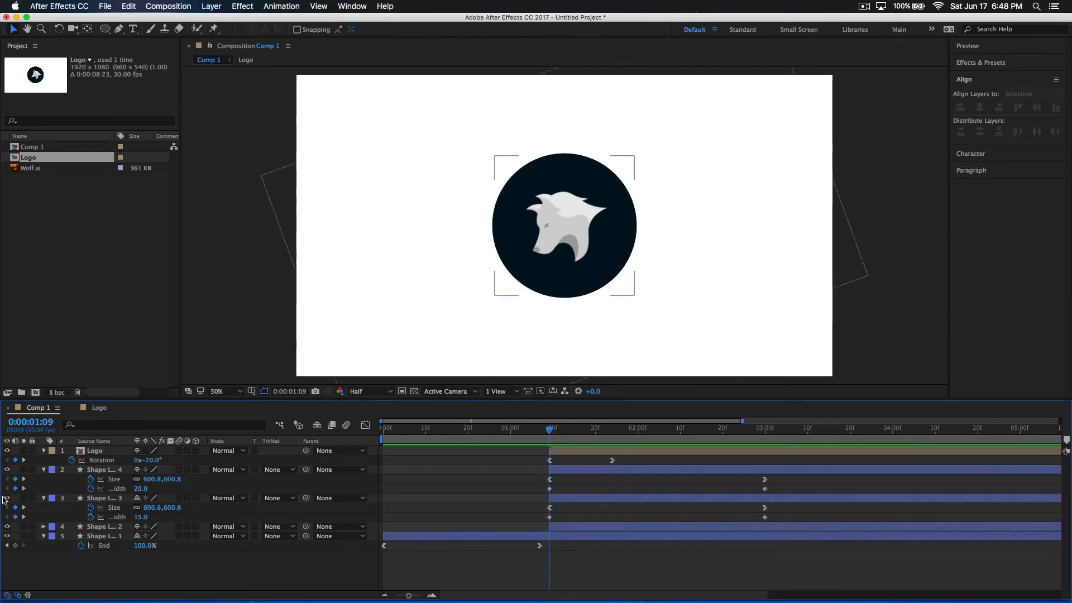
Import Background.png from the Desktop folder and place it in Comp 1 beneath all other layers
click(97, 288)
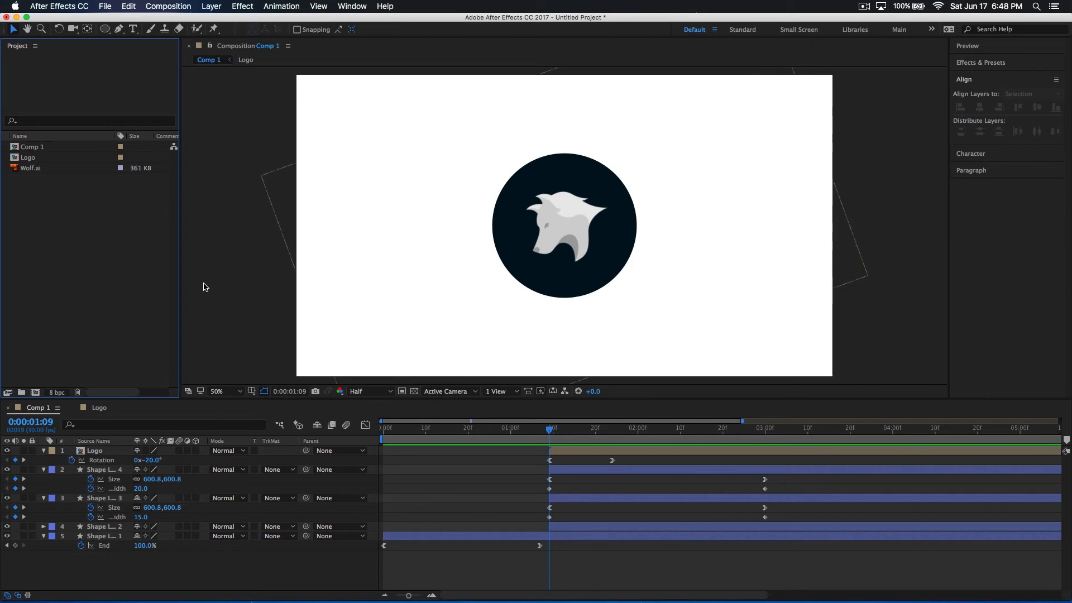
key(super+i)
click(366, 182)
click(376, 210)
click(377, 197)
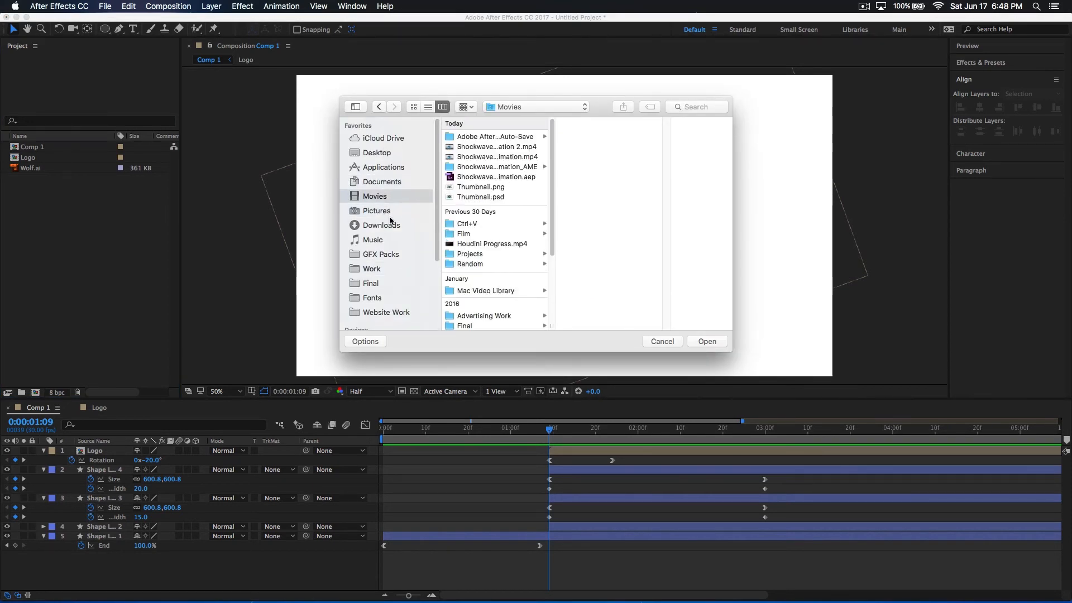
click(376, 152)
click(482, 137)
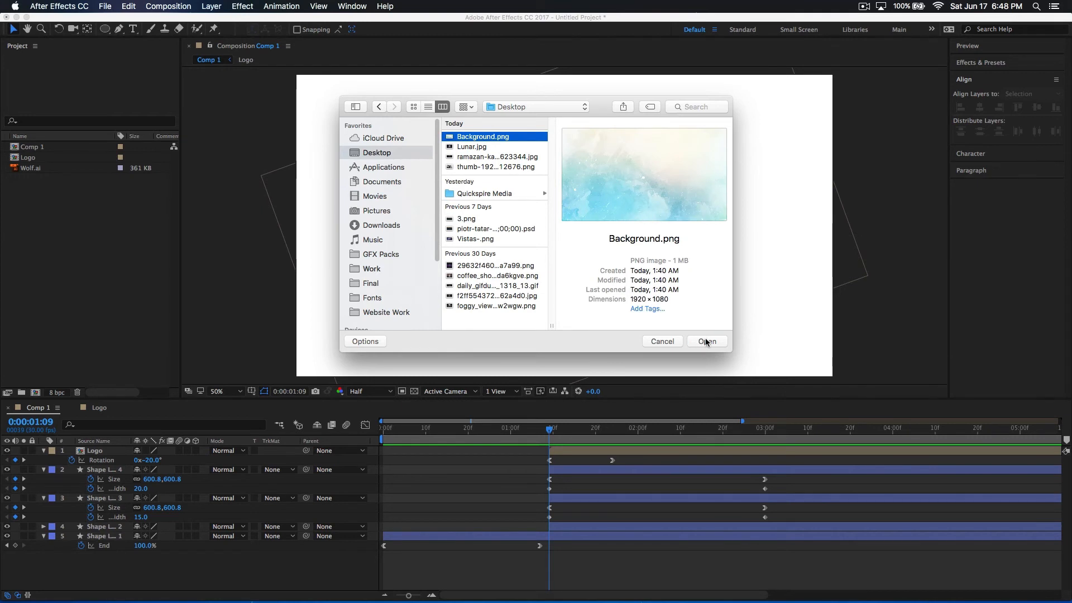
click(706, 342)
drag(61, 148, 134, 550)
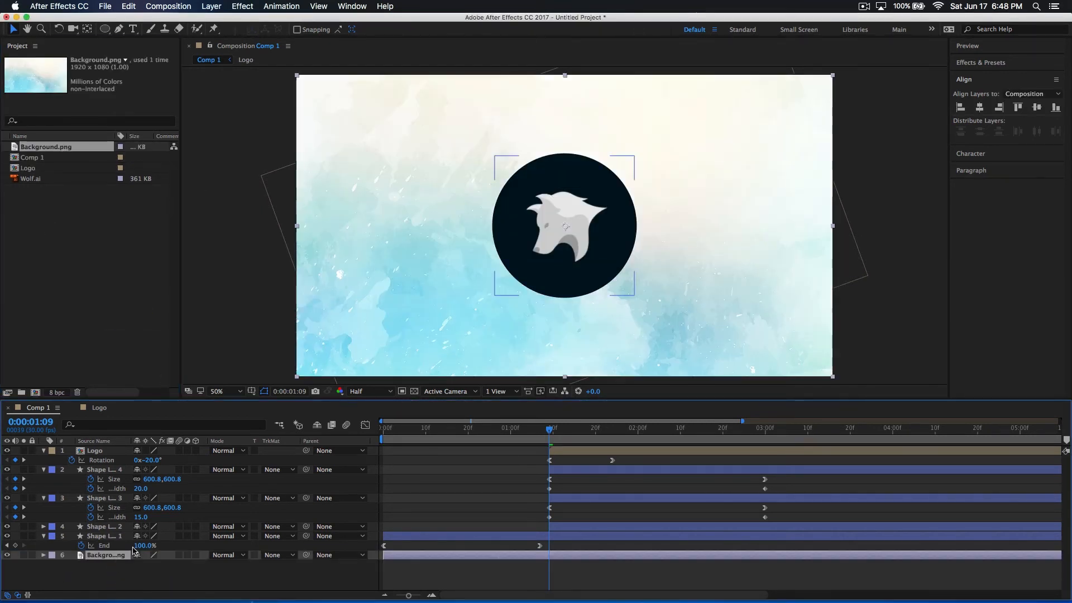
Preview the logo animation over the new background and return to 0:00:01:09 with no layer selected
key(space)
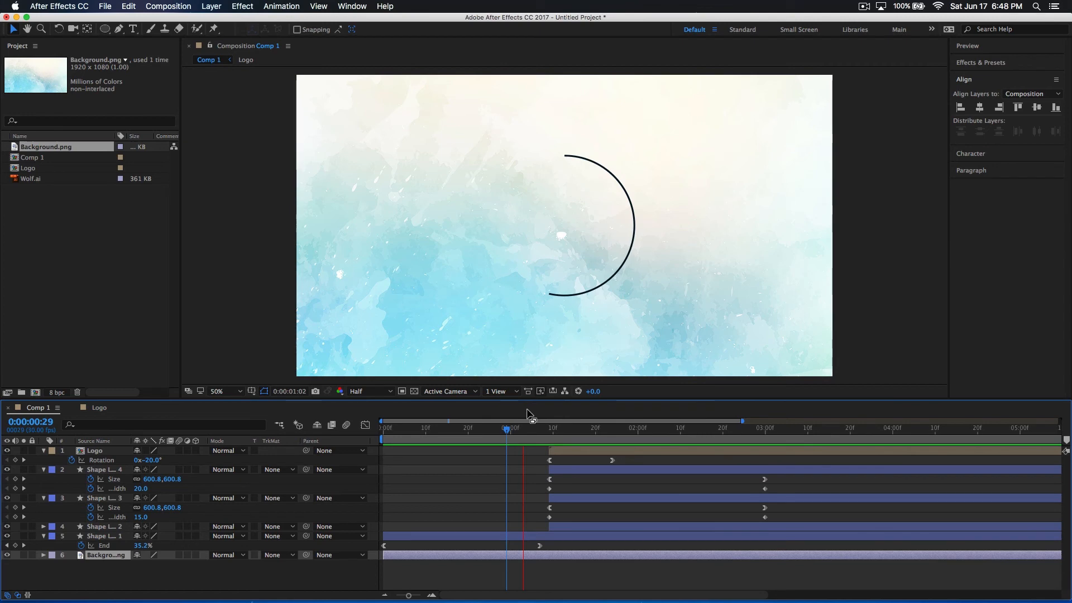
mouse_move(532, 433)
mouse_down()
mouse_move(807, 433)
mouse_move(468, 435)
mouse_move(763, 436)
mouse_move(552, 439)
mouse_up()
click(562, 499)
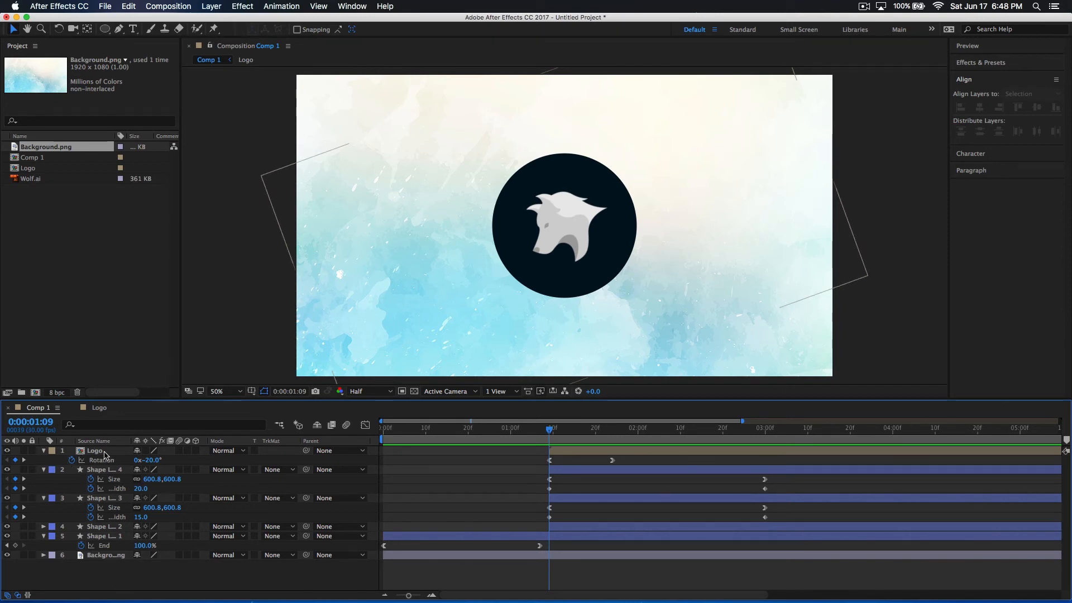
Collapse the revealed properties of all layers in Comp 1 and deselect them
key(super+a)
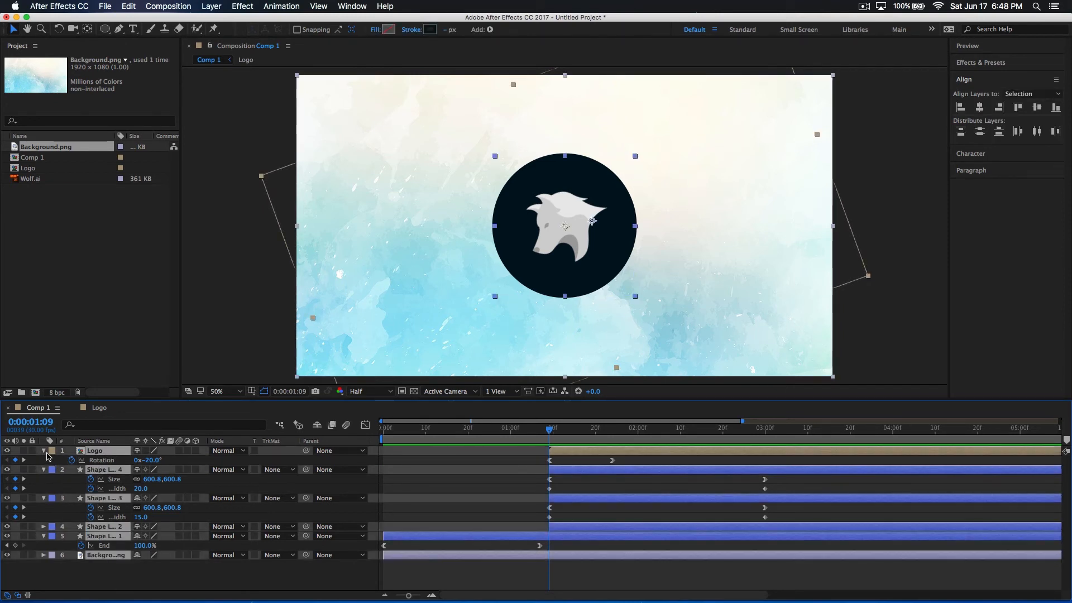
click(45, 451)
click(180, 568)
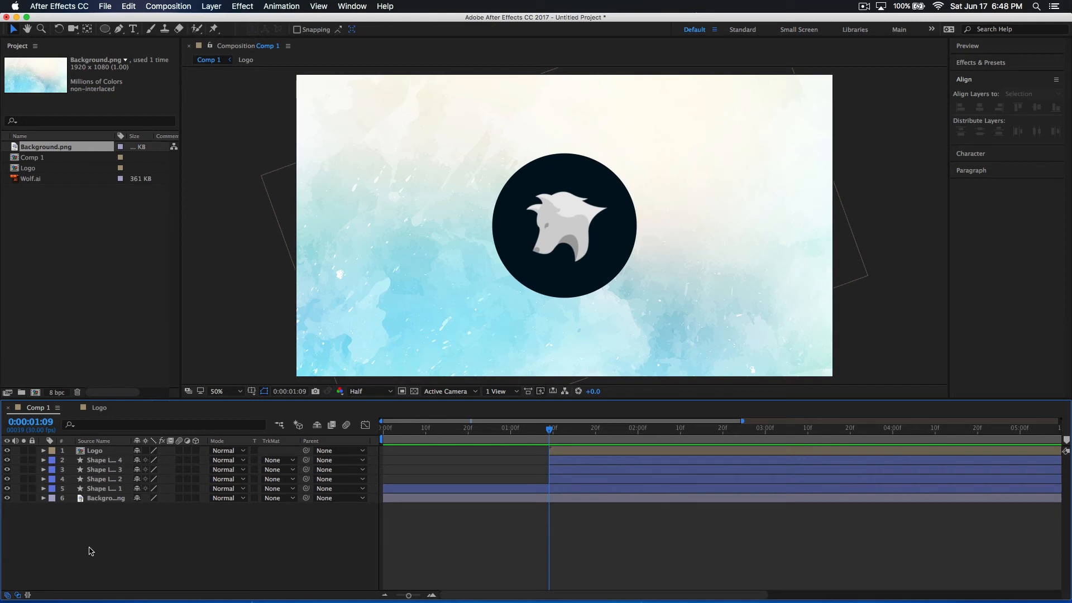
Add a new adjustment layer above all other layers in Comp 1
right_click(108, 532)
click(103, 531)
right_click(100, 549)
click(52, 528)
right_click(146, 525)
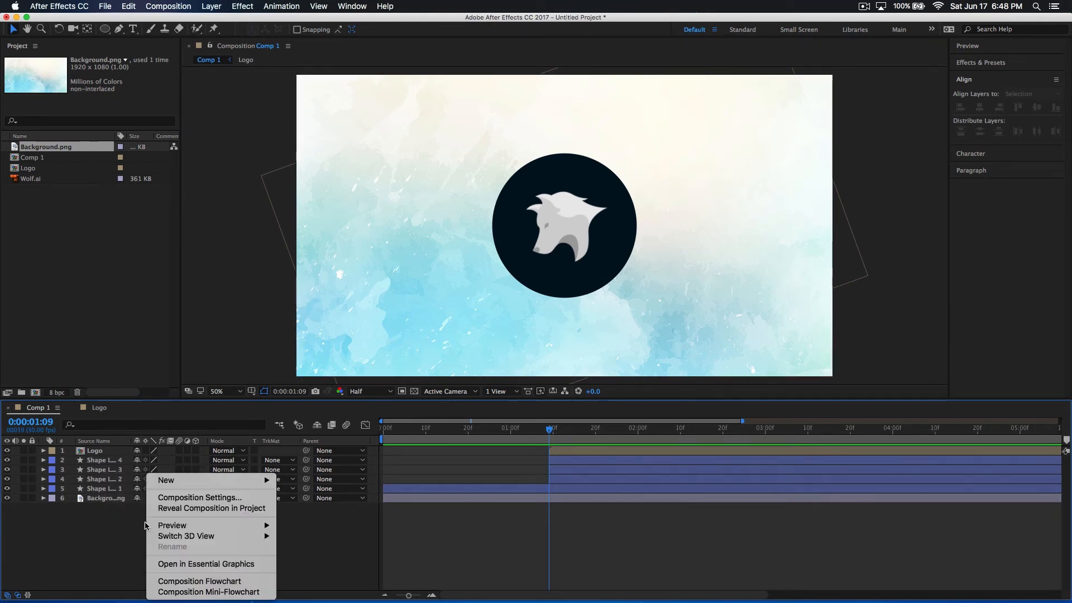
mouse_move(204, 479)
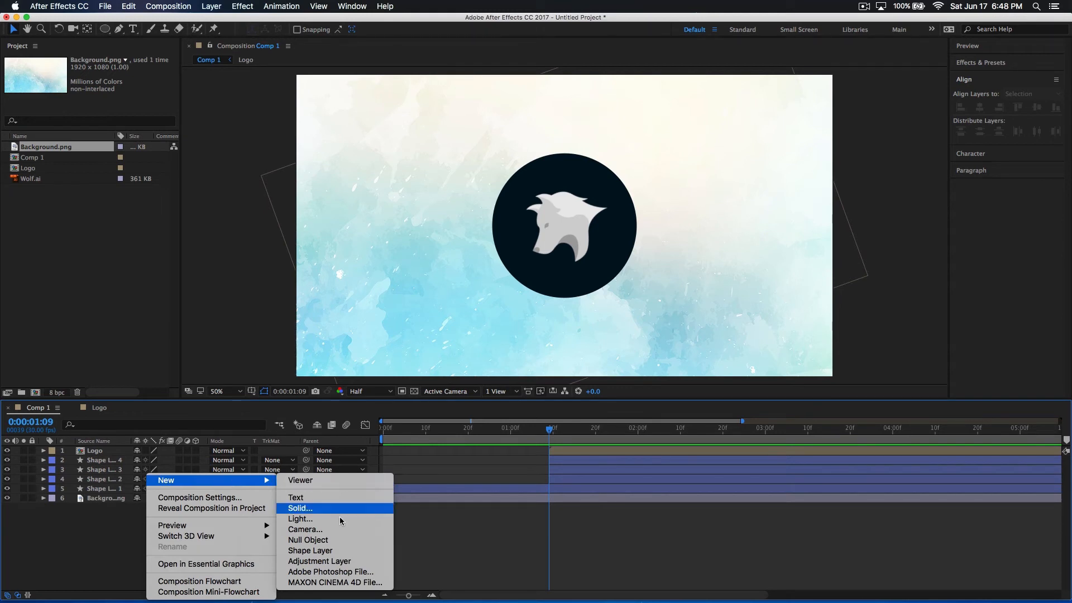
click(333, 561)
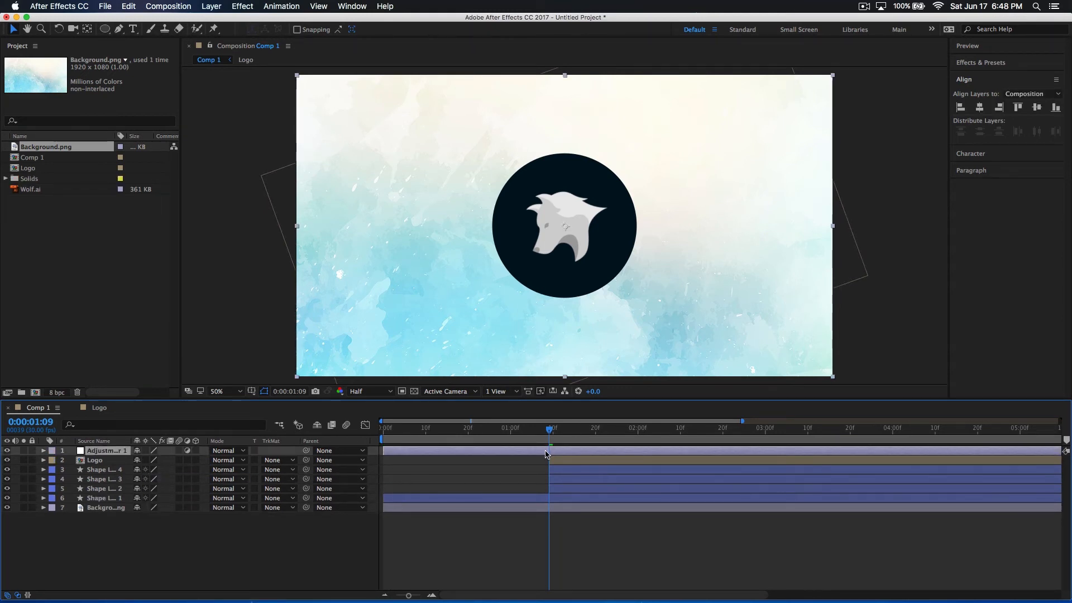
Split the adjustment layer at 0:00:01:09 and delete the part before that time
key(super+shift+d)
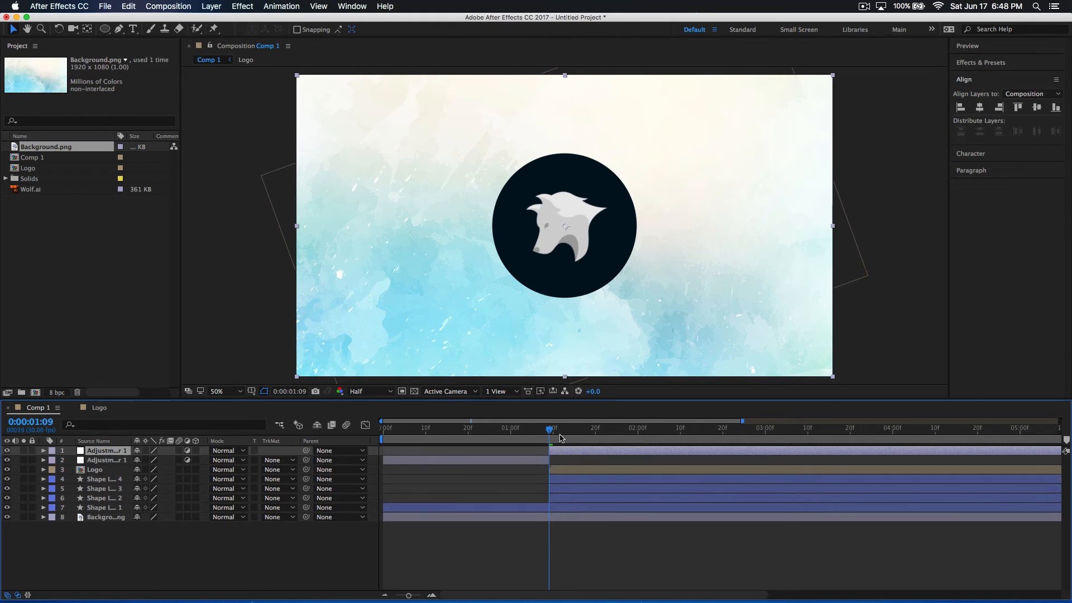
click(575, 497)
click(497, 460)
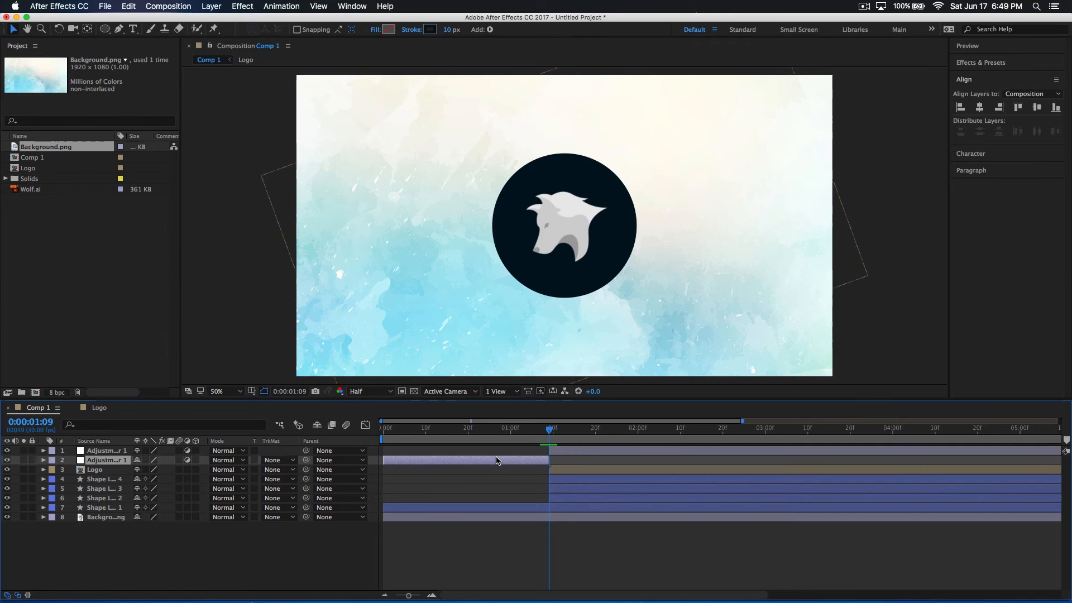
key(Delete)
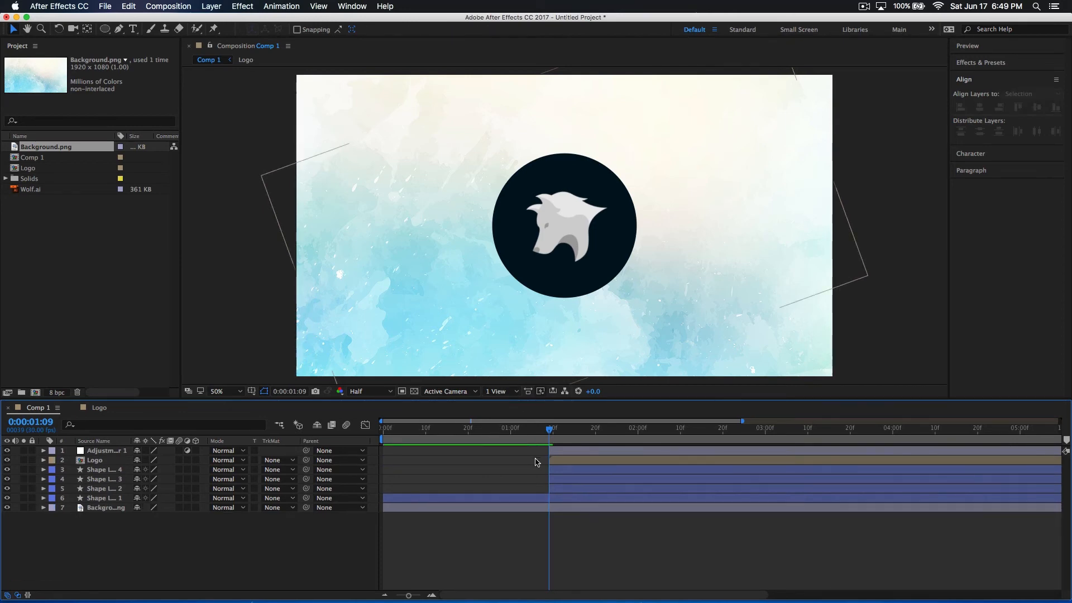
Apply the Brightness & Contrast effect to the remaining adjustment layer
click(556, 453)
click(242, 6)
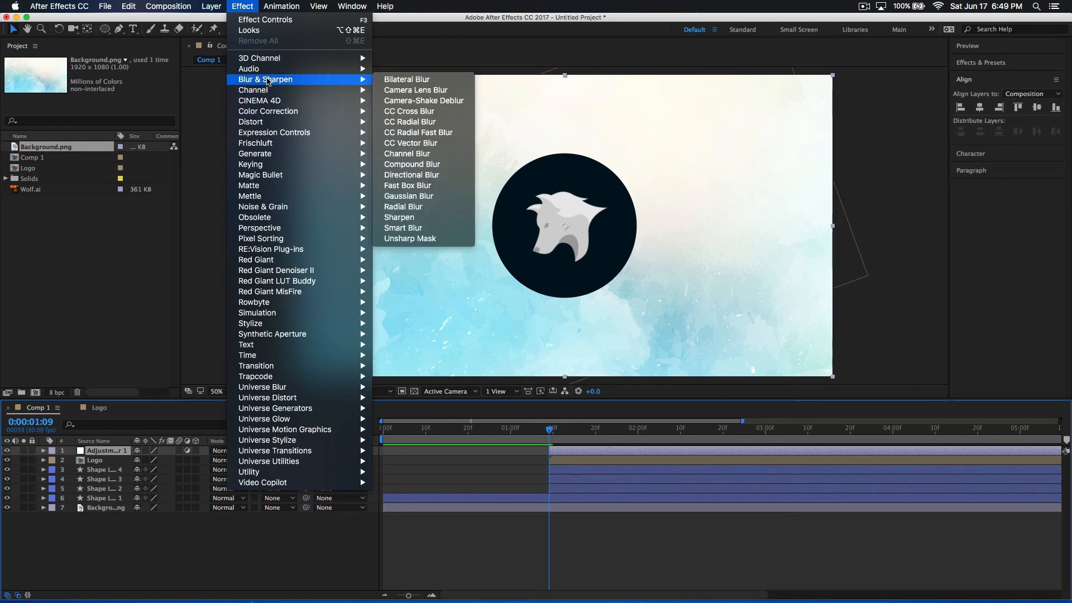
key(Escape)
click(249, 6)
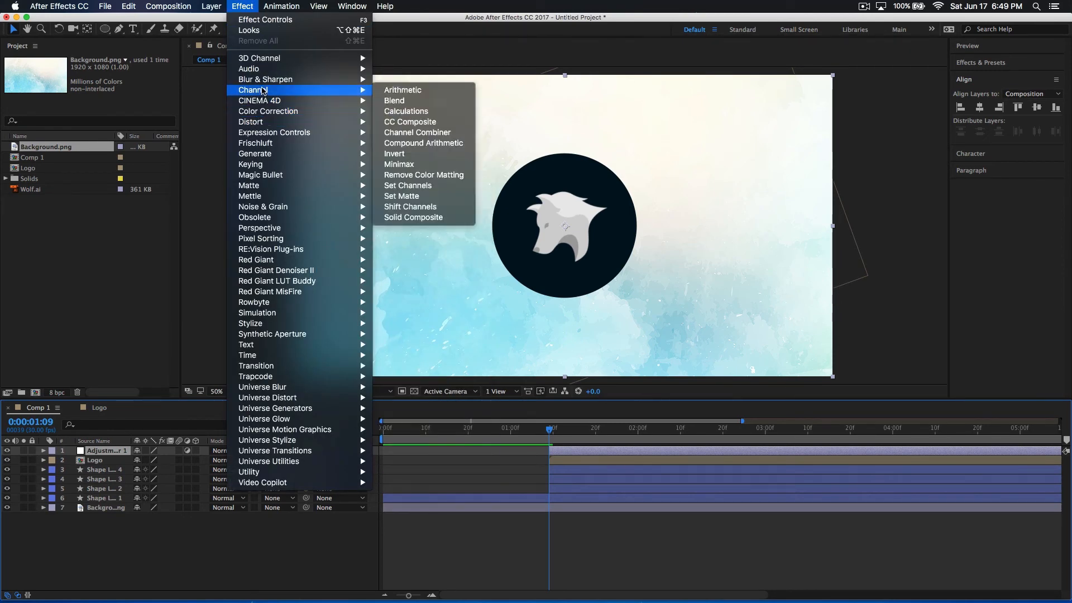
mouse_move(276, 178)
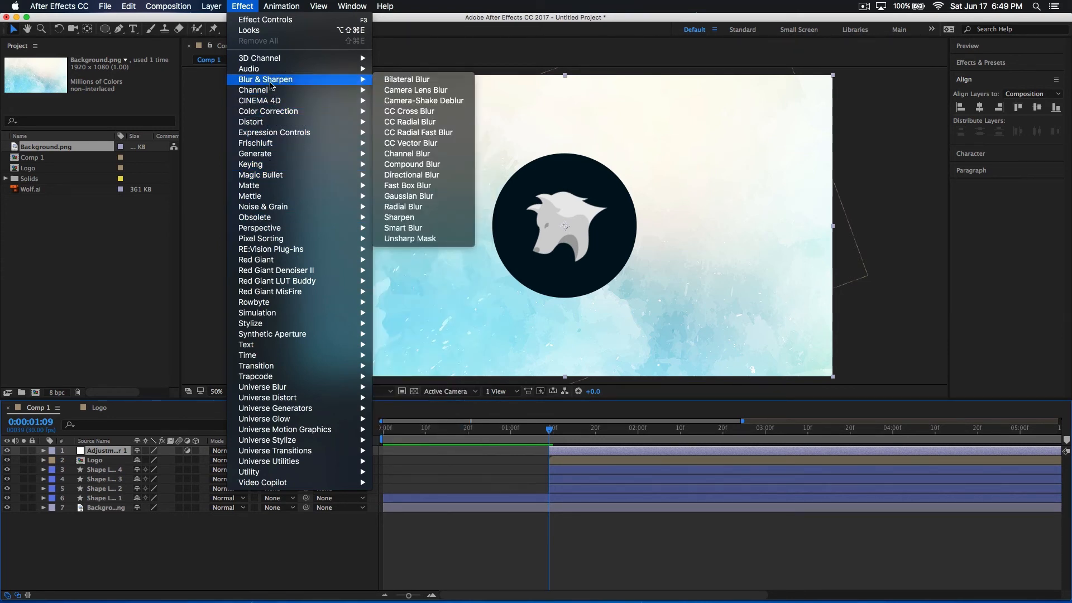
mouse_move(361, 149)
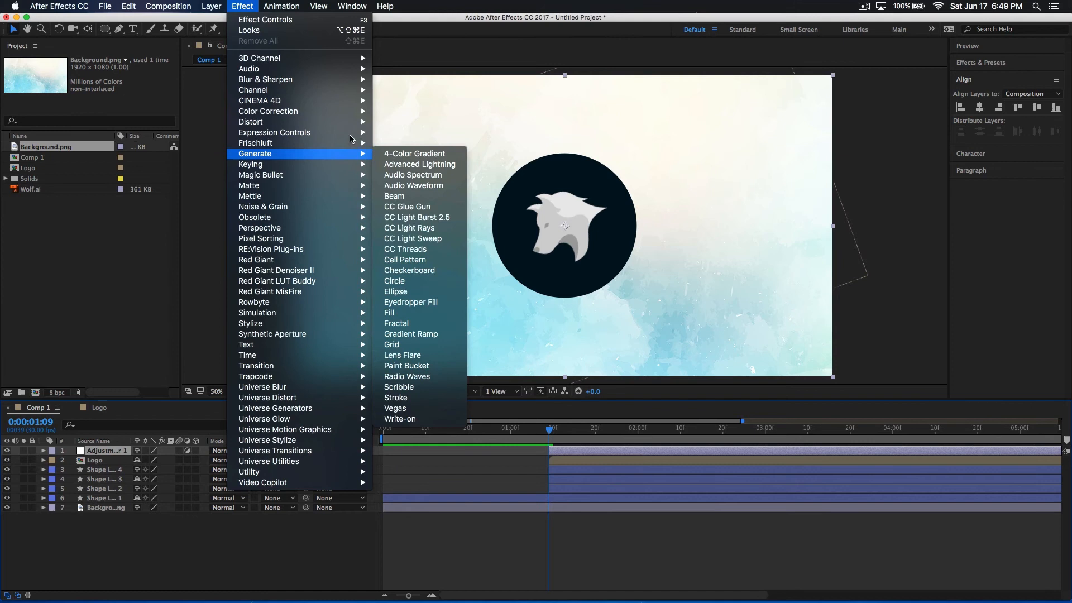
mouse_move(284, 79)
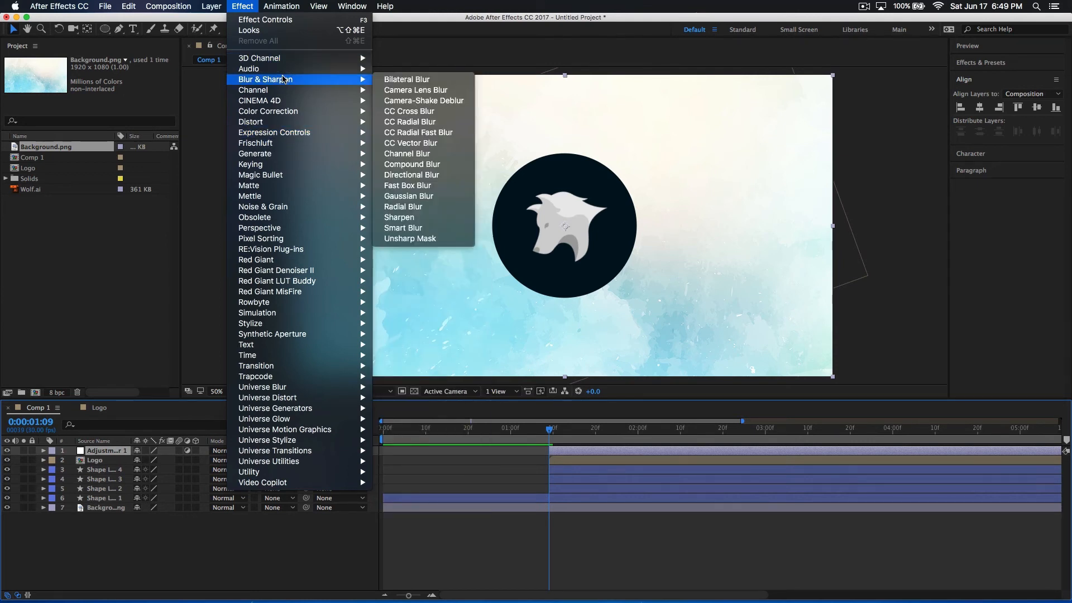
mouse_move(275, 115)
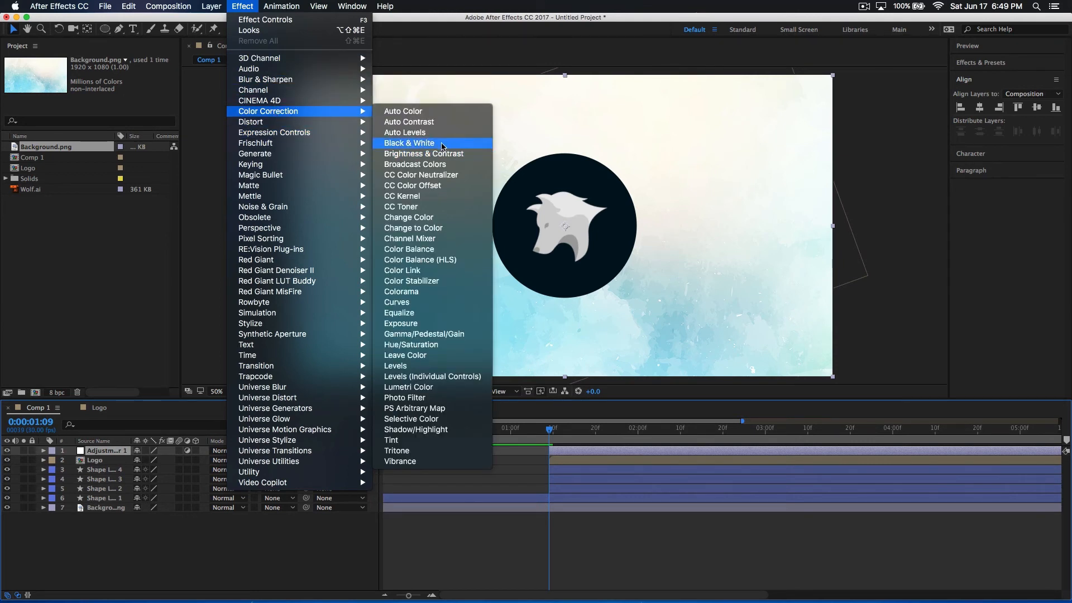
click(436, 160)
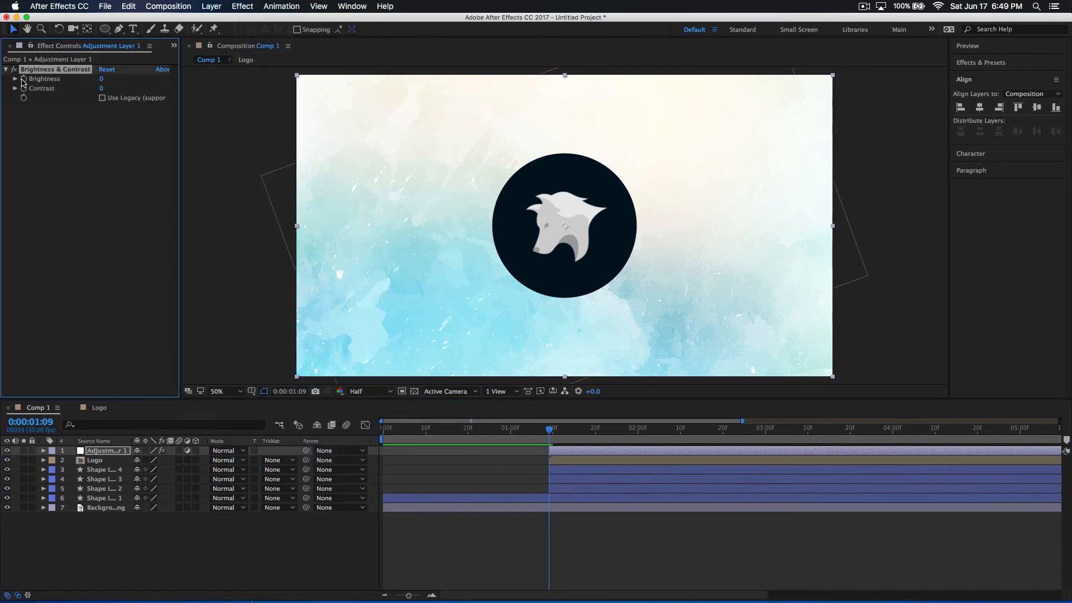
Raise the adjustment layer's Brightness to about 28 at 0:00:01:09
click(91, 81)
drag(101, 79, 130, 96)
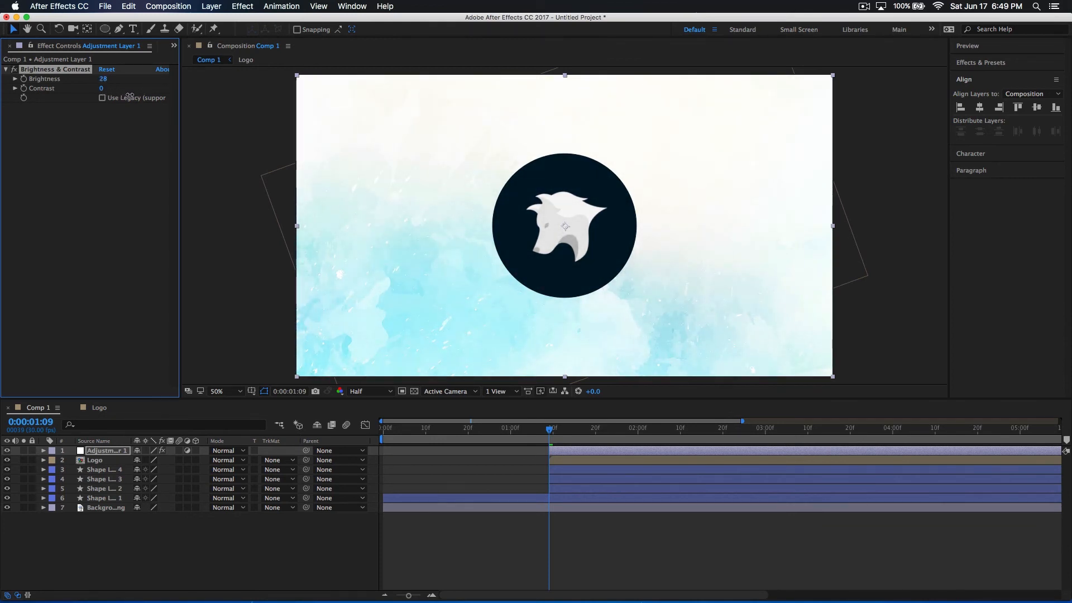
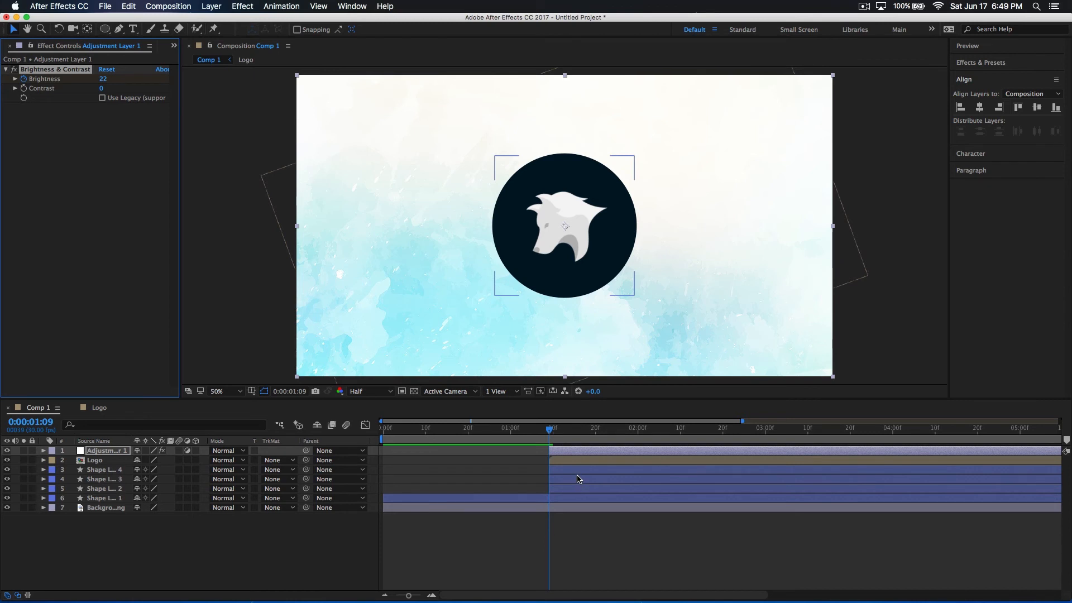
Set the adjustment layer's Brightness to 0 at 0:00:01:18 to end the flash
key(u)
drag(551, 439, 614, 448)
drag(644, 452, 587, 448)
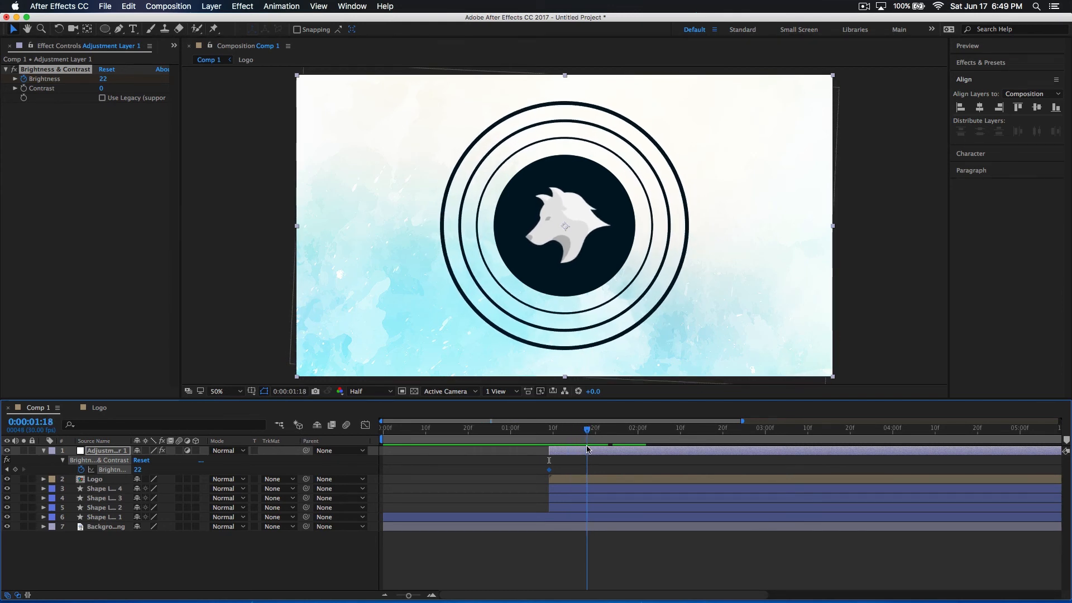
click(102, 79)
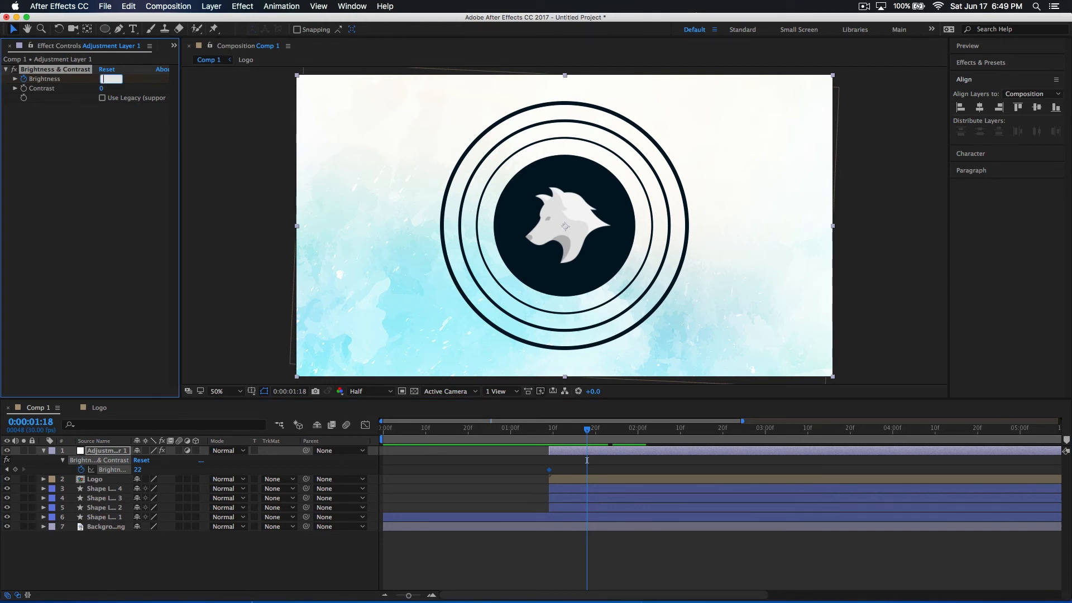
text(0)
key(Return)
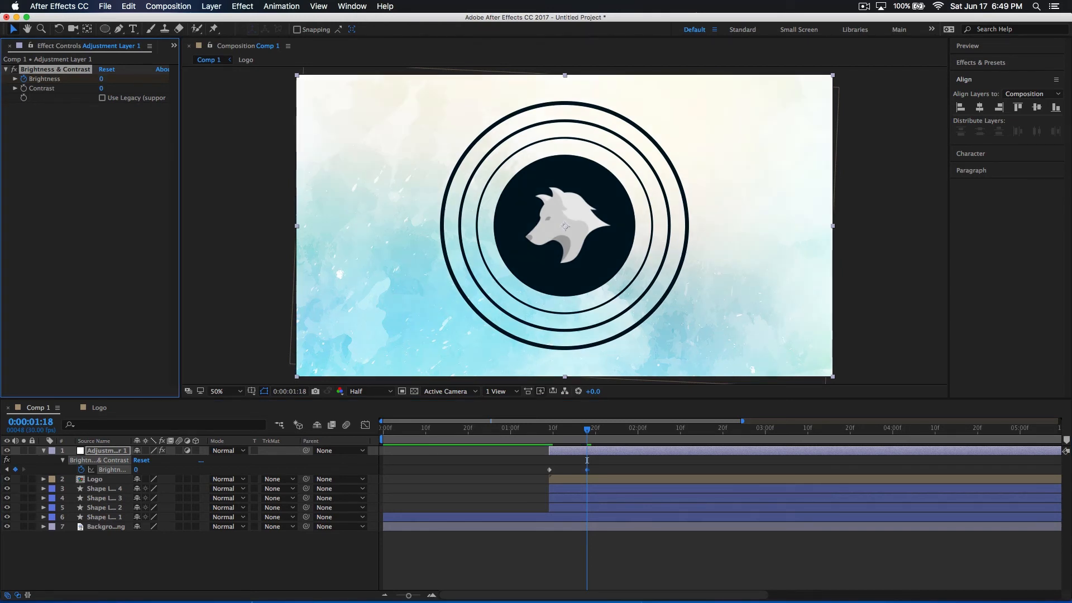
Preview the brightness flash and lengthen it by moving its ending Brightness keyframe to about 0:00:01:25
drag(587, 430, 520, 441)
key(space)
key(space)
key(space)
drag(520, 440, 412, 434)
key(space)
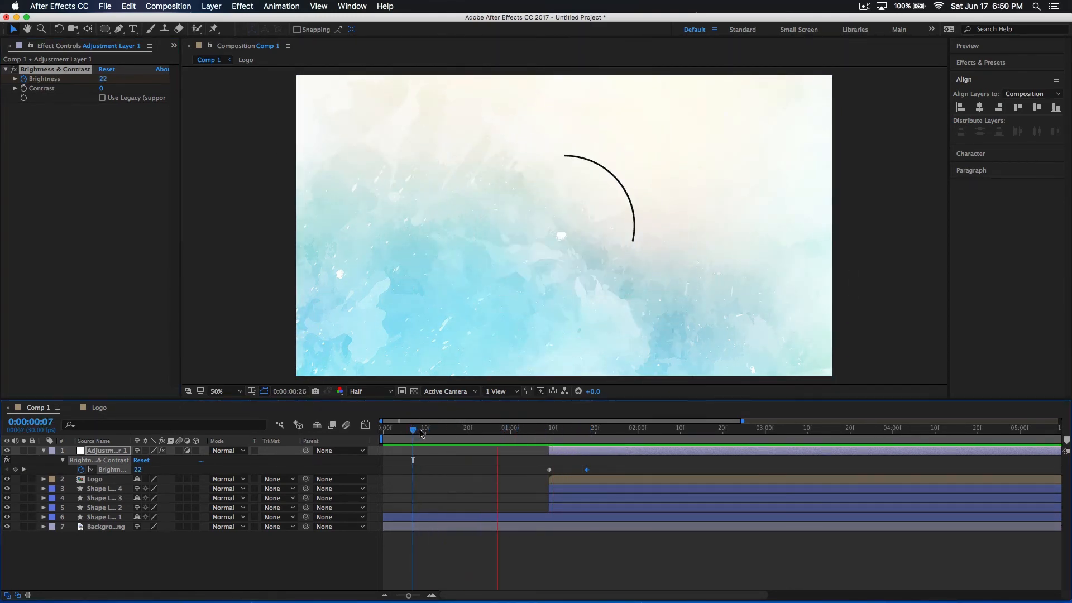
drag(528, 439, 553, 436)
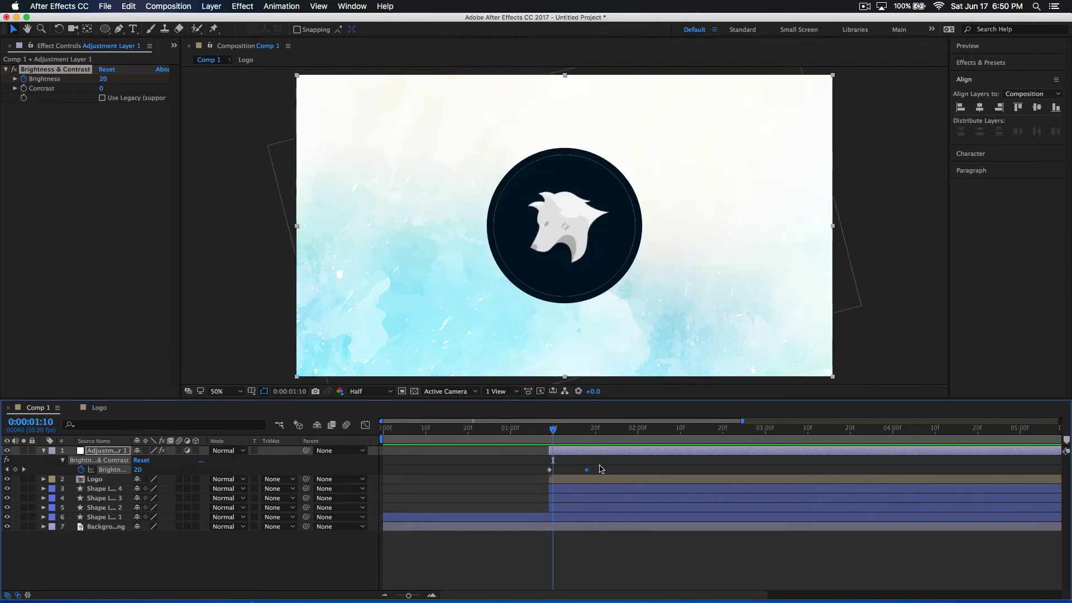
drag(596, 472, 617, 471)
click(525, 439)
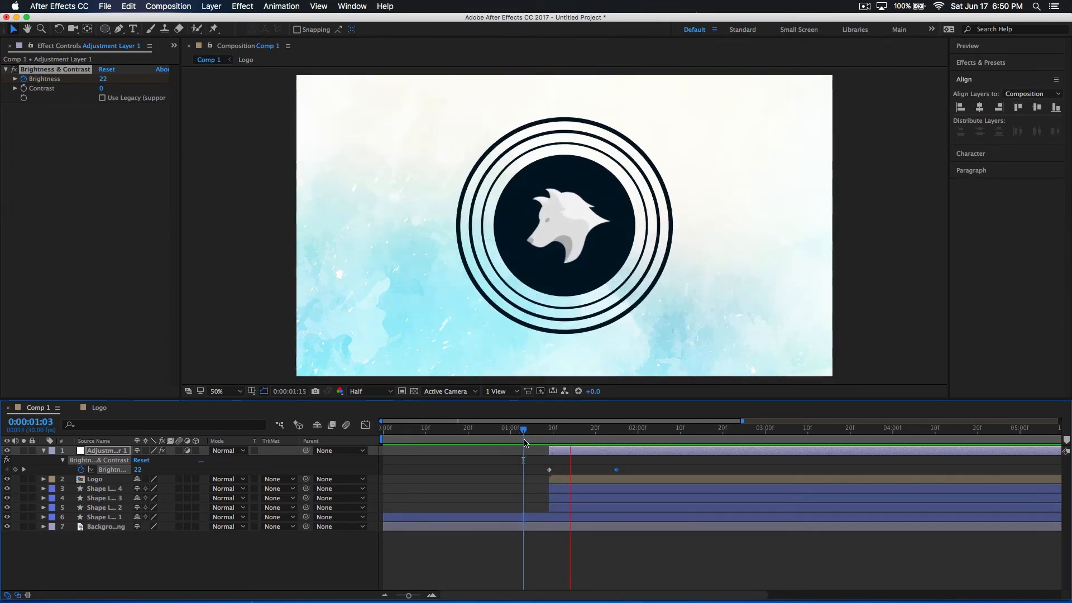
Set the adjustment layer's Brightness to 59 at 0:00:01:09 and preview the stronger flash
drag(524, 441, 544, 441)
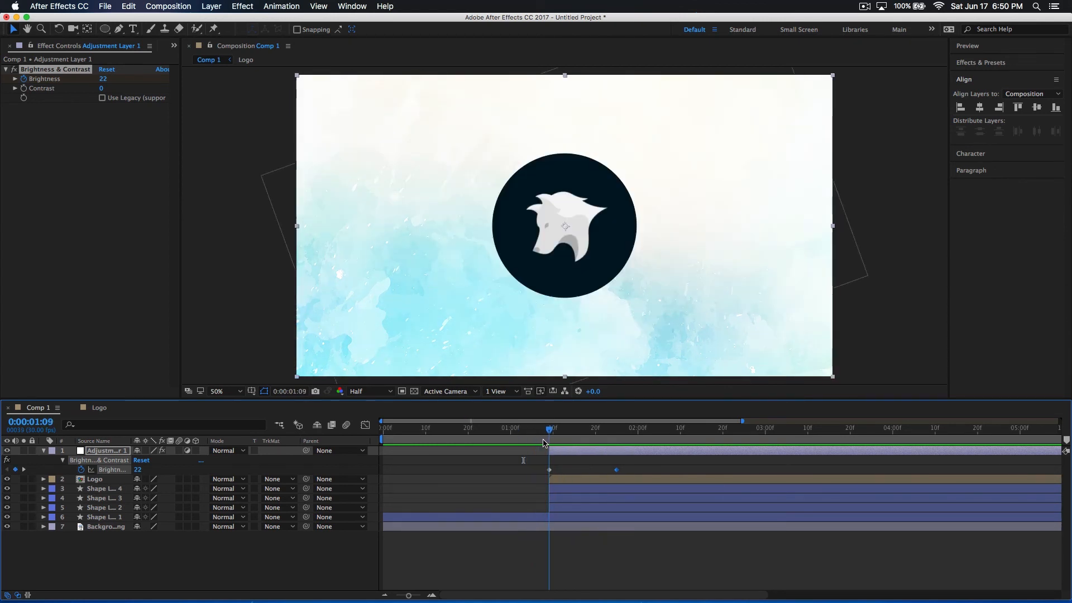
drag(104, 83, 134, 85)
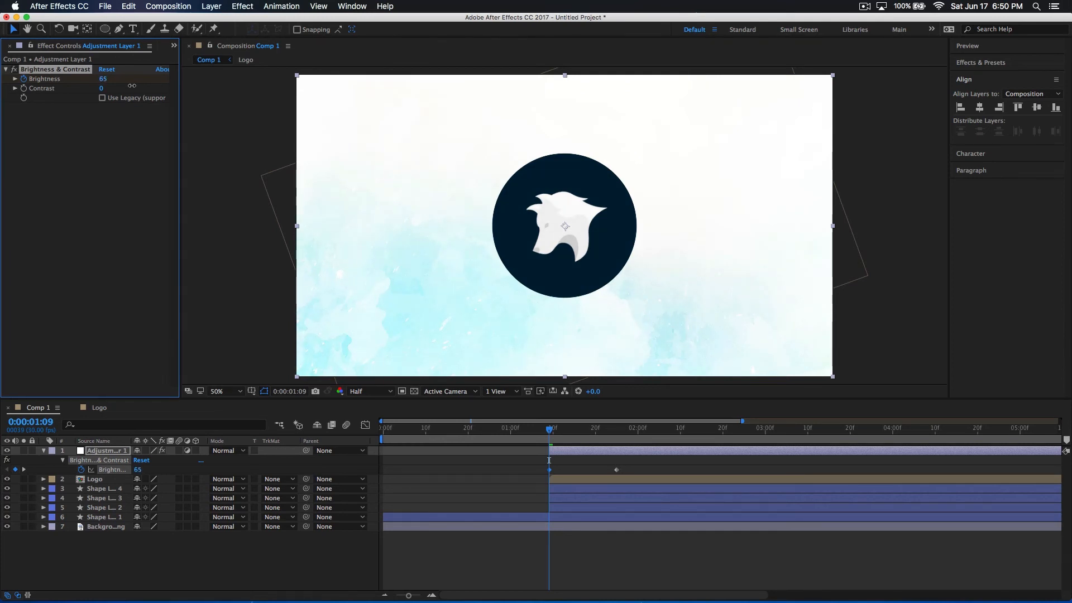
key(space)
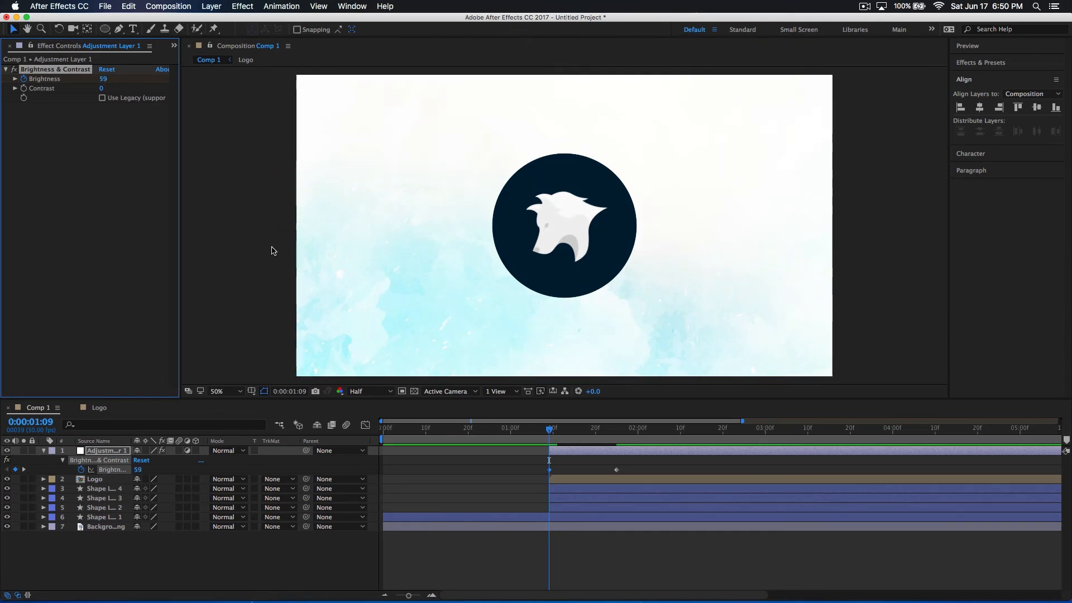
drag(557, 431, 451, 427)
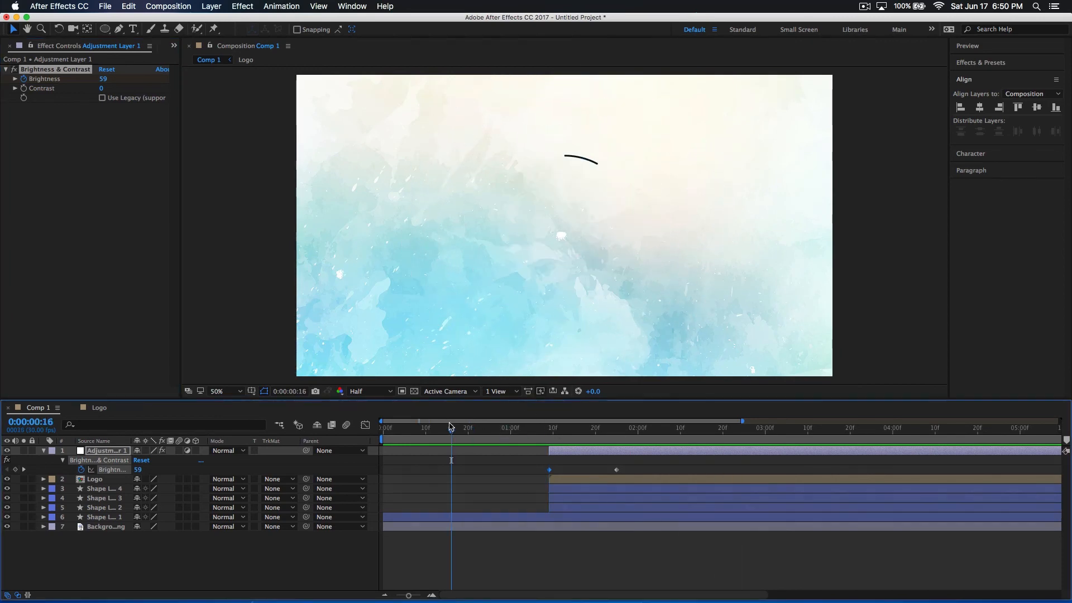
click(460, 427)
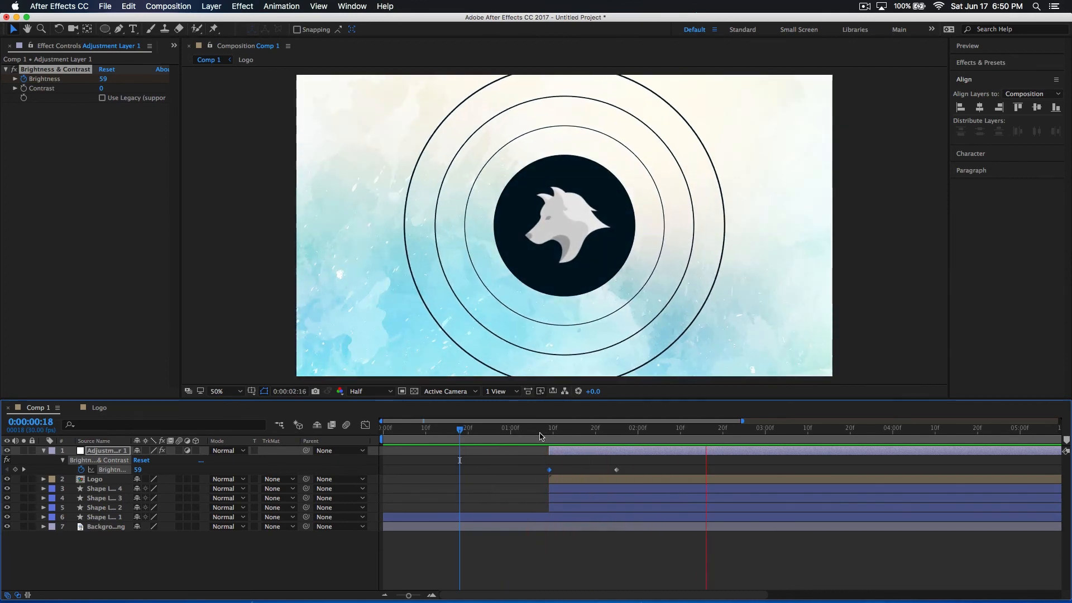
Apply CC Radial Blur to the adjustment layer and place it above the Brightness & Contrast effect
click(557, 433)
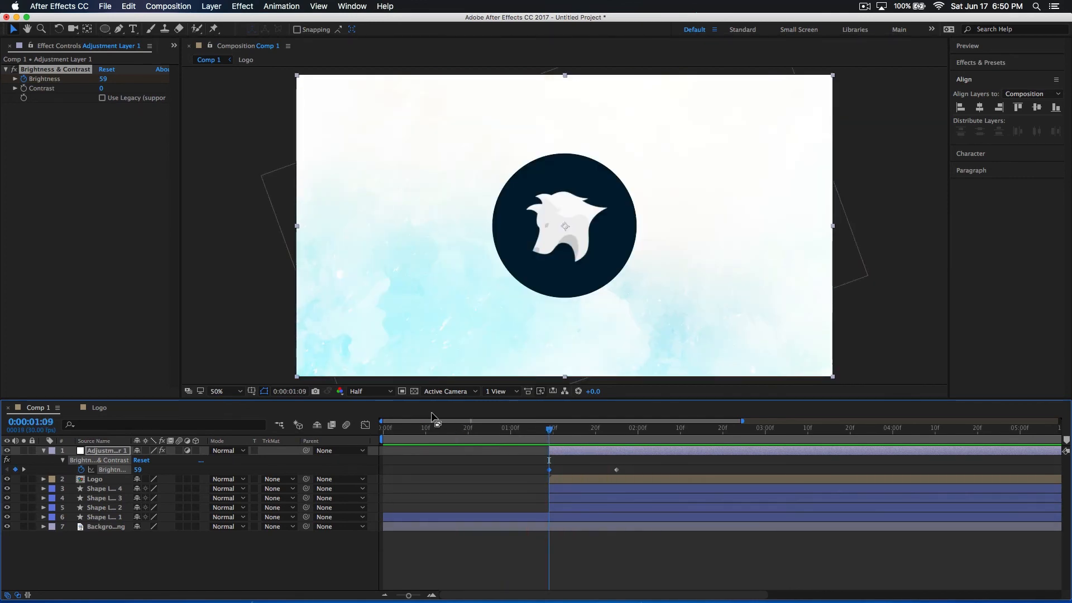
click(117, 225)
click(262, 6)
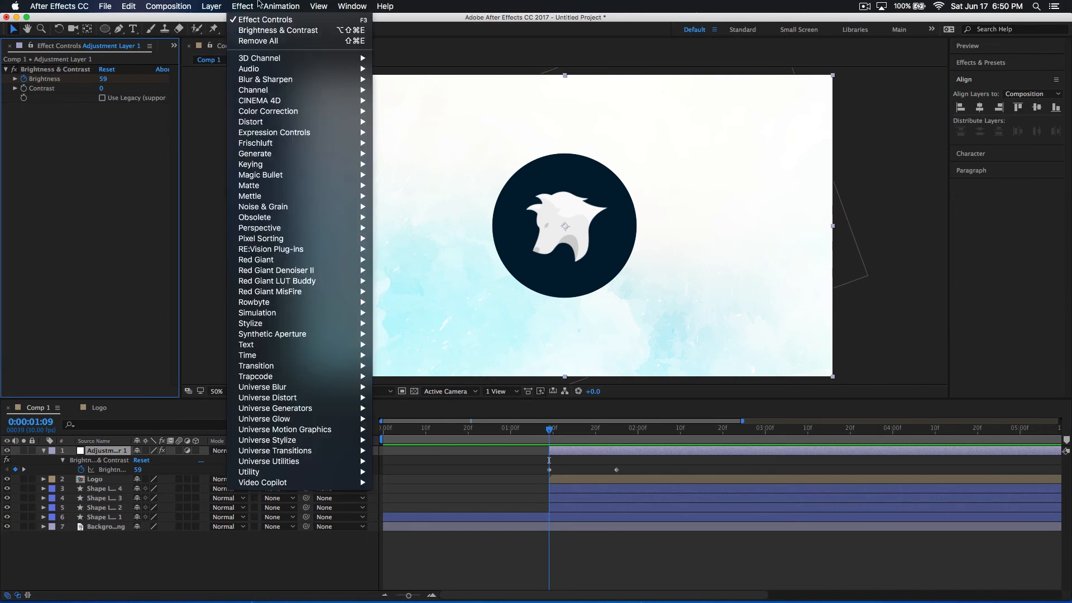
mouse_move(243, 6)
mouse_move(260, 137)
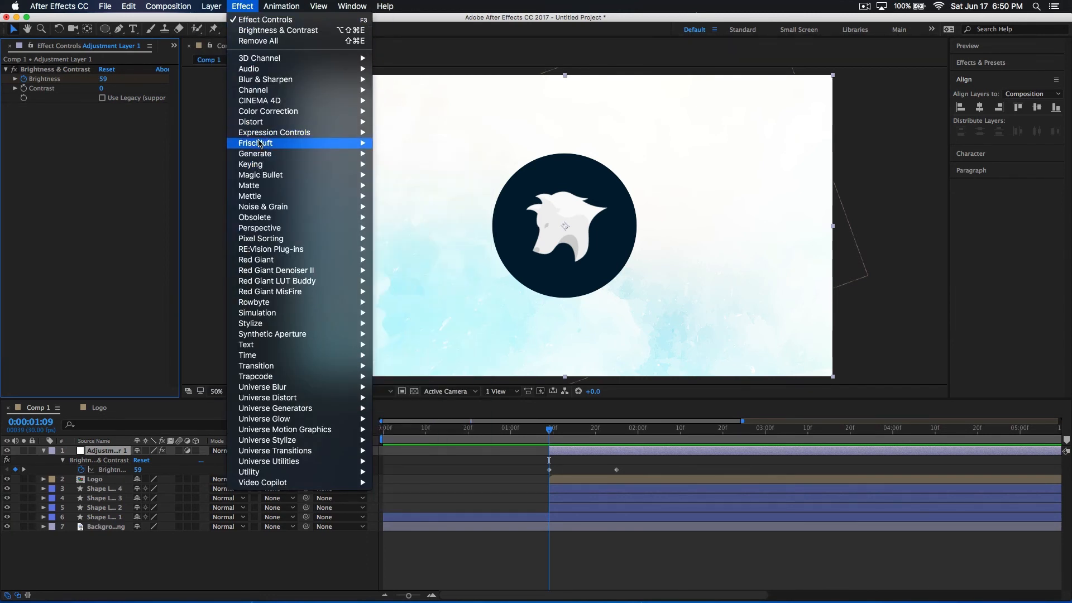
mouse_move(266, 81)
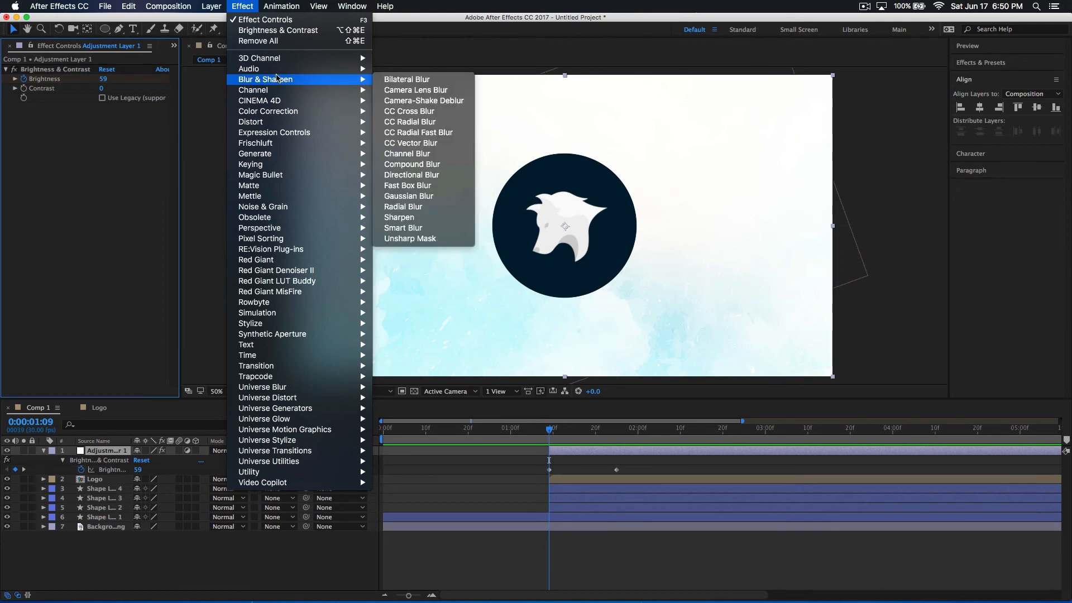
click(443, 123)
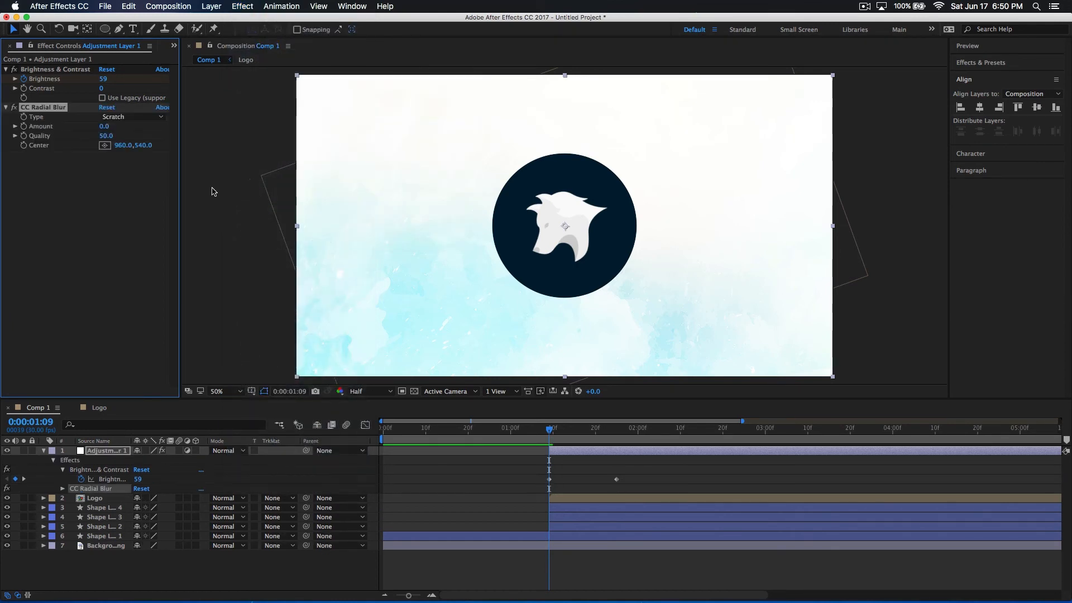
drag(50, 92, 112, 68)
Set the CC Radial Blur type to Straight Zoom with an Amount of about 38
click(137, 80)
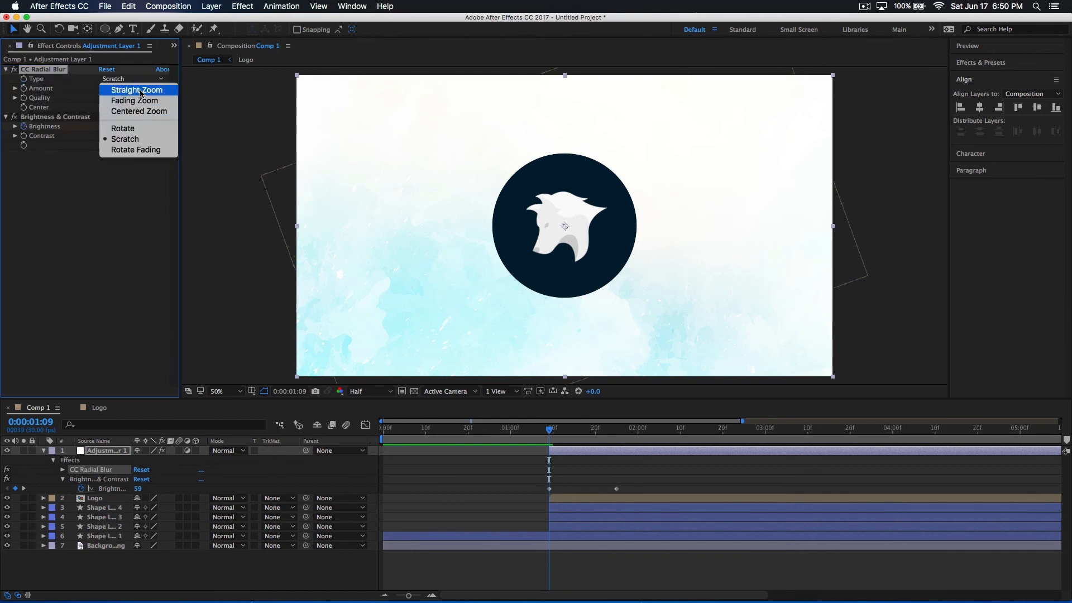
click(140, 92)
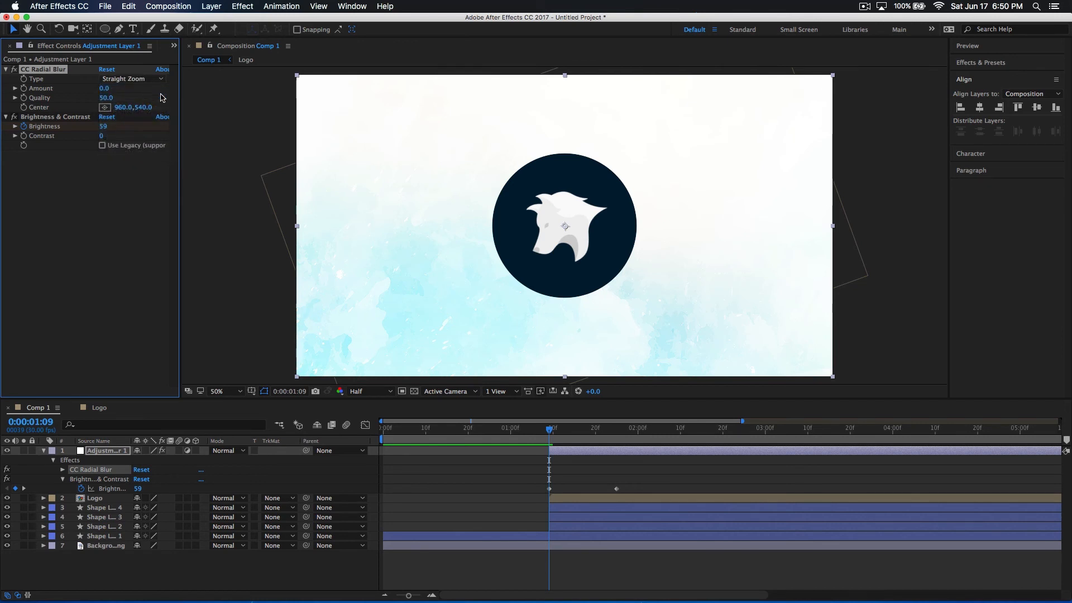
drag(102, 94, 131, 101)
Try the Centered Zoom type with a higher Amount on CC Radial Blur, and return to Straight Zoom
click(125, 87)
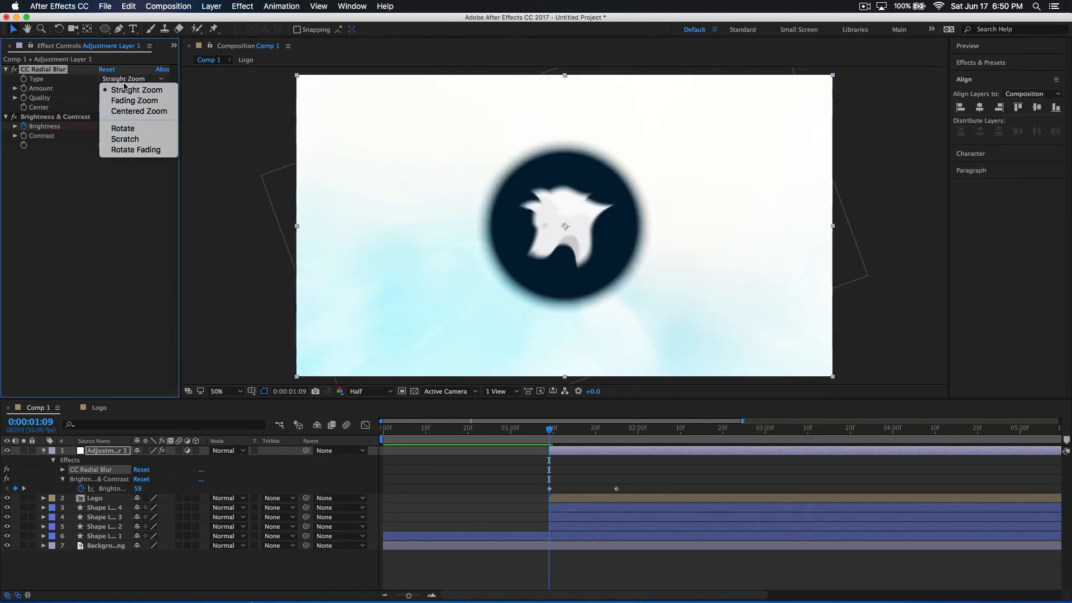
click(128, 108)
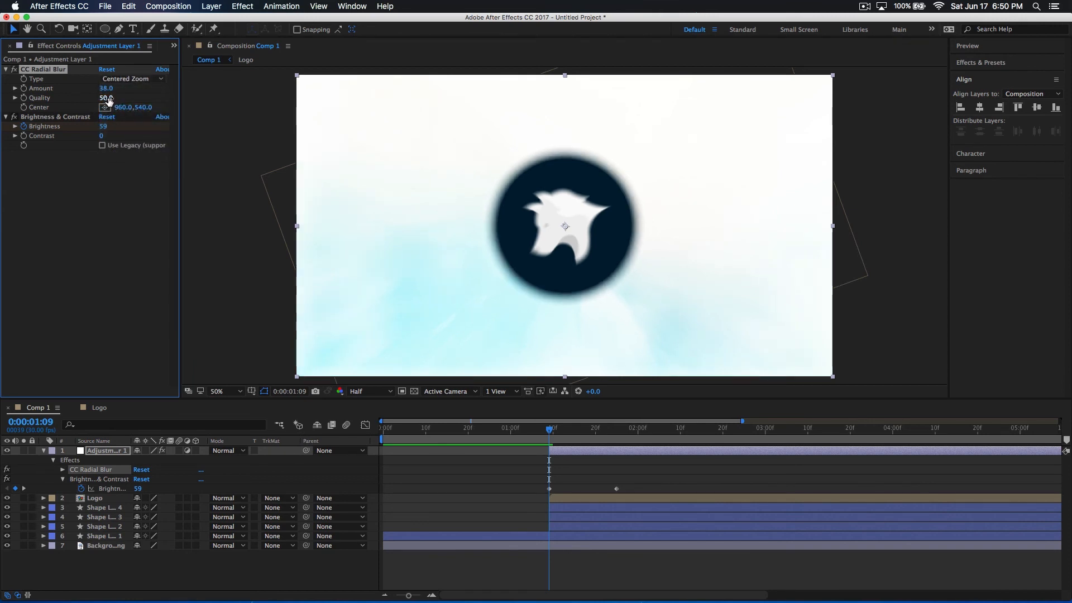
mouse_move(128, 91)
mouse_down()
mouse_move(155, 94)
mouse_move(89, 93)
mouse_move(125, 91)
mouse_up()
click(129, 78)
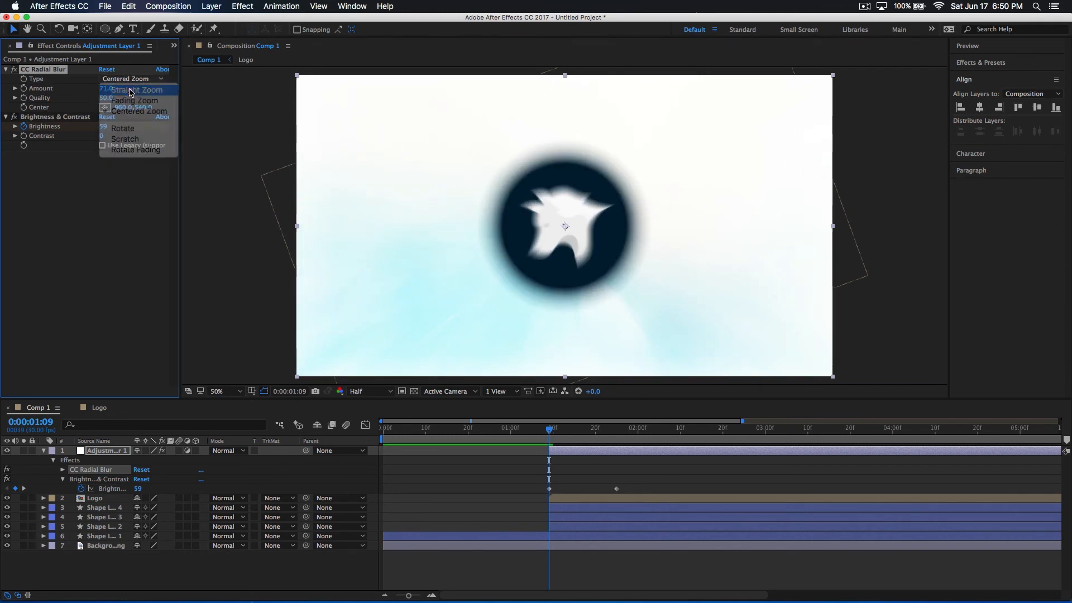
click(131, 90)
Keyframe the CC Radial Blur Amount from 26 at 0:00:01:09 to 0 at 0:00:01:17 and preview the animation
mouse_move(106, 89)
mouse_down()
mouse_move(69, 90)
mouse_move(100, 93)
mouse_move(88, 94)
mouse_up()
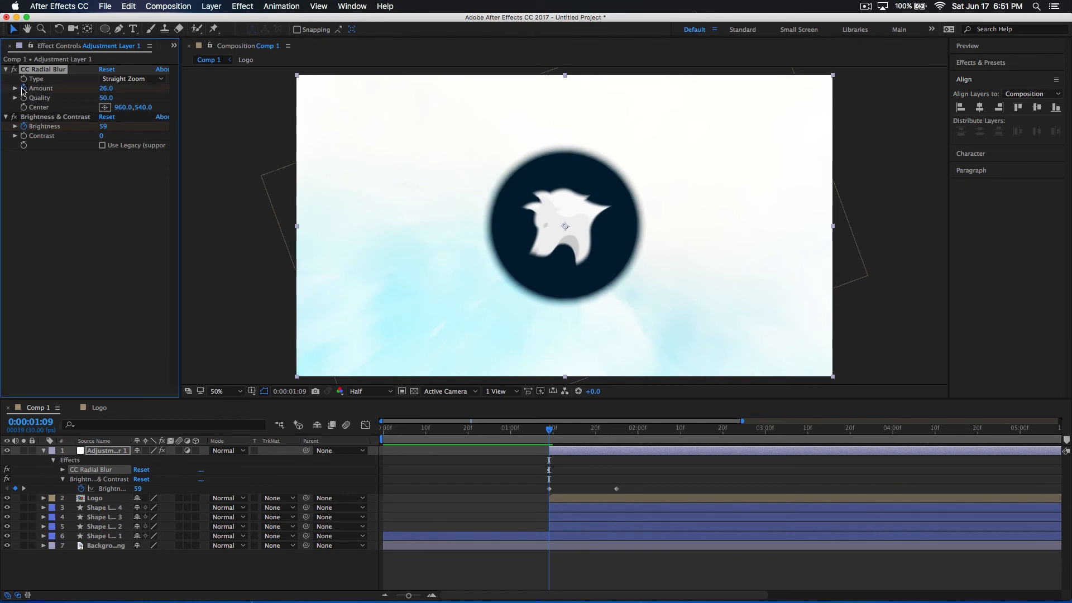
key(u)
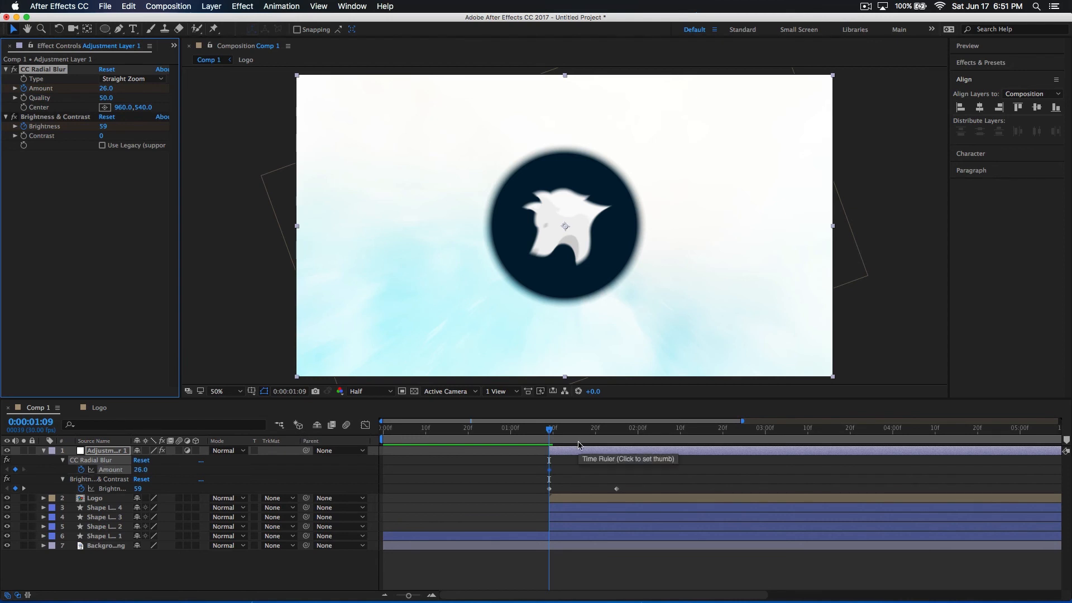
drag(554, 437, 579, 440)
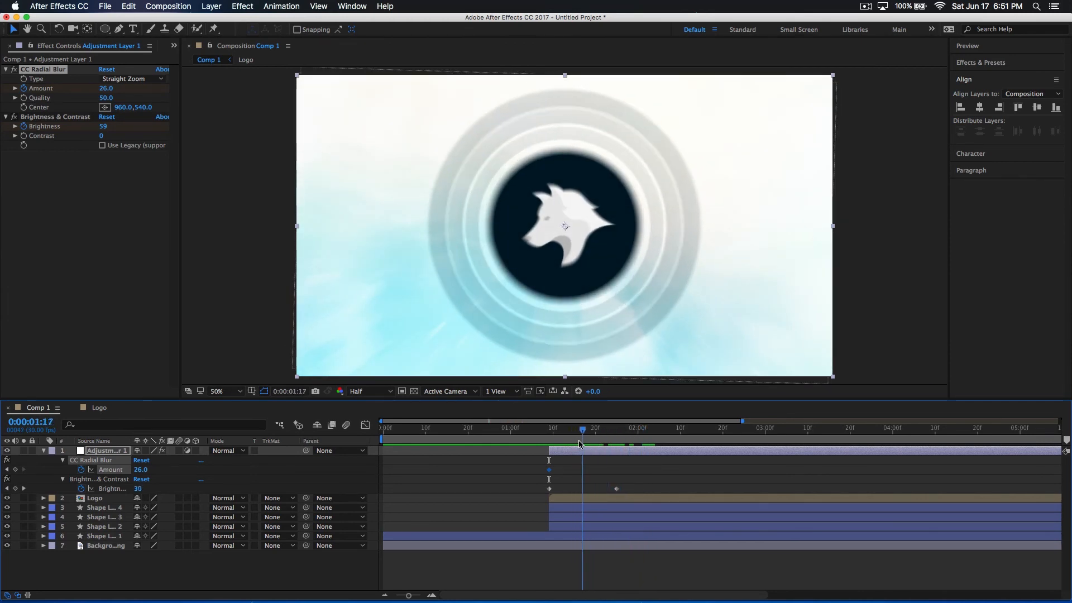
click(106, 88)
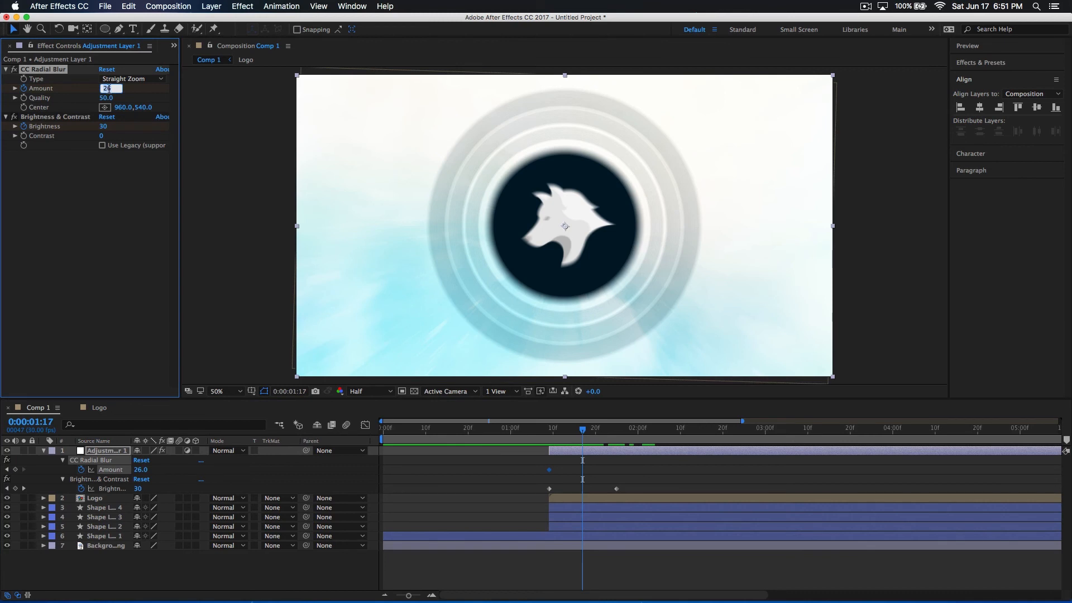
key(Return)
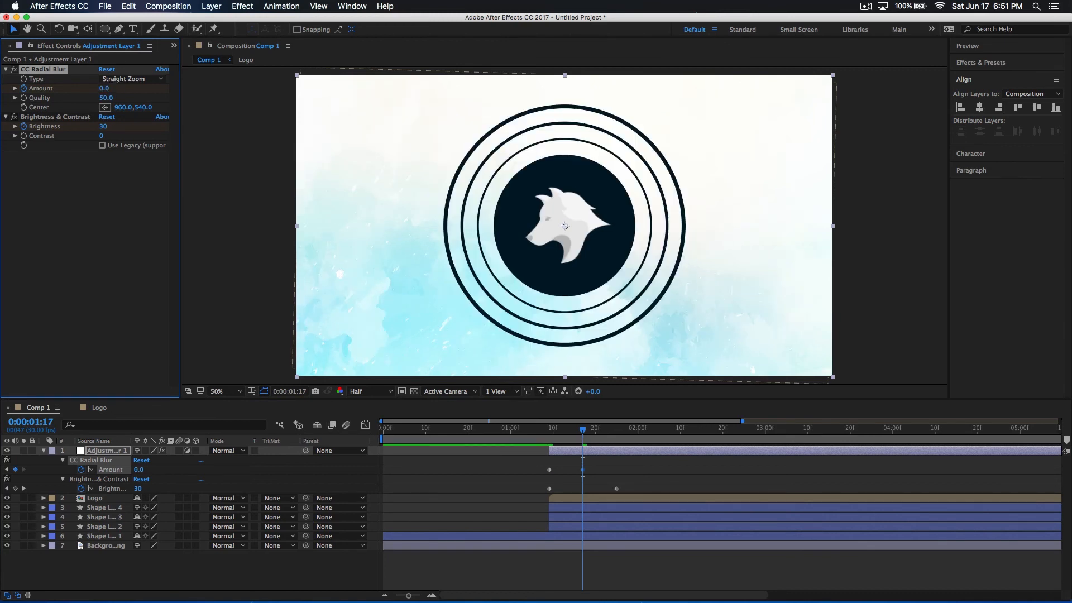
drag(585, 438, 519, 440)
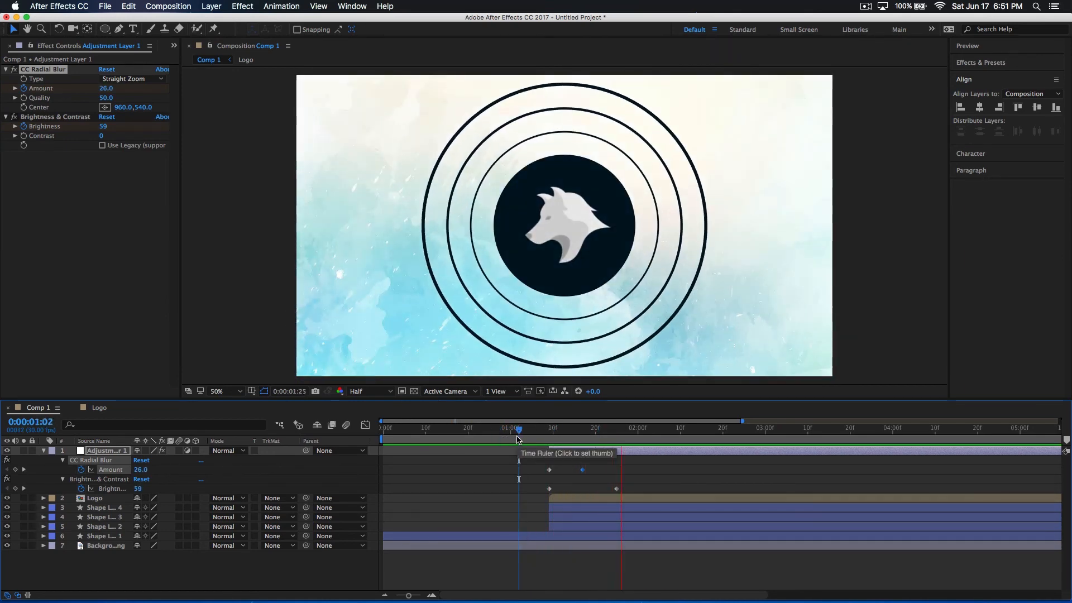
key(space)
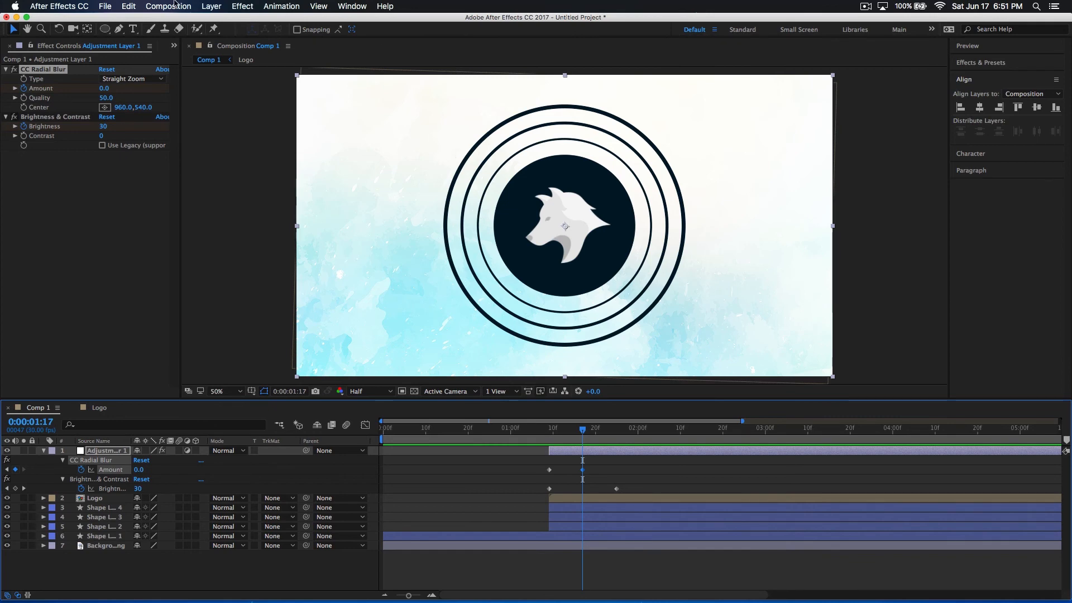
Apply CC Lens to the adjustment layer and keyframe its Size at 129 at 0:00:01:17
click(235, 4)
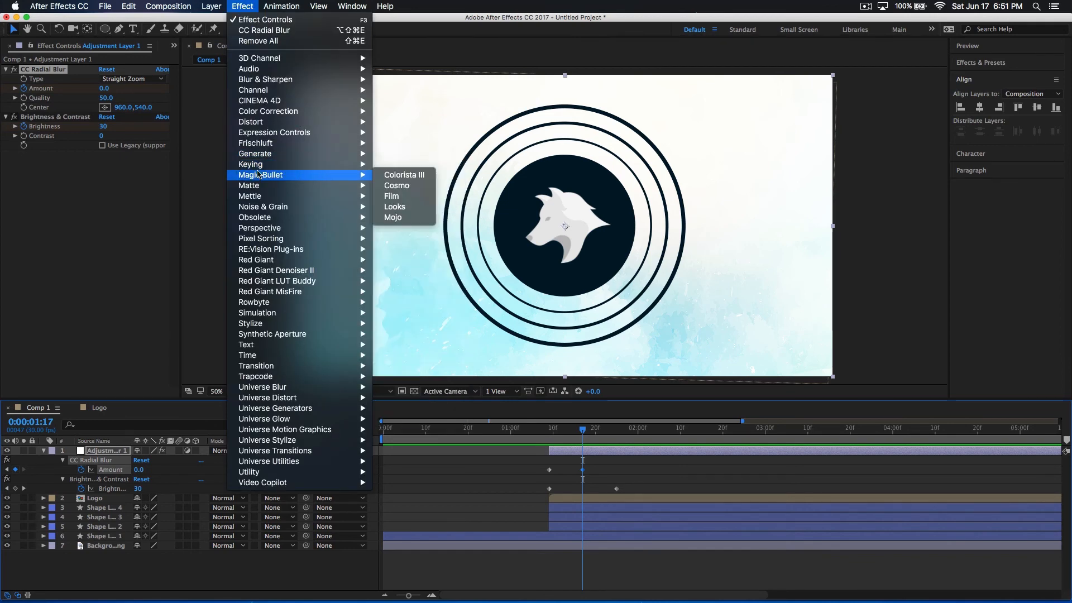
mouse_move(284, 120)
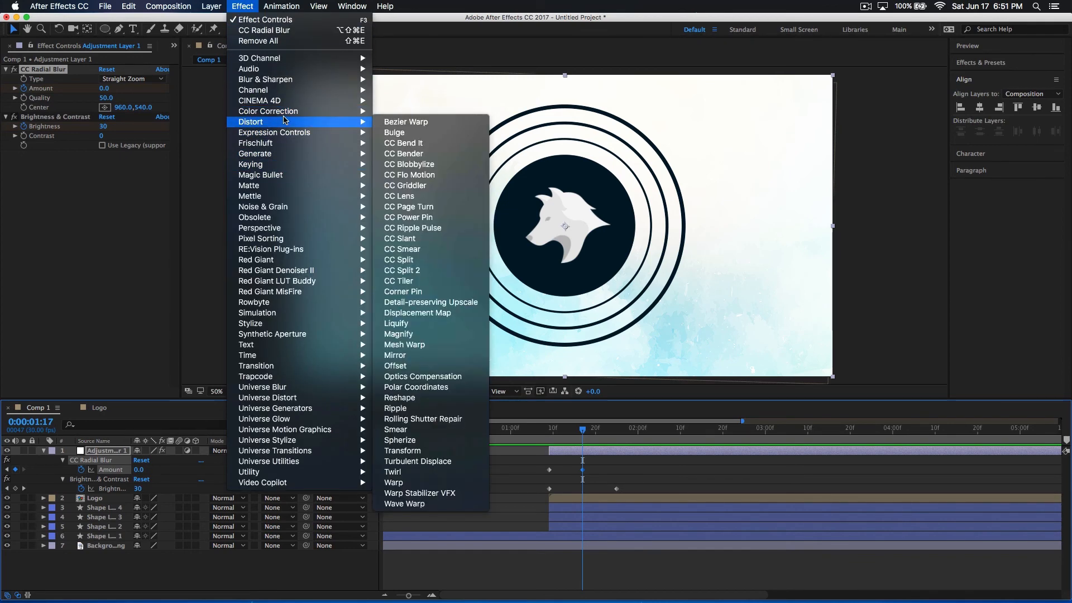
click(404, 196)
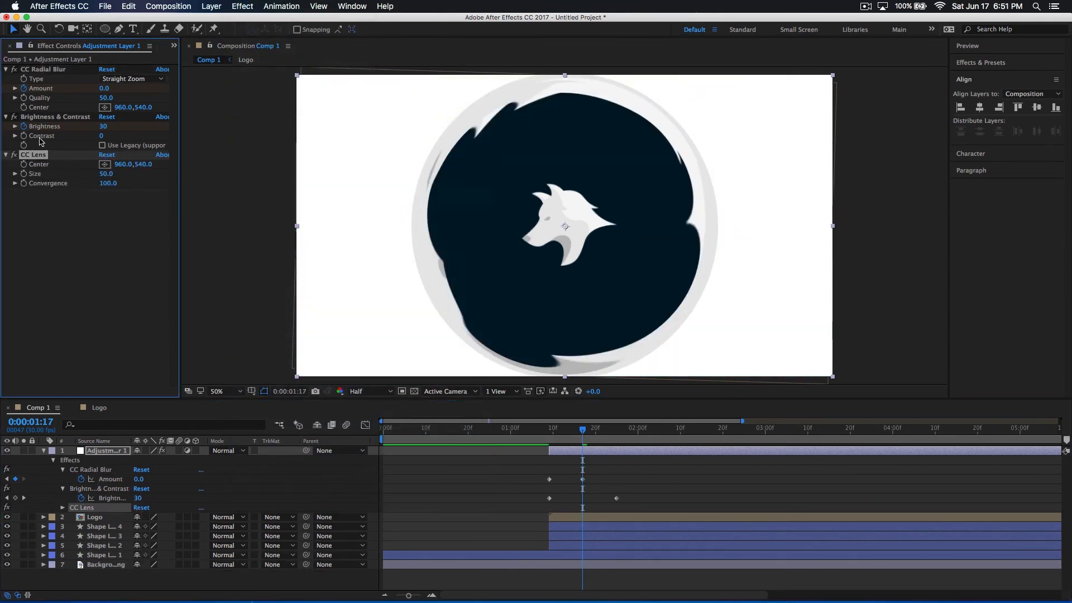
drag(107, 174, 157, 210)
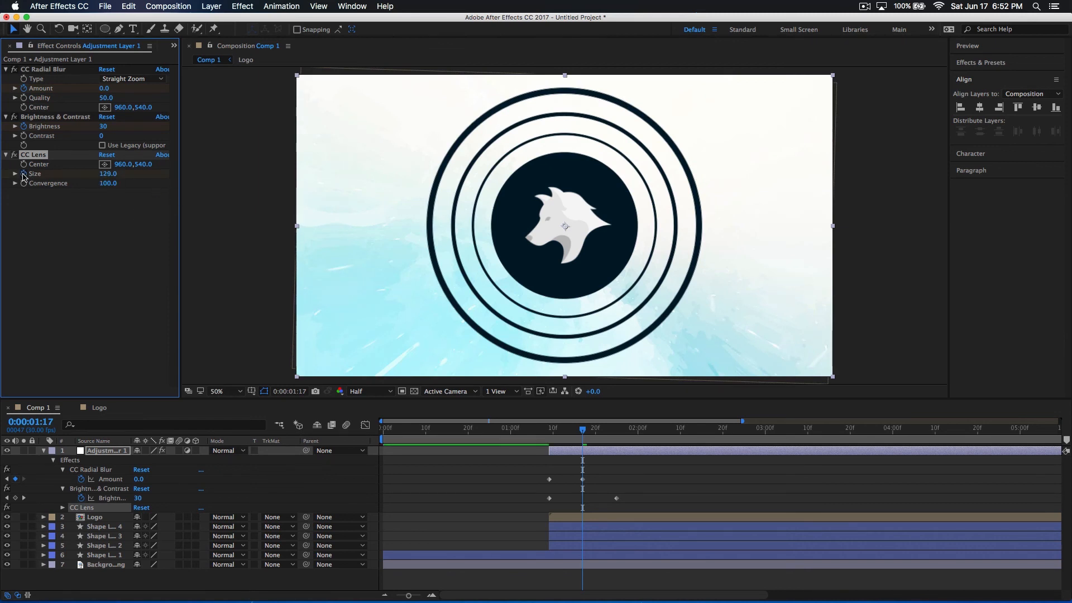
Reveal the adjustment layer's keyframes and move the CC Lens Size keyframe to 0:00:01:09
click(584, 455)
key(u)
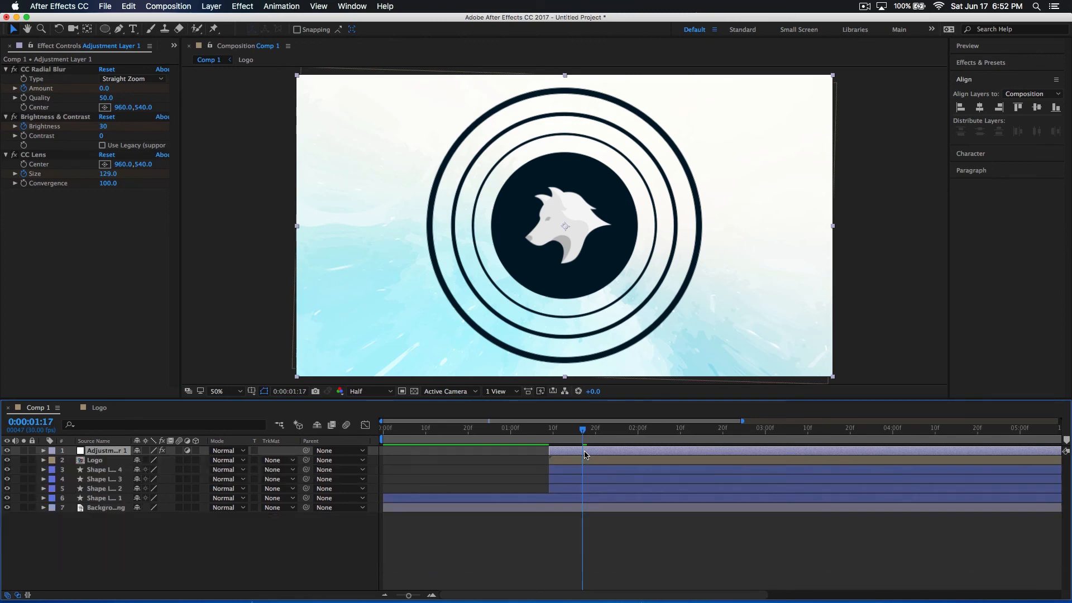
key(u)
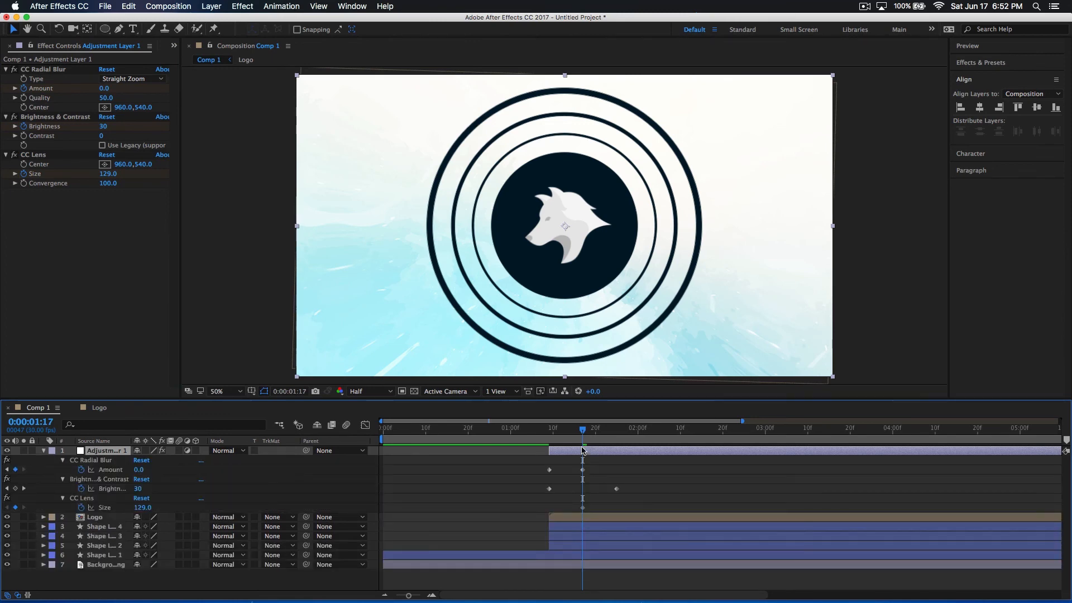
drag(585, 439, 551, 442)
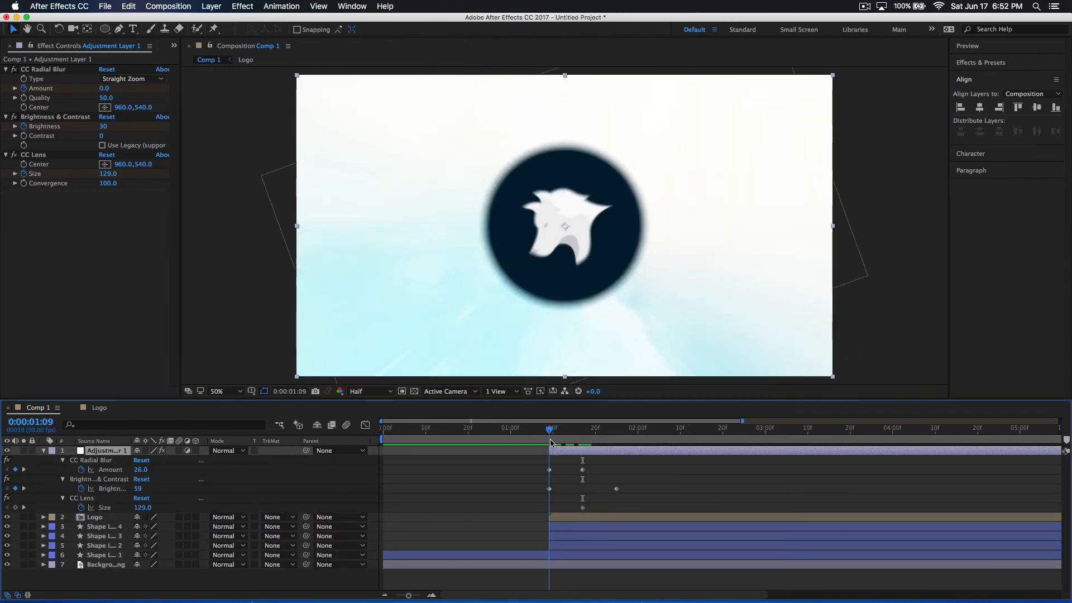
click(582, 508)
drag(562, 512, 552, 510)
Add a CC Lens Size keyframe of 500 at 0:00:02:03 on the adjustment layer
drag(550, 432, 651, 474)
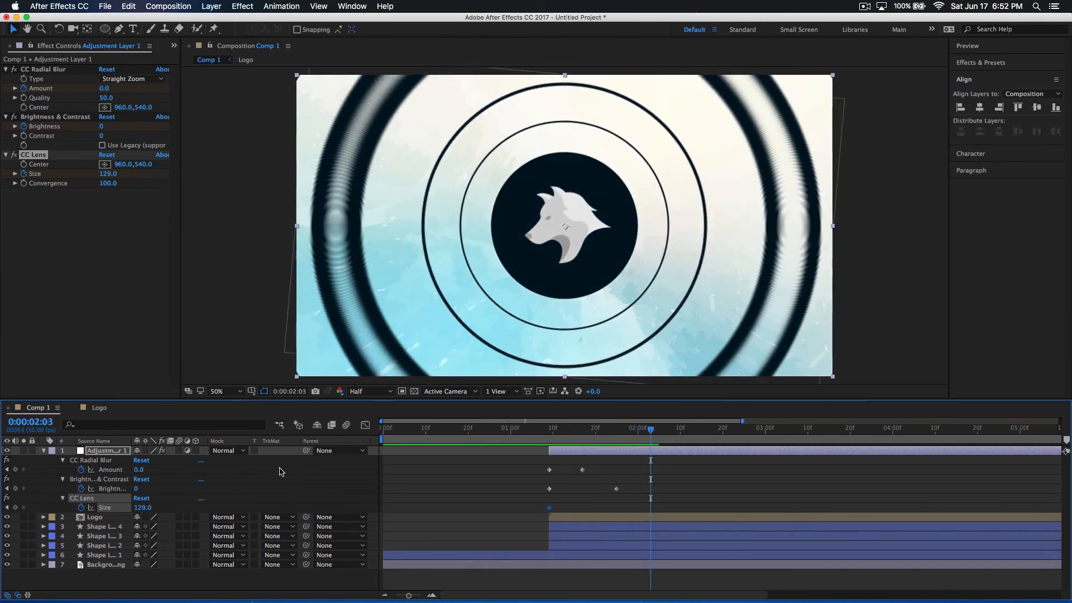
drag(144, 508, 34, 503)
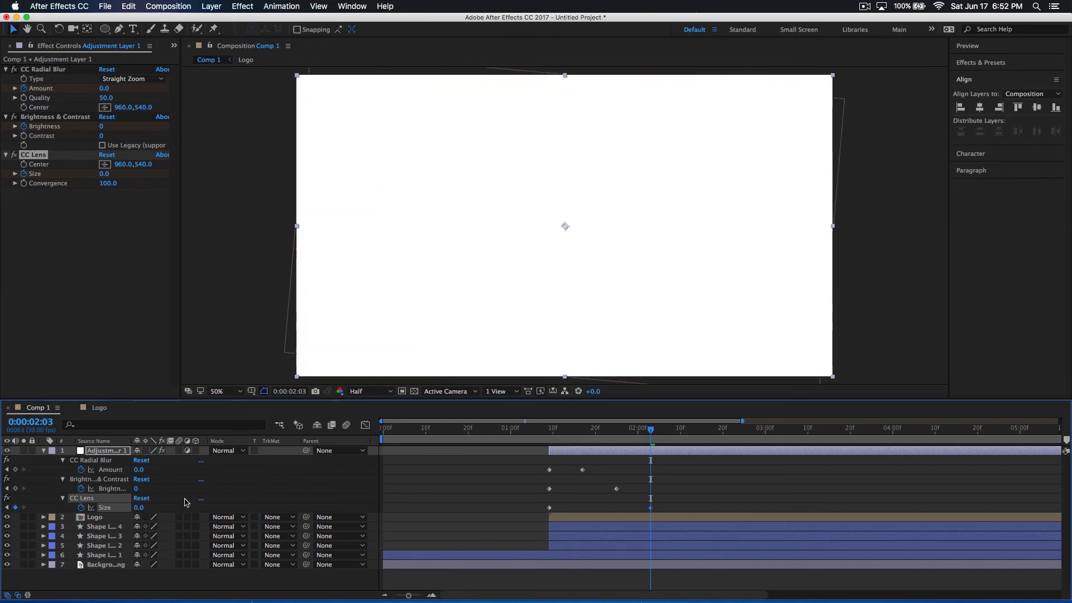
click(104, 174)
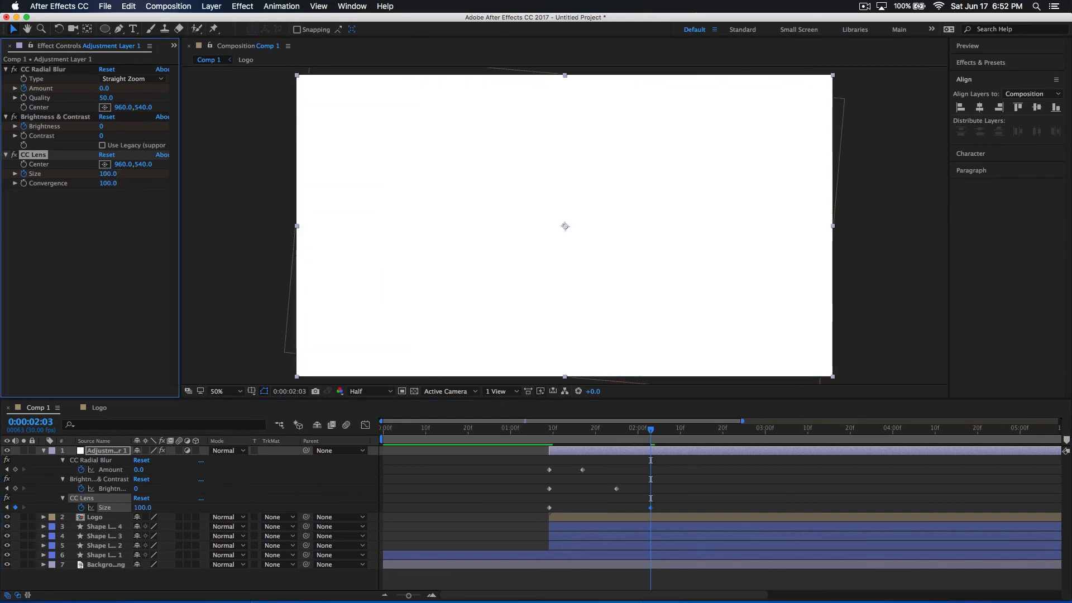
text(100)
key(Return)
drag(108, 177, 484, 215)
Preview the logo reveal from several start points to check the lens distortion
key(space)
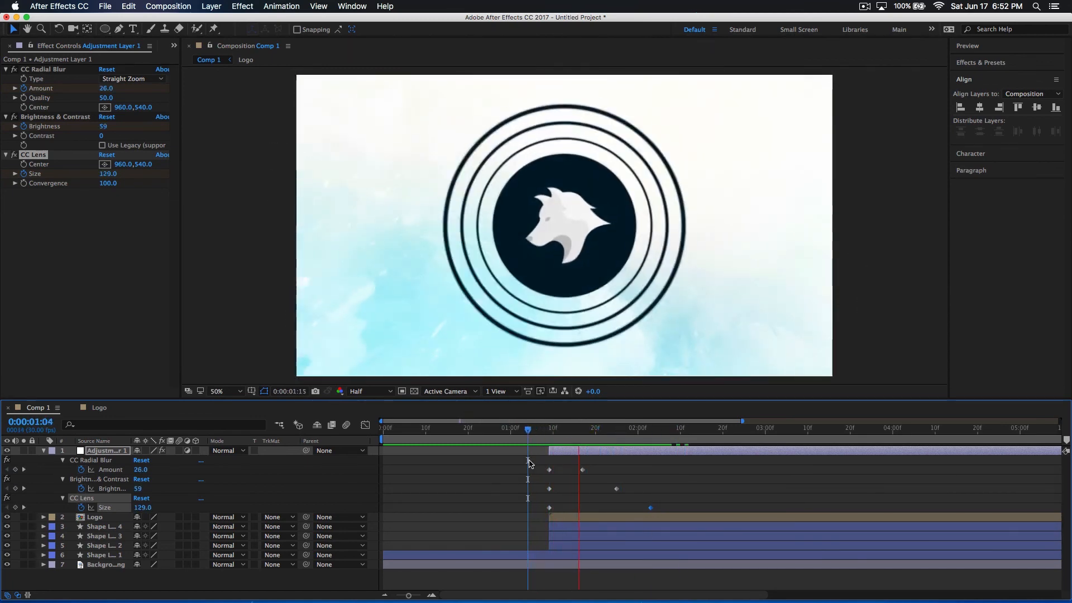
click(466, 438)
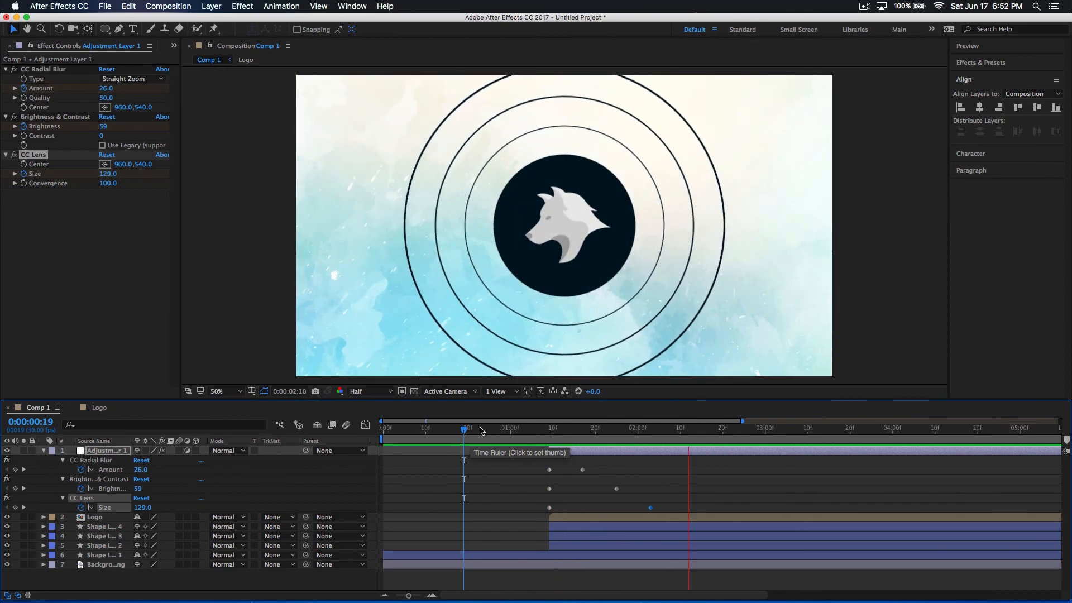
click(508, 436)
key(space)
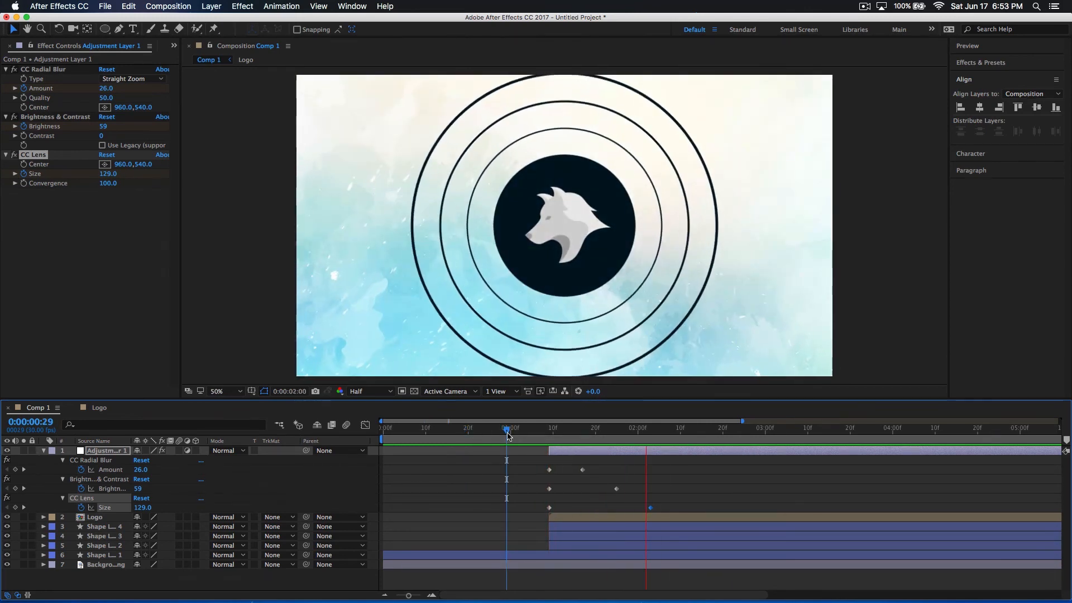
key(space)
key(space)
drag(508, 436, 281, 430)
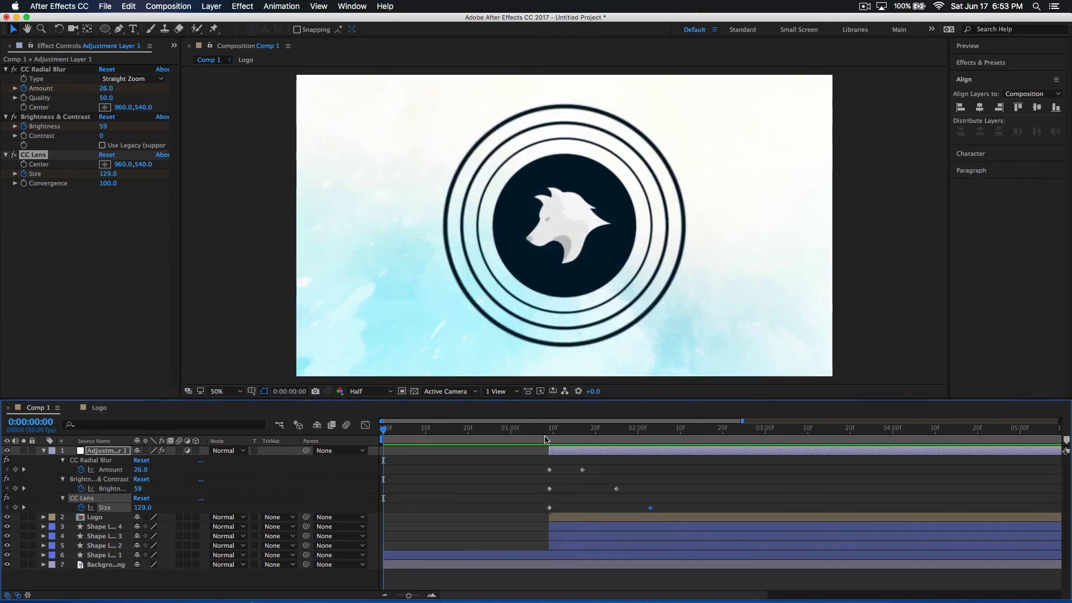
drag(525, 434, 489, 433)
Apply Easy Ease to all CC Radial Blur, Brightness & Contrast and CC Lens keyframes on the adjustment layer
drag(679, 509, 509, 460)
right_click(549, 472)
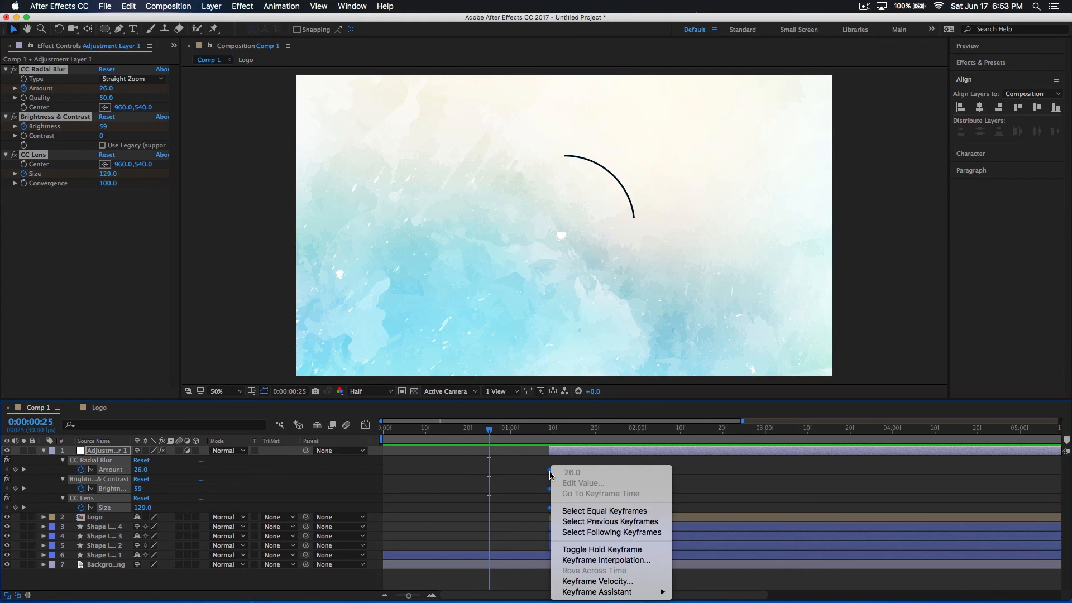
click(520, 474)
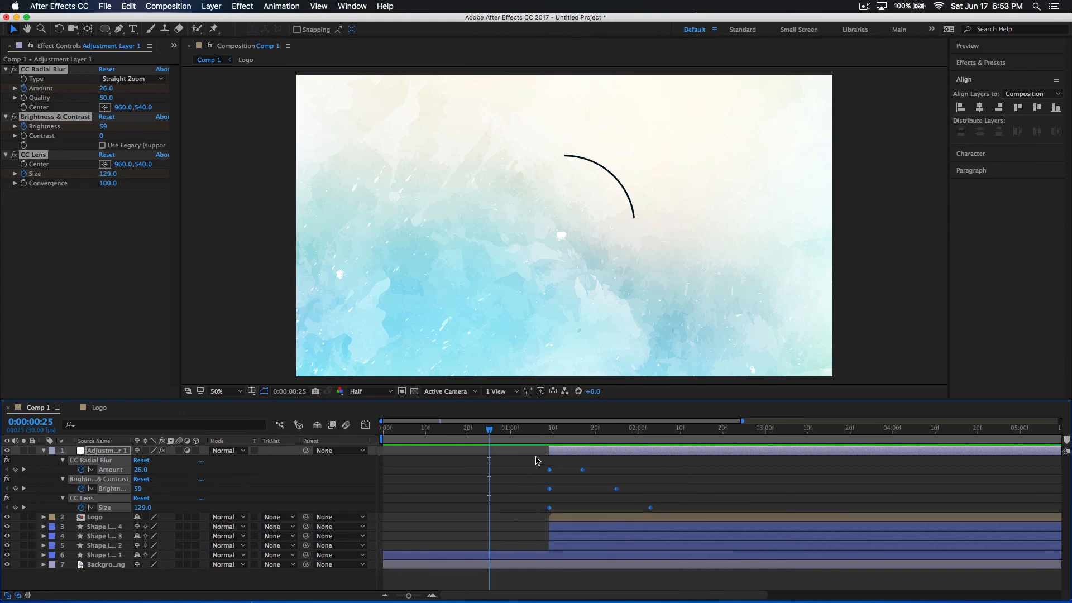
click(618, 500)
drag(696, 509, 524, 454)
right_click(550, 470)
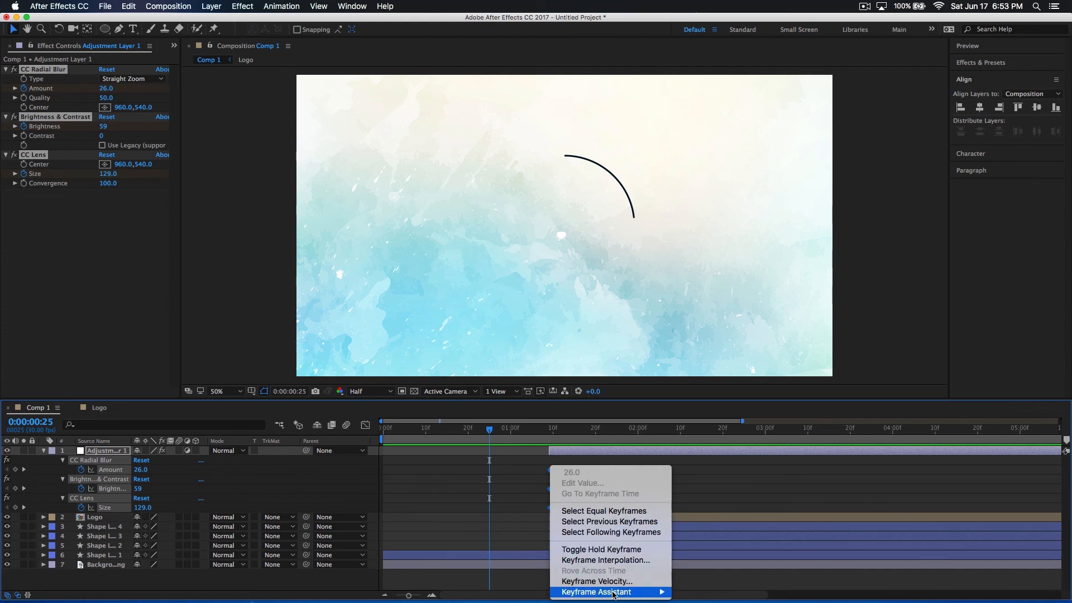
mouse_move(614, 592)
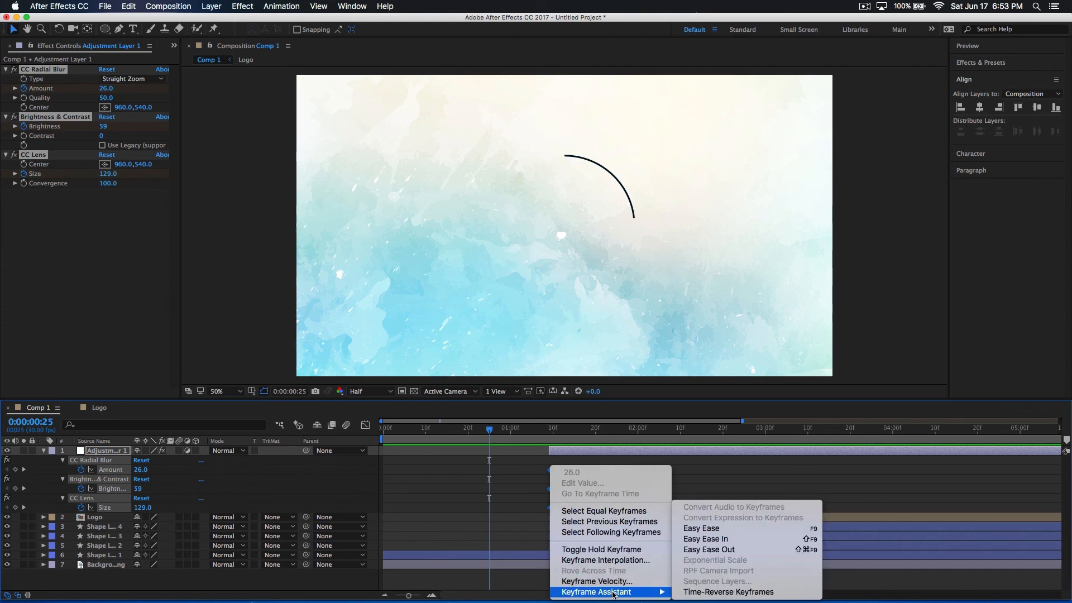
click(712, 534)
Preview the eased logo reveal animation from 0:00:00:16
click(451, 437)
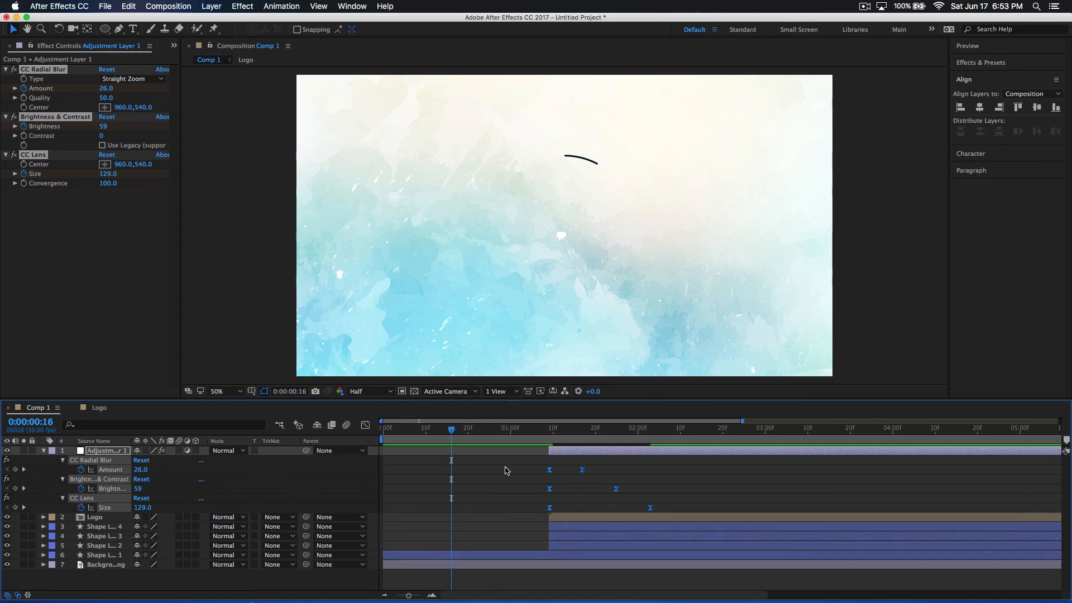
click(484, 457)
key(space)
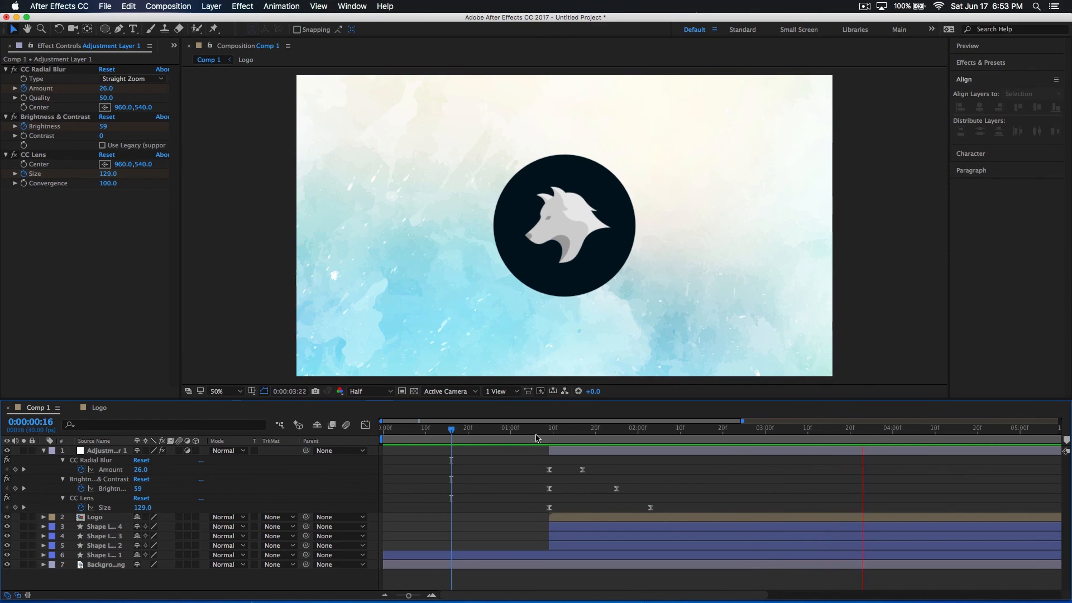
drag(453, 434, 528, 500)
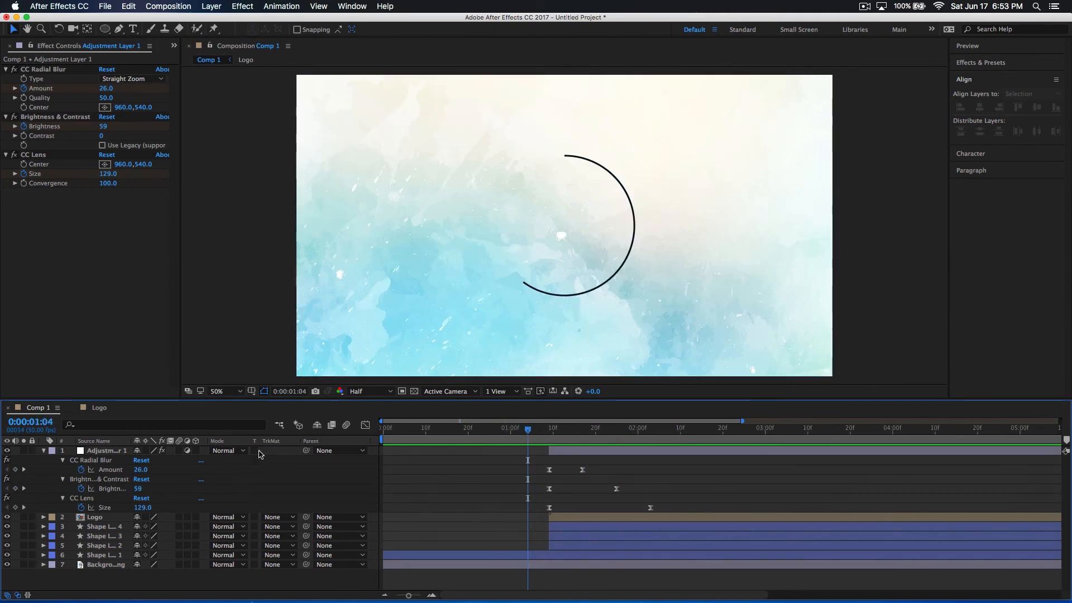
Hide the adjustment layer and review the ring animation without its effects
click(593, 454)
drag(528, 447, 600, 437)
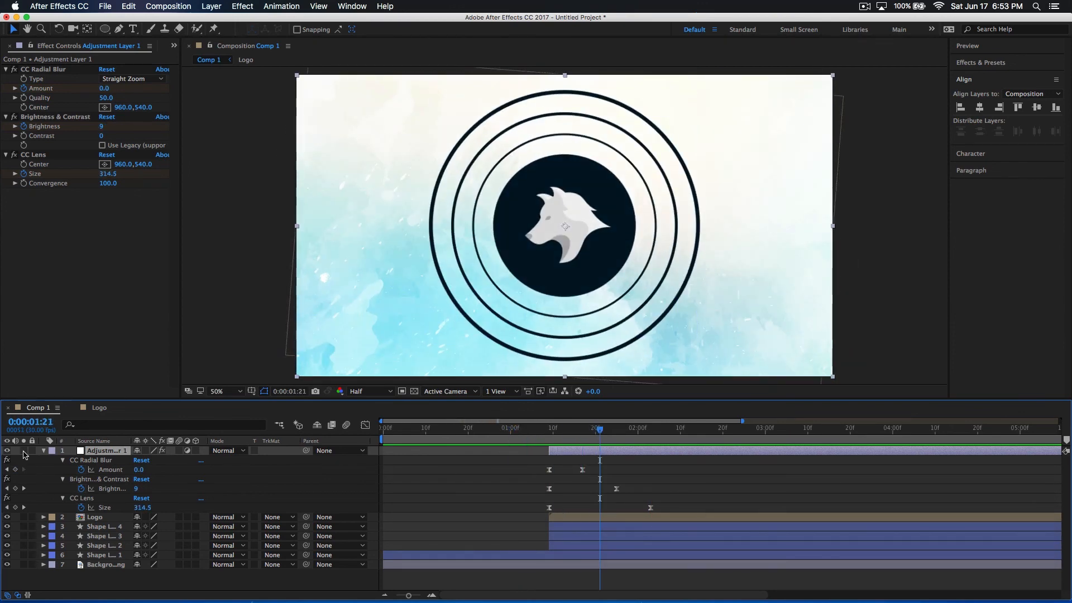
click(7, 450)
key(space)
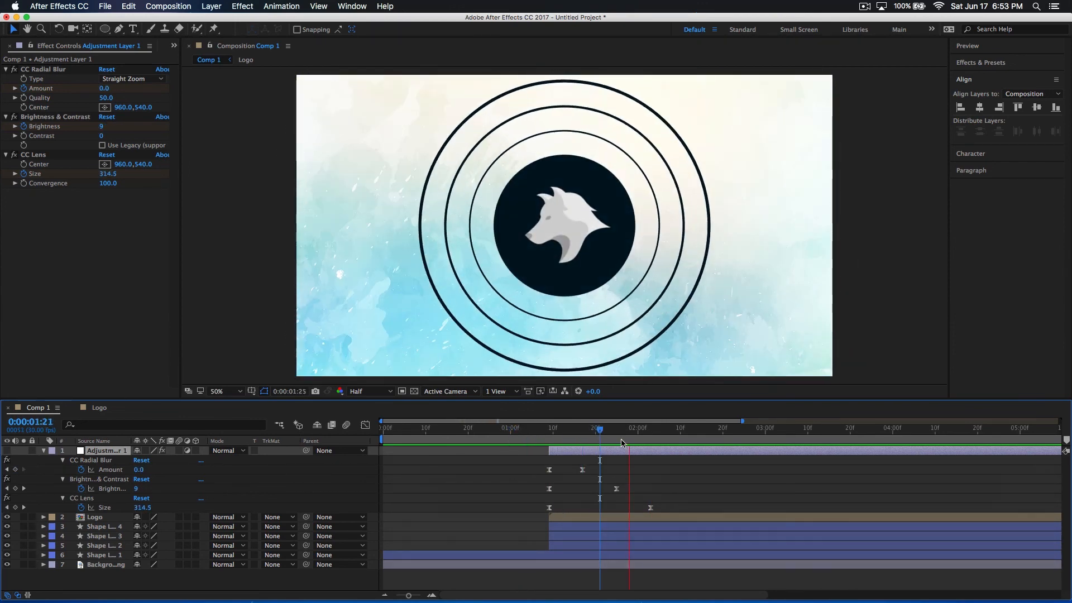
click(489, 432)
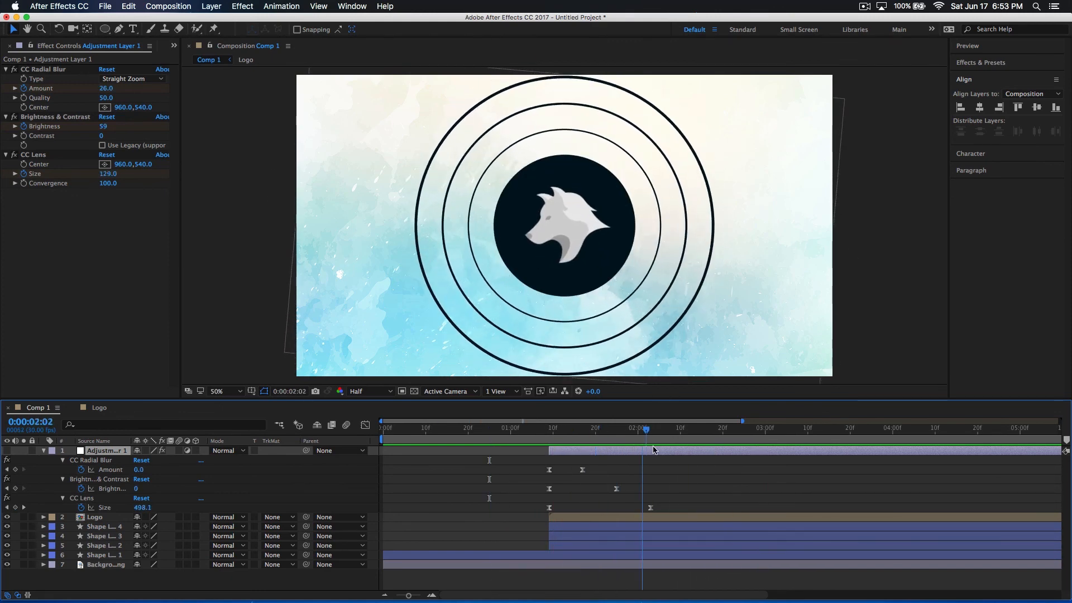
click(759, 438)
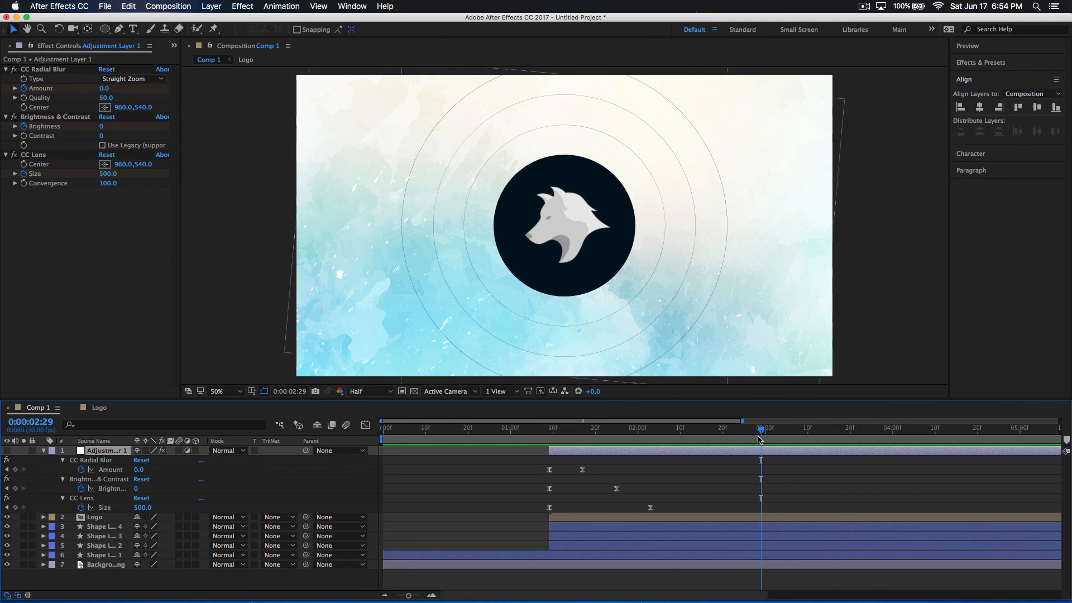
mouse_move(759, 439)
mouse_down()
mouse_move(524, 497)
mouse_move(611, 497)
mouse_up()
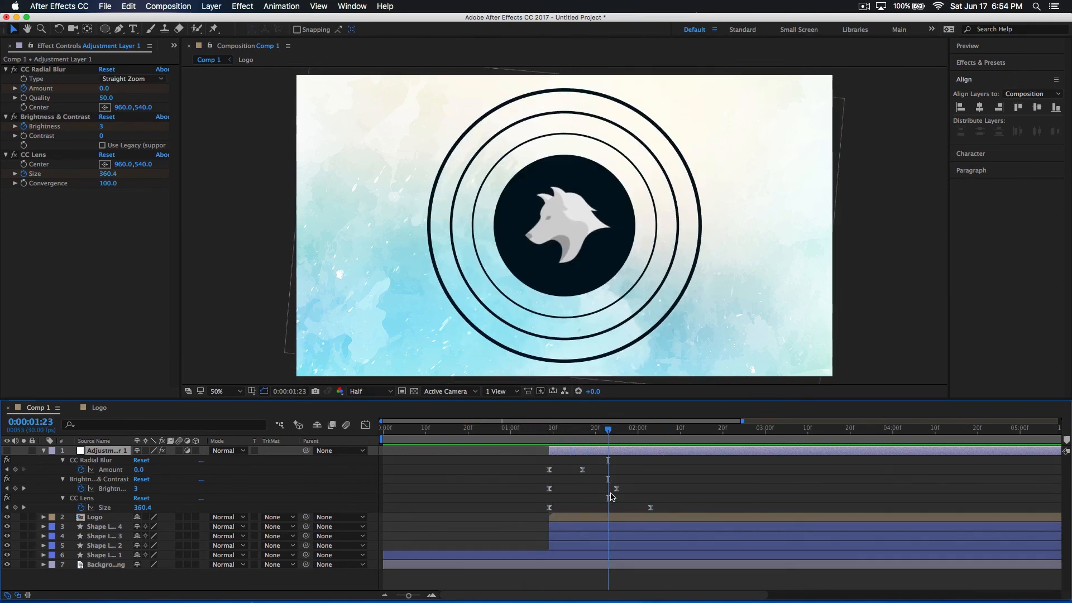